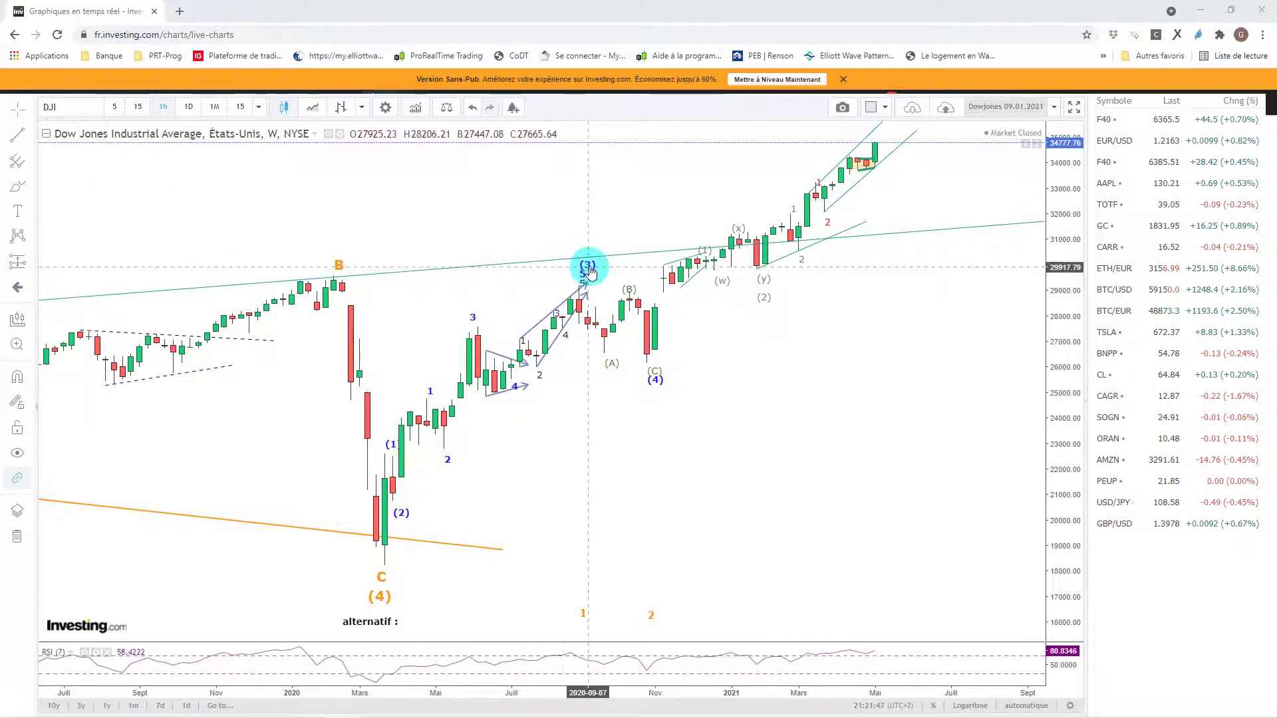
# Step: Nudge the (3), (C)/(4) and (1) wave labels, then select the rising 2021 channel line
pyautogui.moveTo(591, 268); pyautogui.dragTo(590, 263)
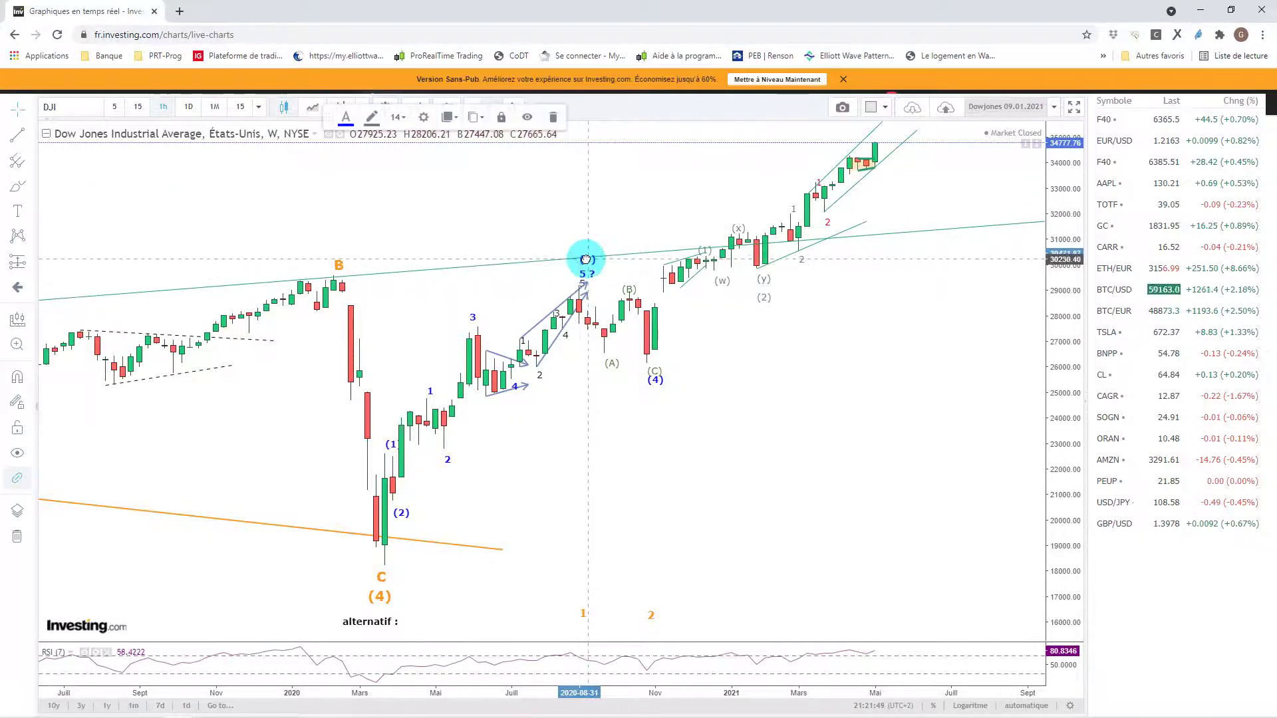
pyautogui.moveTo(651, 364); pyautogui.dragTo(652, 369)
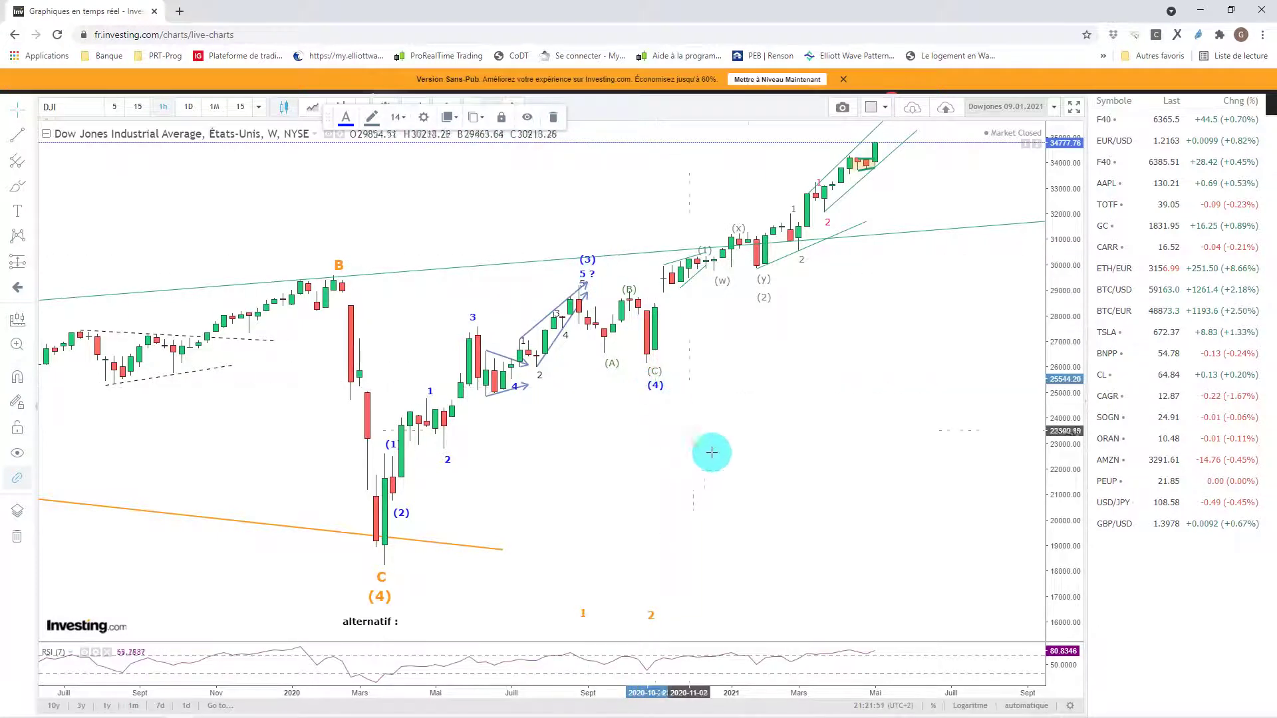
pyautogui.moveTo(391, 444); pyautogui.dragTo(384, 453)
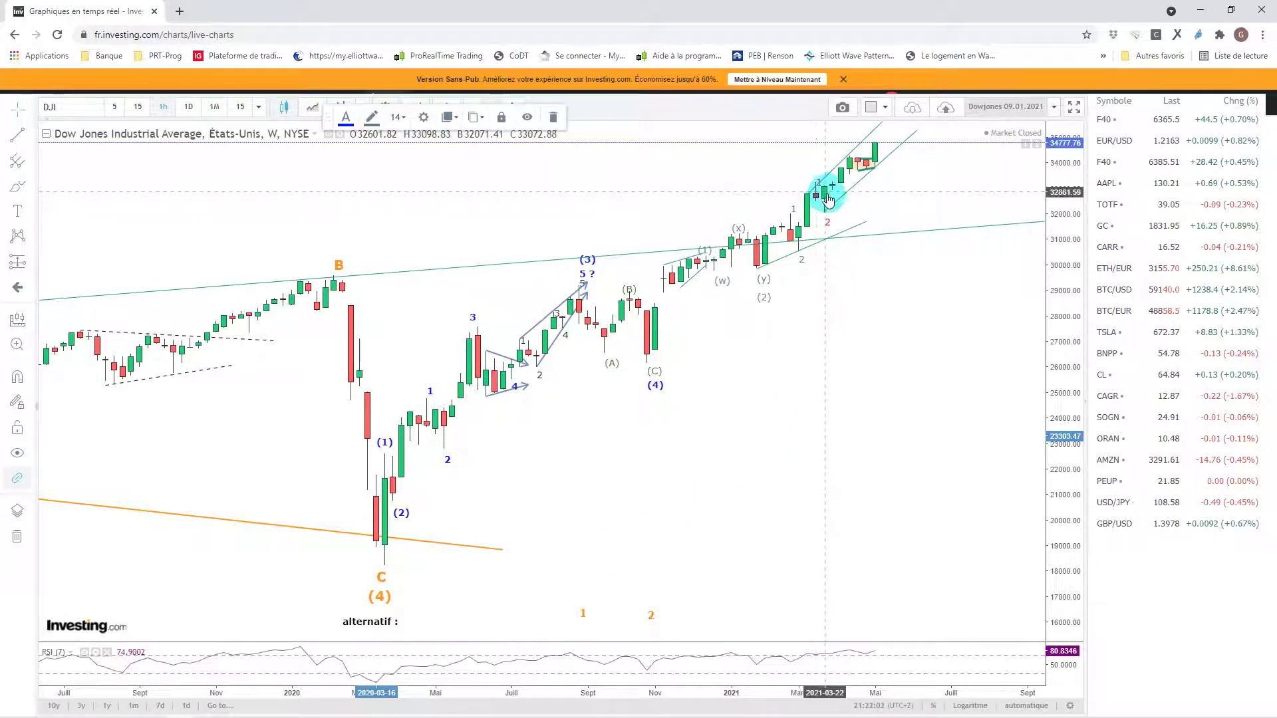
pyautogui.moveTo(828, 200)
pyautogui.mouseDown()
pyautogui.moveTo(832, 166)
pyautogui.moveTo(857, 193)
pyautogui.moveTo(845, 150)
pyautogui.moveTo(856, 170)
pyautogui.moveTo(825, 166)
pyautogui.moveTo(878, 172)
pyautogui.mouseUp()
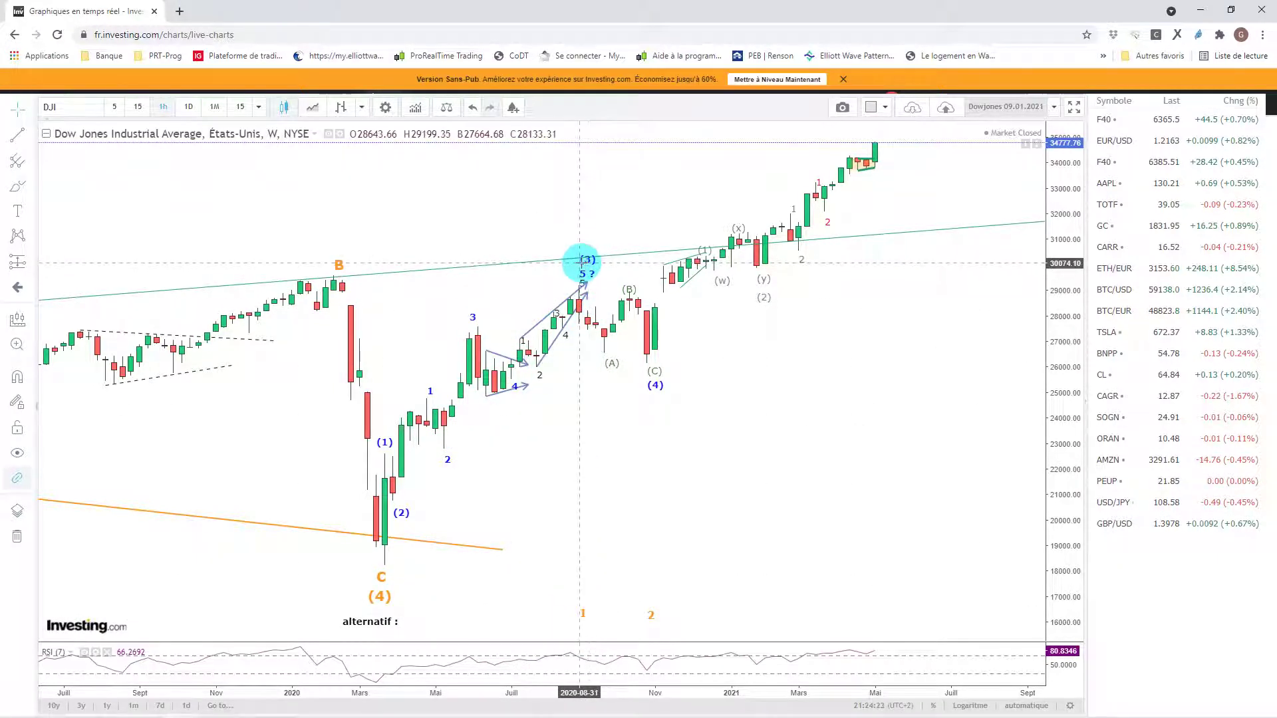
pyautogui.click(32, 161)
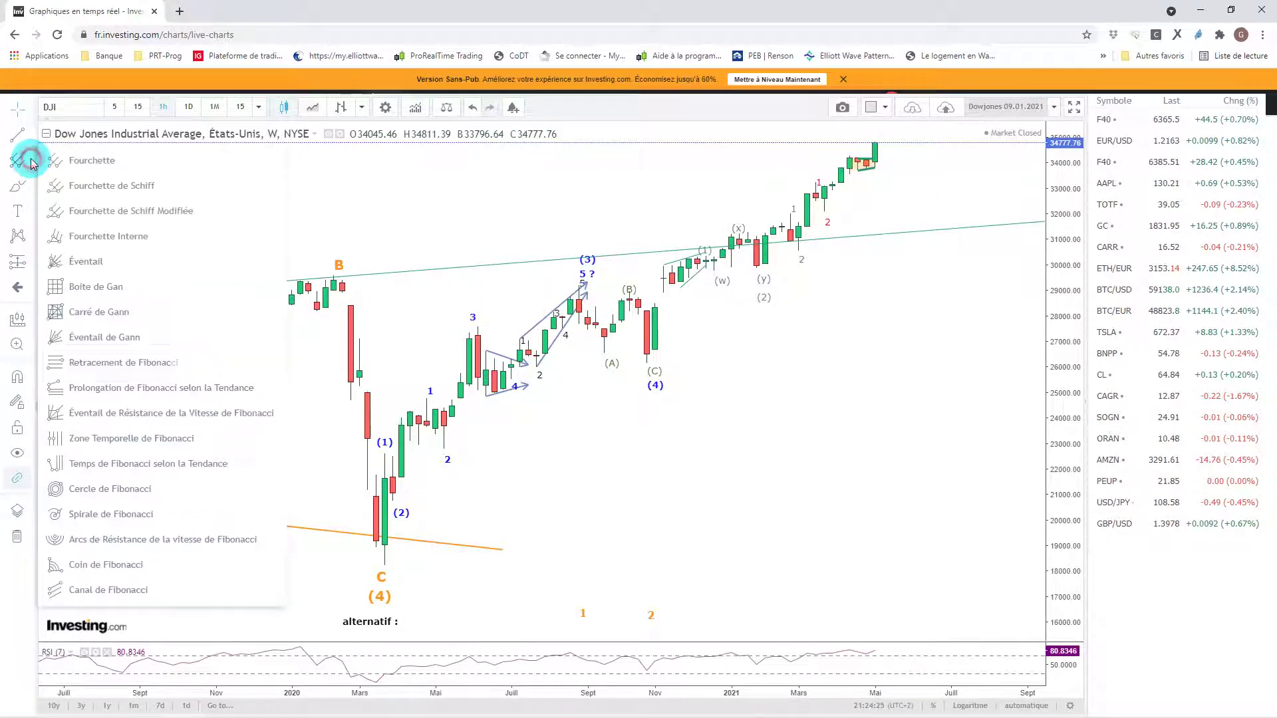
pyautogui.click(96, 364)
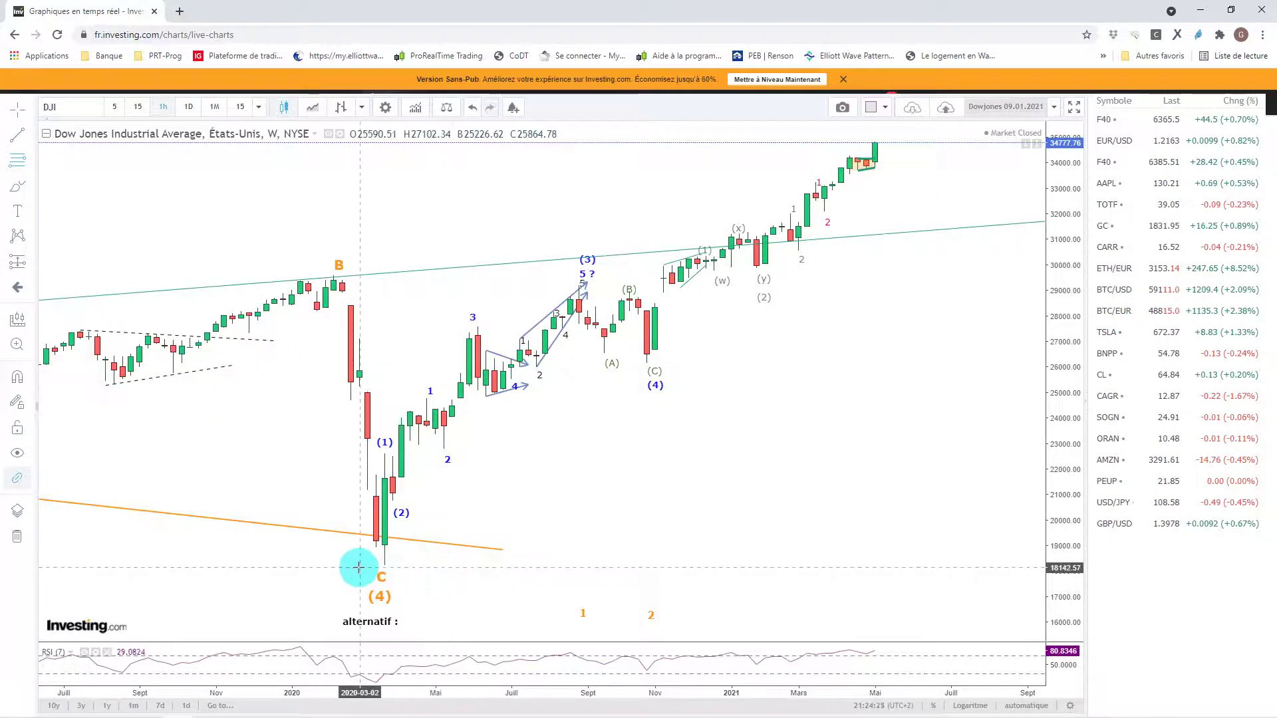
pyautogui.moveTo(361, 566); pyautogui.dragTo(1009, 286)
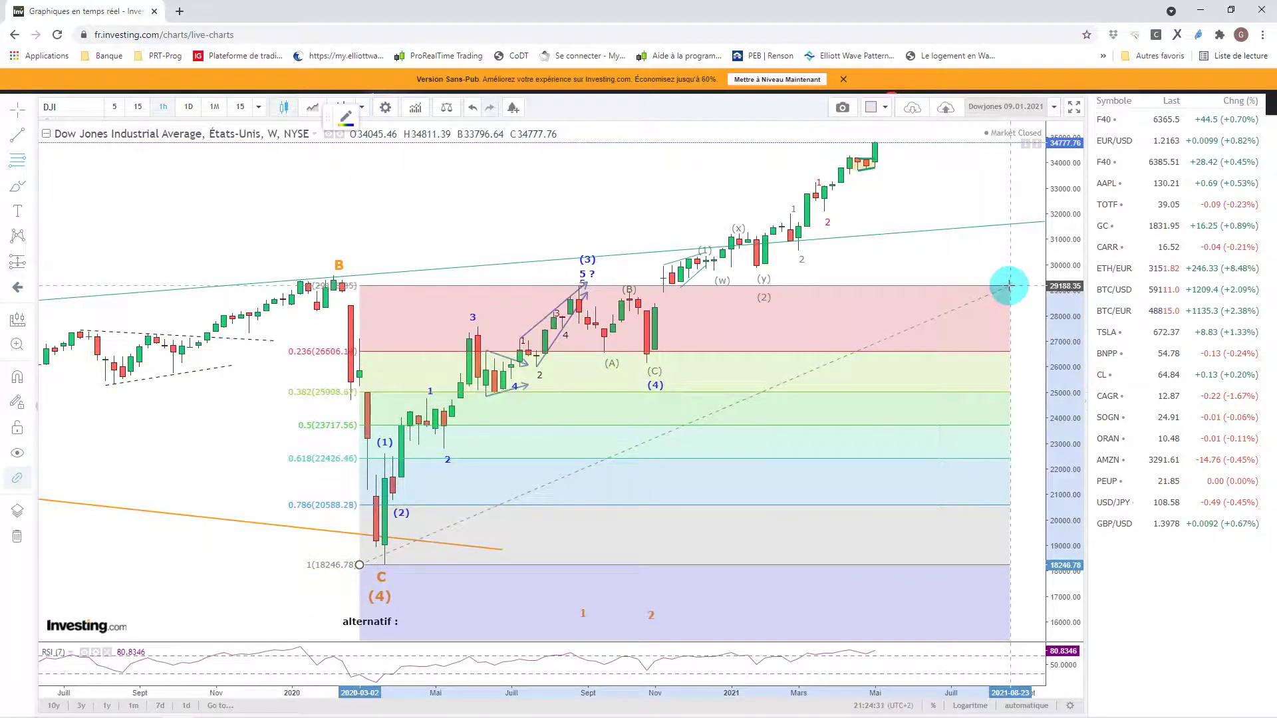
pyautogui.click(1009, 286)
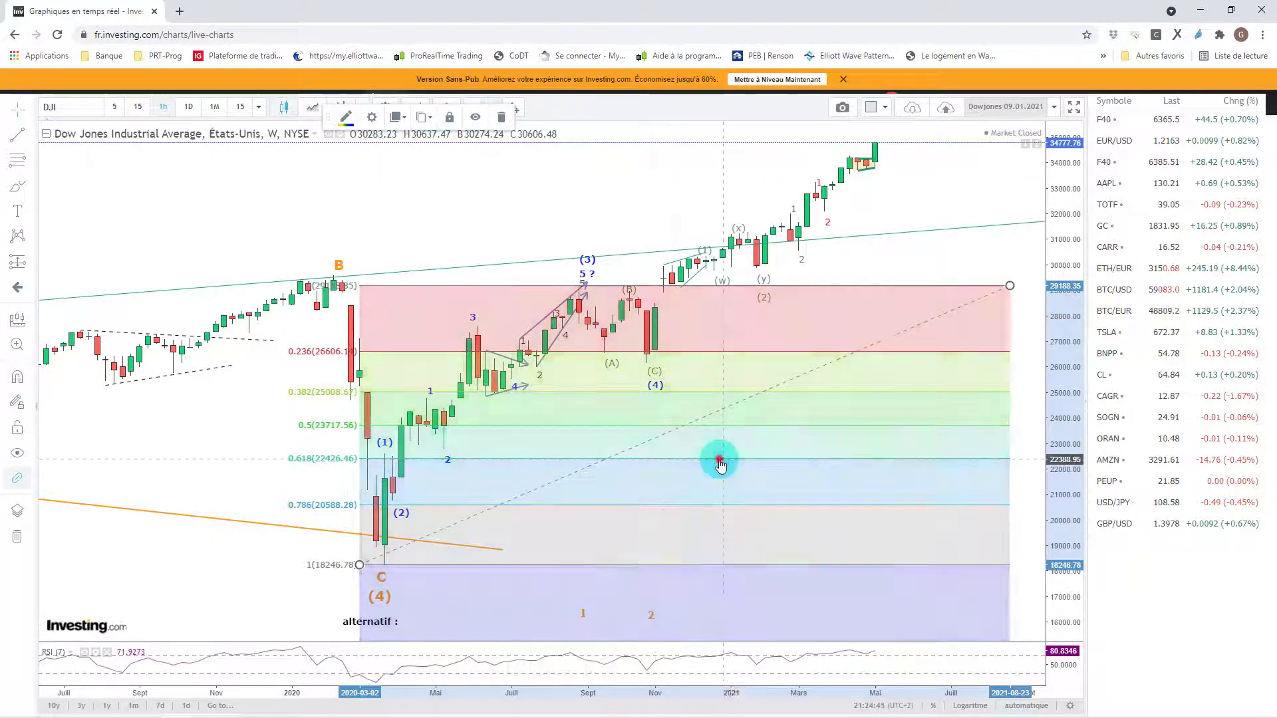
pyautogui.press('Delete')
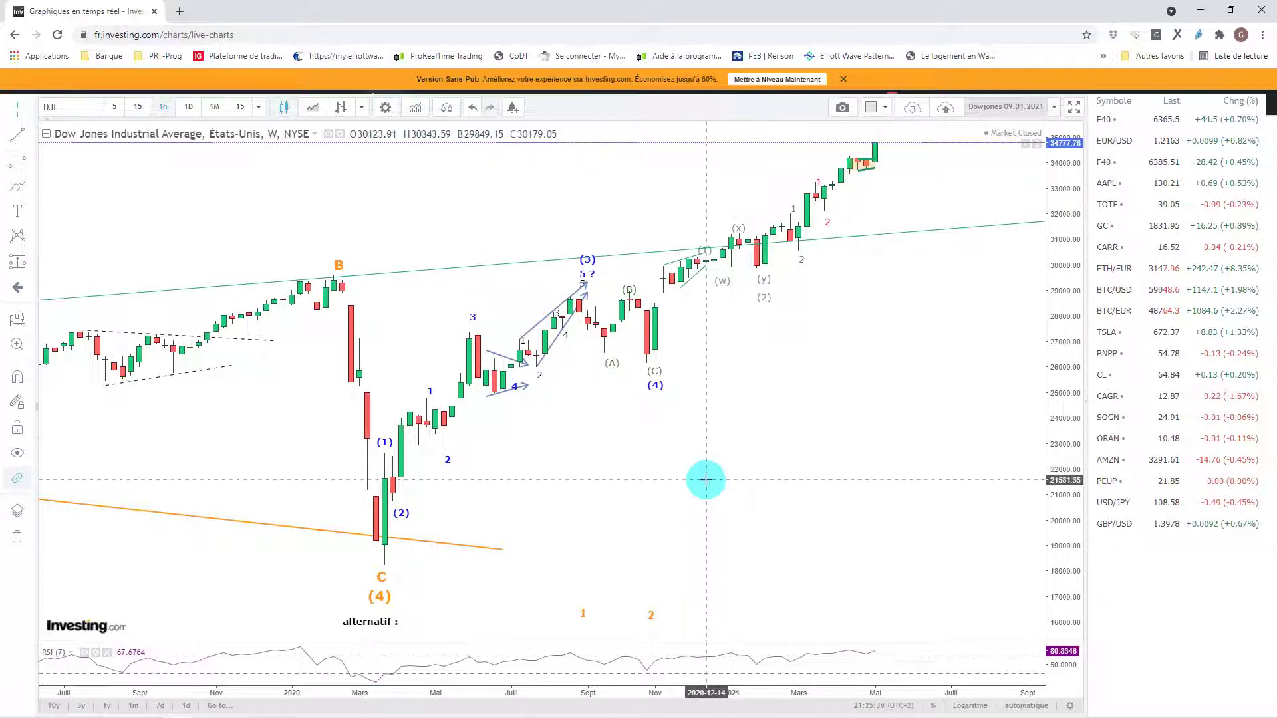
pyautogui.scroll(-3, 709, 447)
pyautogui.scroll(-3, 809, 426)
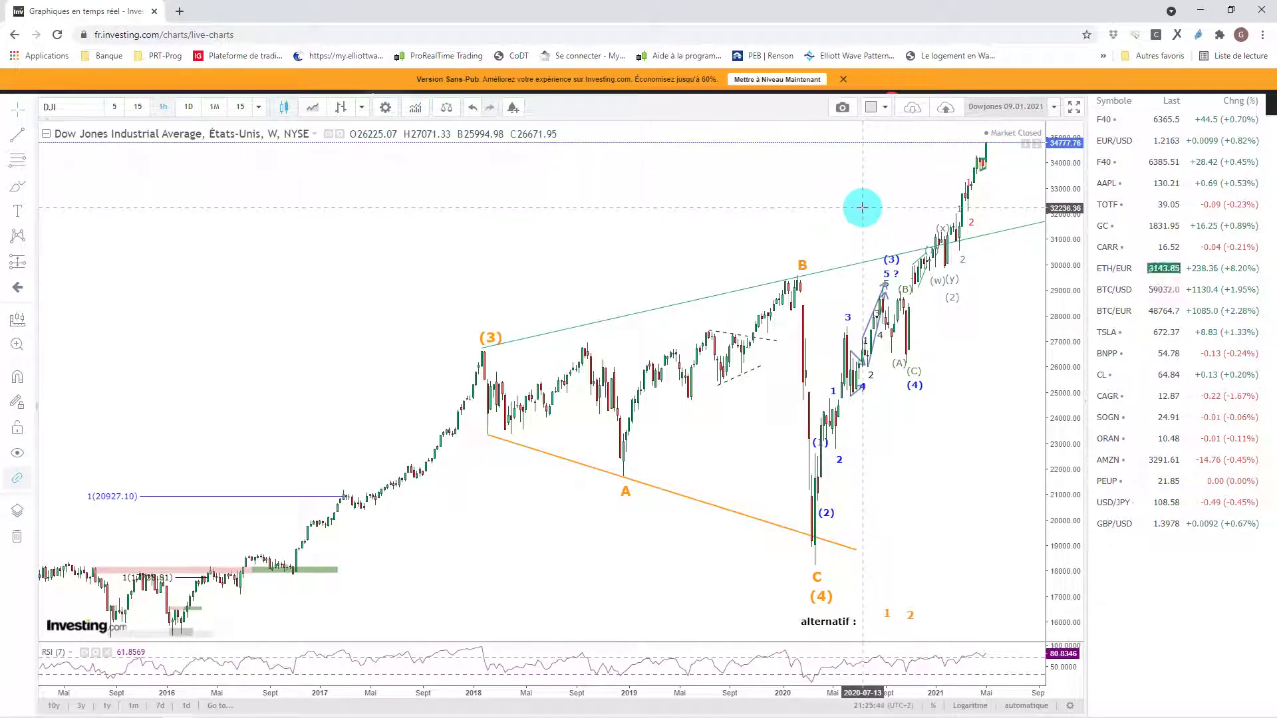
pyautogui.scroll(2, 865, 229)
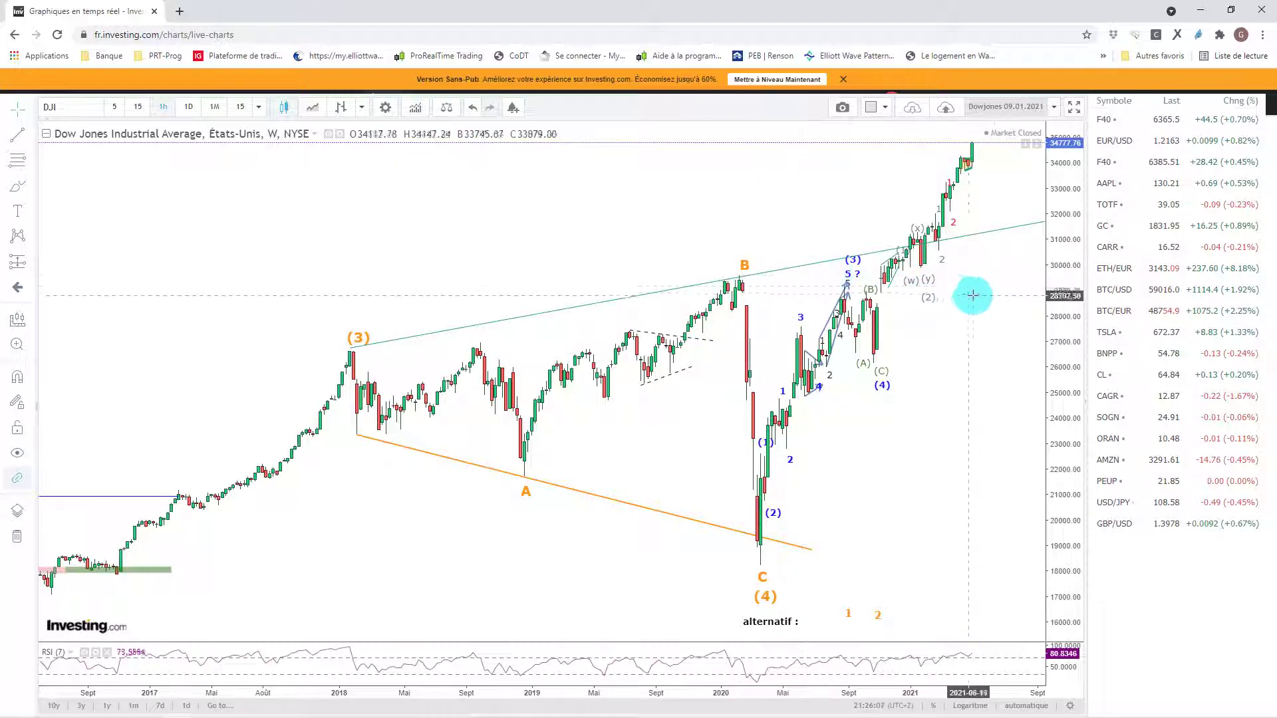
pyautogui.moveTo(972, 293); pyautogui.dragTo(980, 320)
pyautogui.scroll(3, 565, 313)
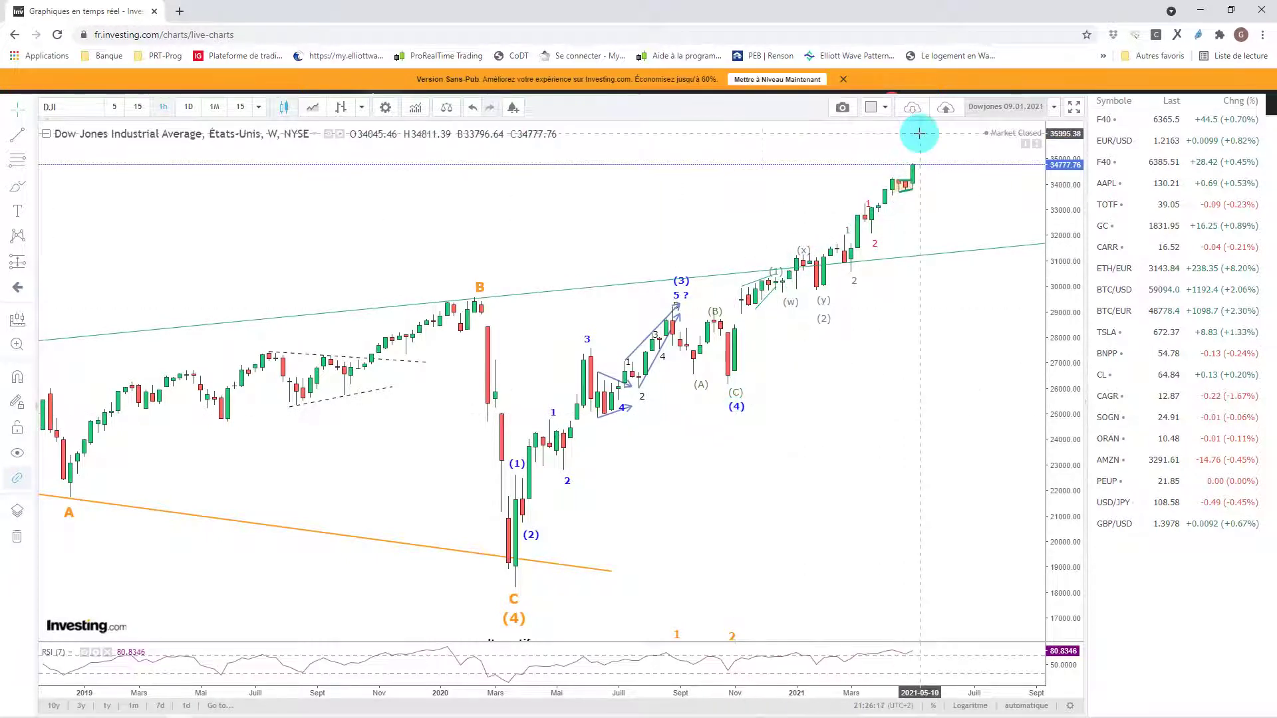
# Step: Draw a trend-based Fibonacci extension from the March 2020 low, its 1 level at 37193.74
pyautogui.click(32, 165)
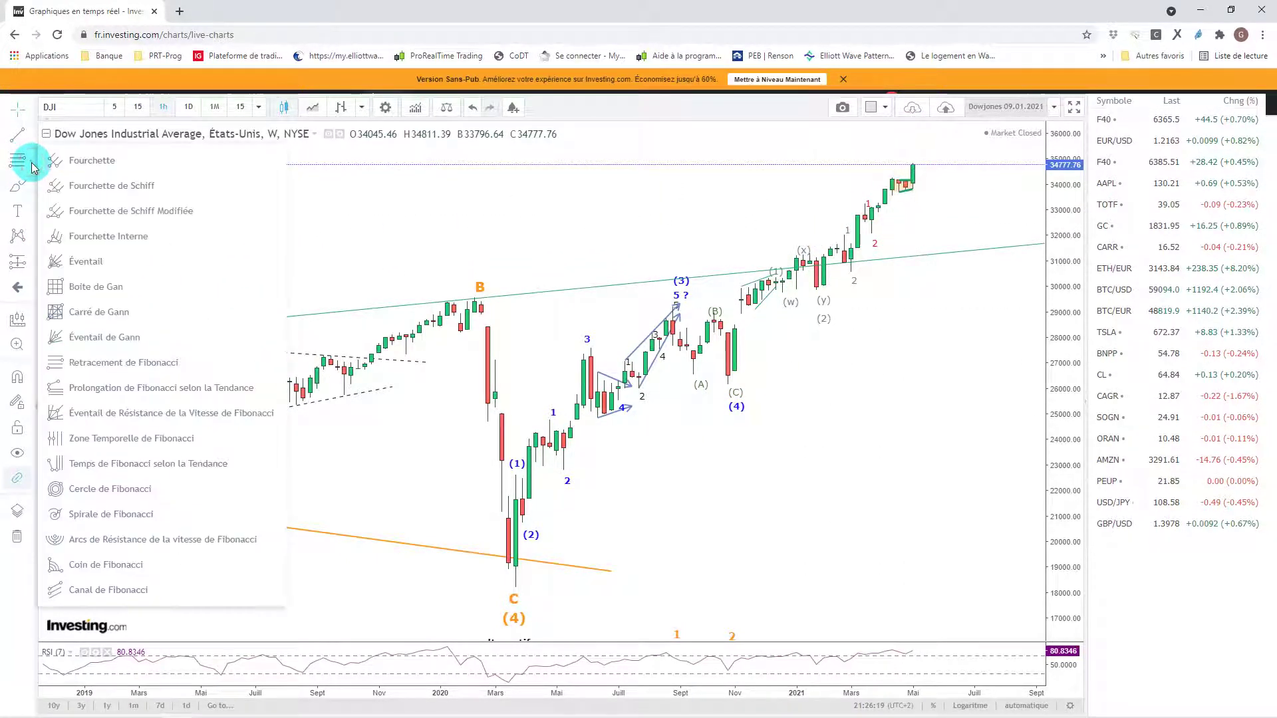
pyautogui.click(115, 388)
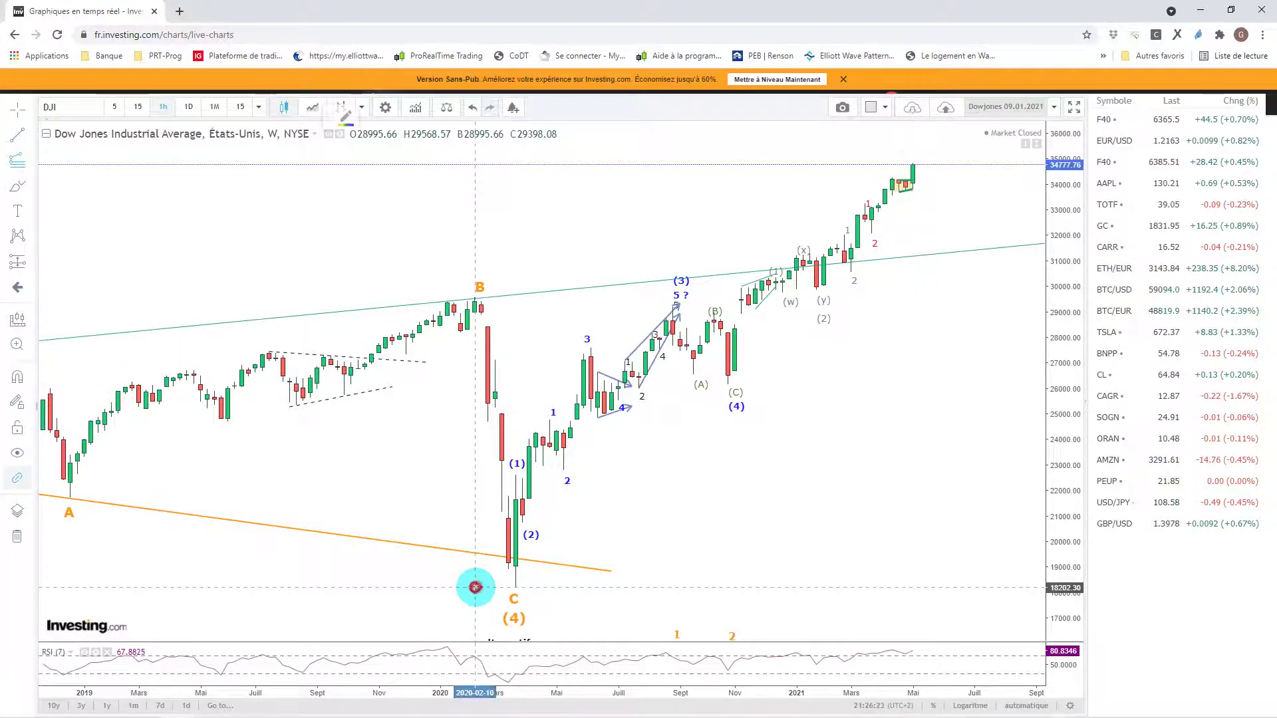
pyautogui.moveTo(475, 587); pyautogui.dragTo(650, 310)
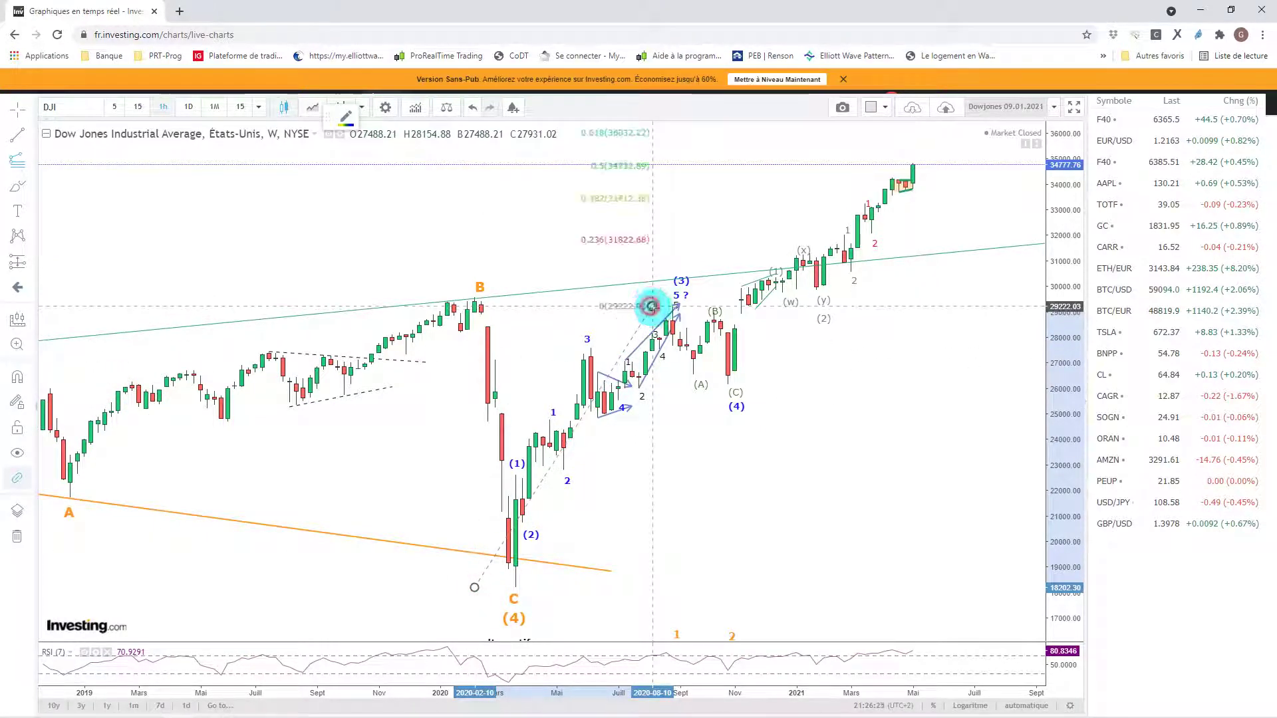
pyautogui.click(1063, 389)
pyautogui.moveTo(1062, 389); pyautogui.dragTo(997, 384)
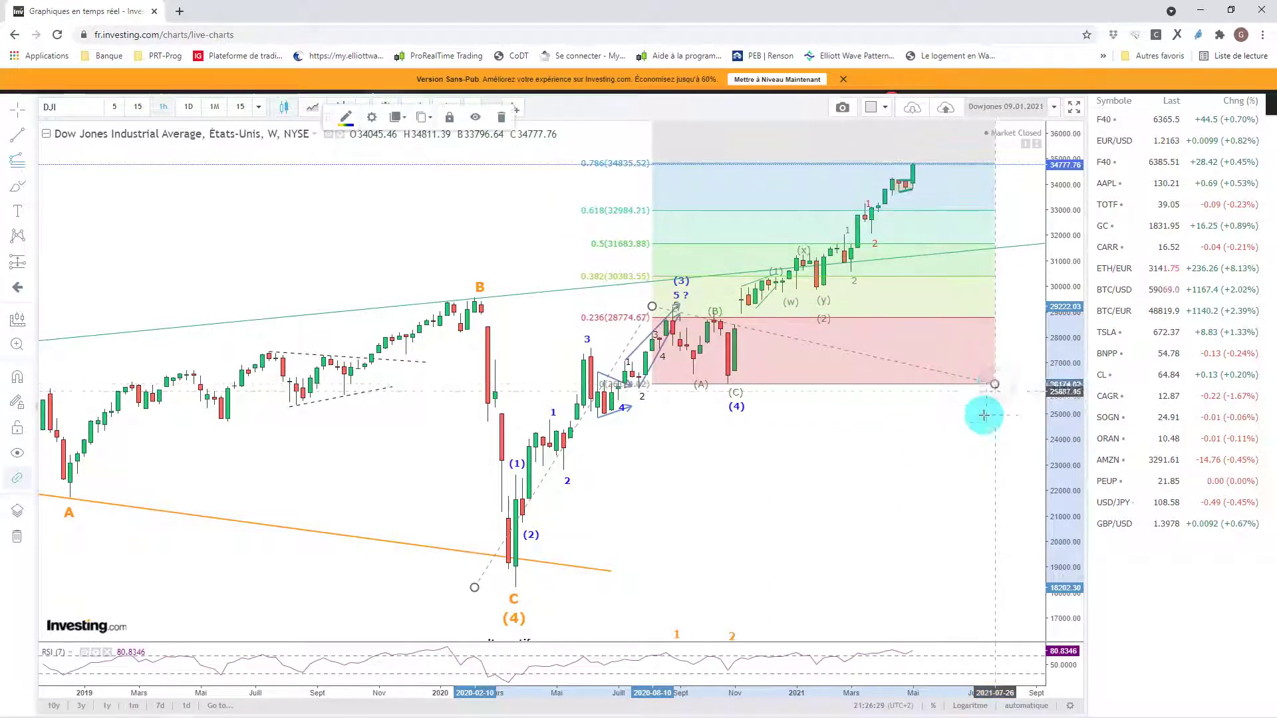
pyautogui.moveTo(918, 436); pyautogui.dragTo(842, 513)
pyautogui.click(786, 278)
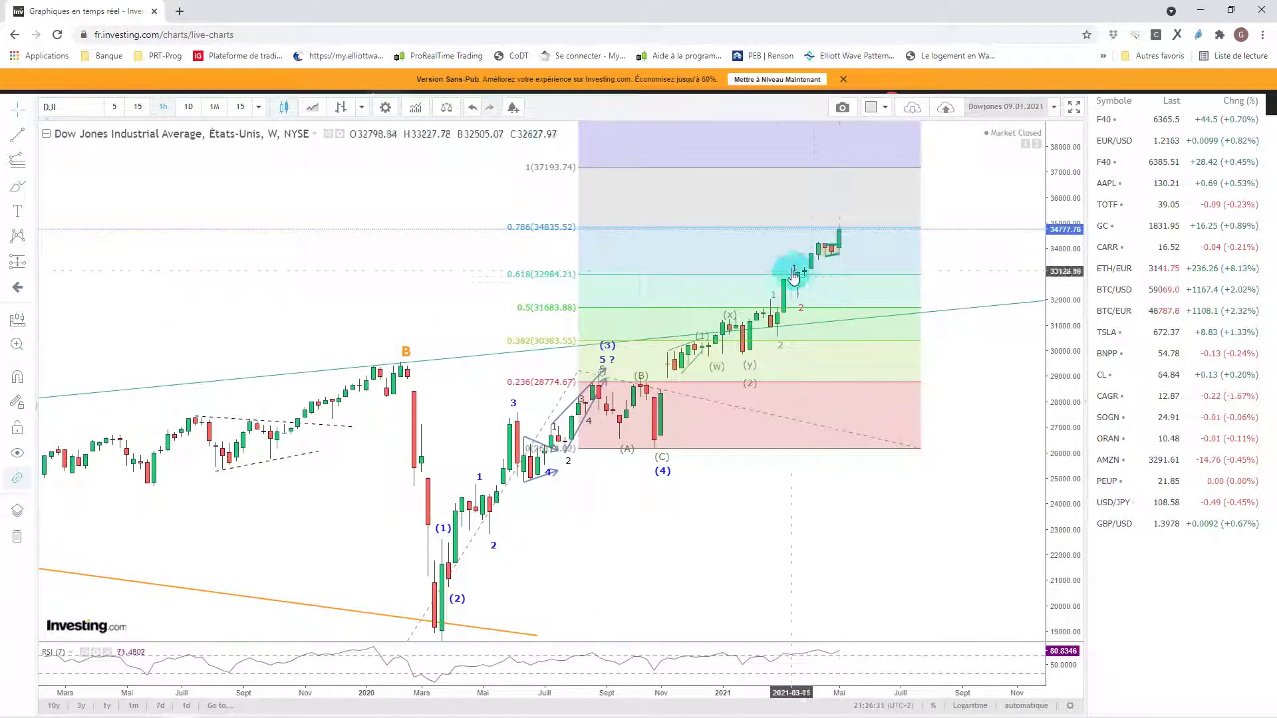
pyautogui.click(533, 222)
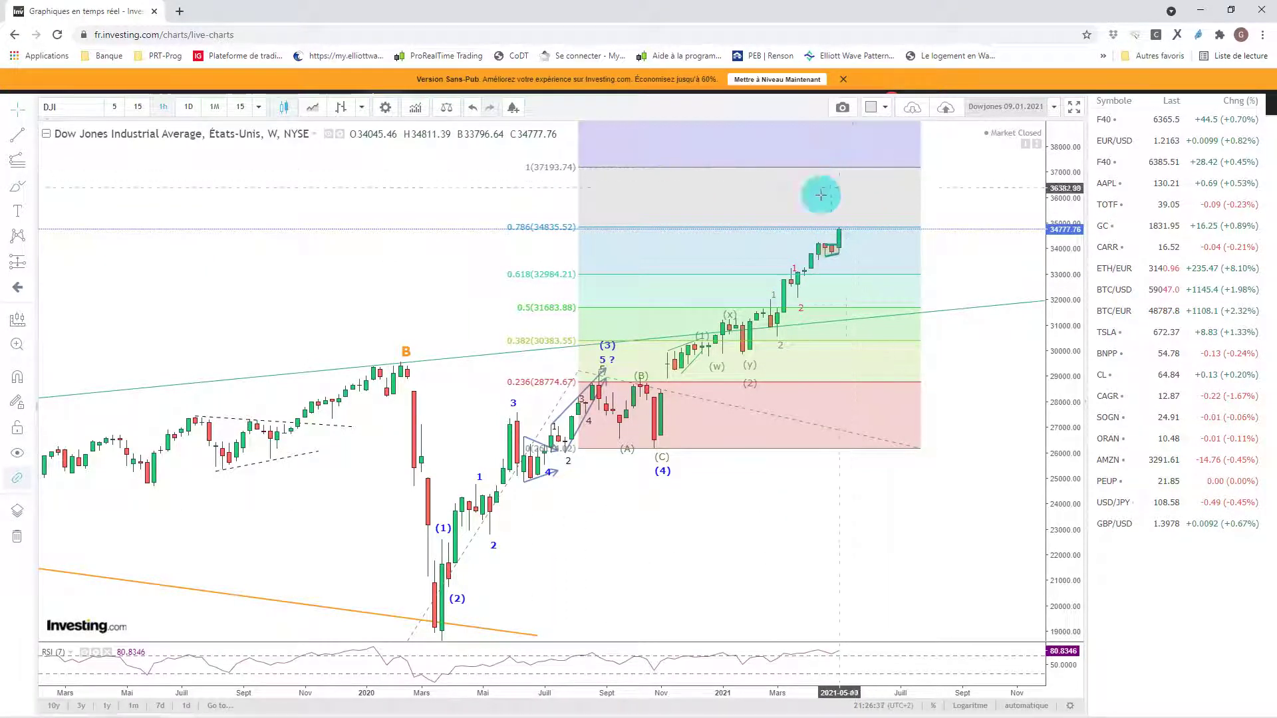
pyautogui.click(757, 525)
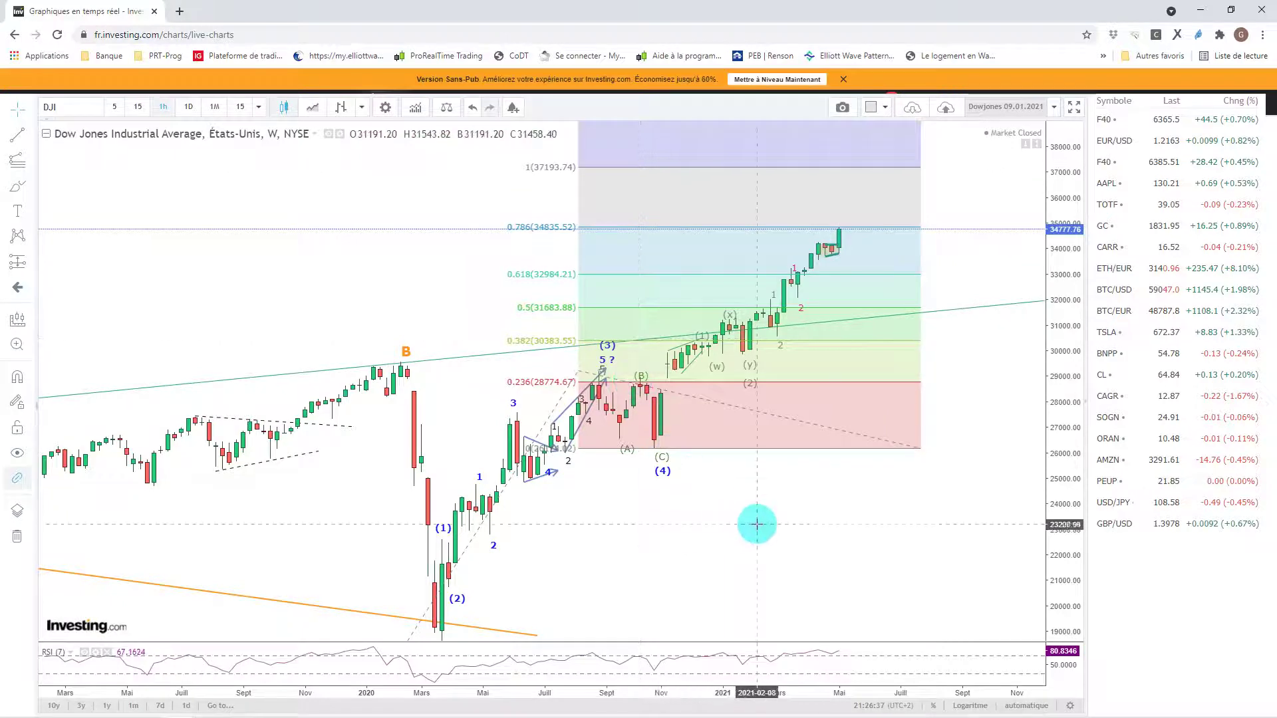
# Step: Draw a rising trendline from the March 2020 low, extending its top end to about 38076
pyautogui.click(18, 135)
pyautogui.click(441, 639)
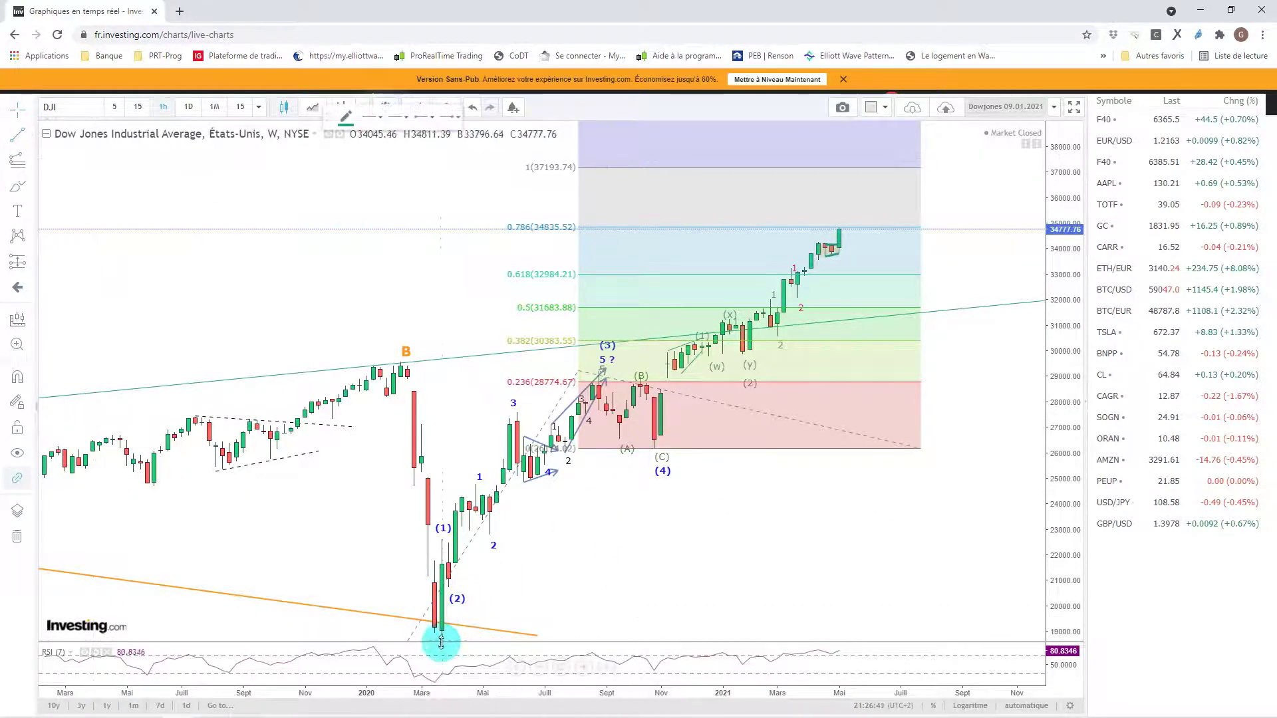
pyautogui.click(835, 394)
pyautogui.moveTo(992, 192)
pyautogui.mouseDown()
pyautogui.moveTo(1019, 186)
pyautogui.moveTo(995, 141)
pyautogui.mouseUp()
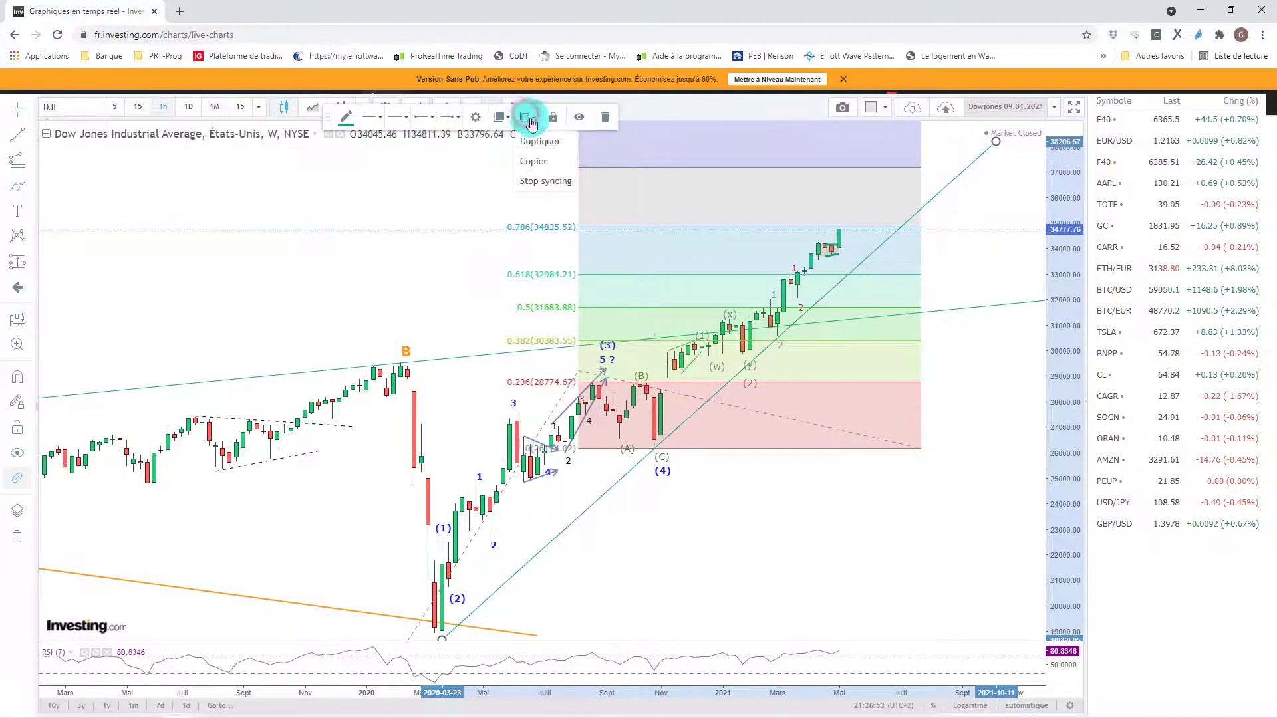
# Step: Duplicate the trendline and move the copy up into a parallel channel position
pyautogui.click(540, 141)
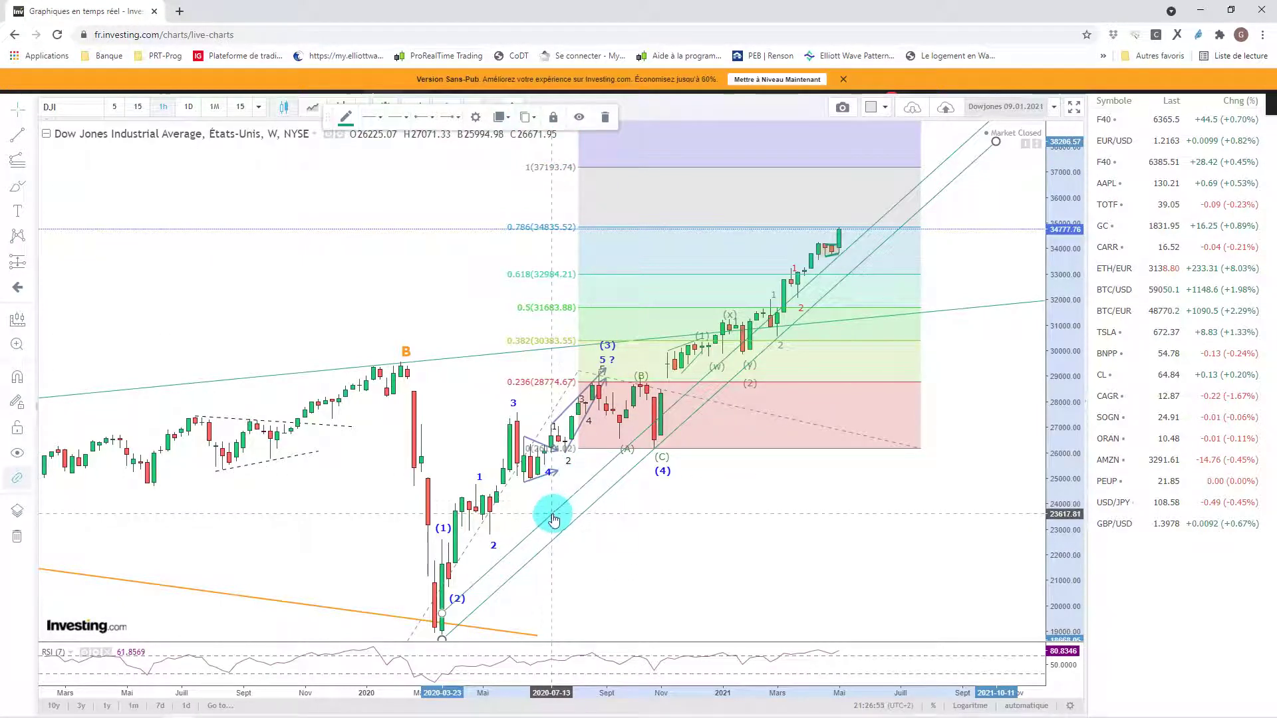
pyautogui.moveTo(553, 517)
pyautogui.mouseDown()
pyautogui.moveTo(542, 388)
pyautogui.moveTo(553, 429)
pyautogui.mouseUp()
pyautogui.click(908, 515)
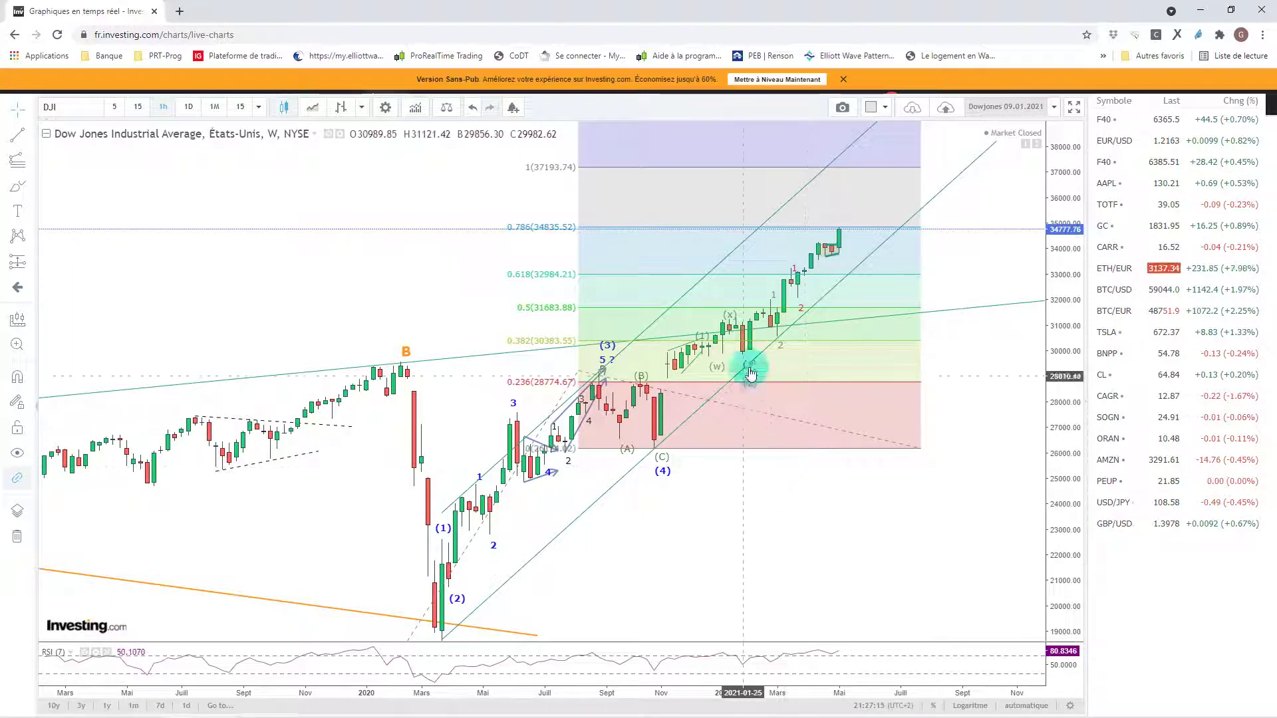
pyautogui.click(827, 300)
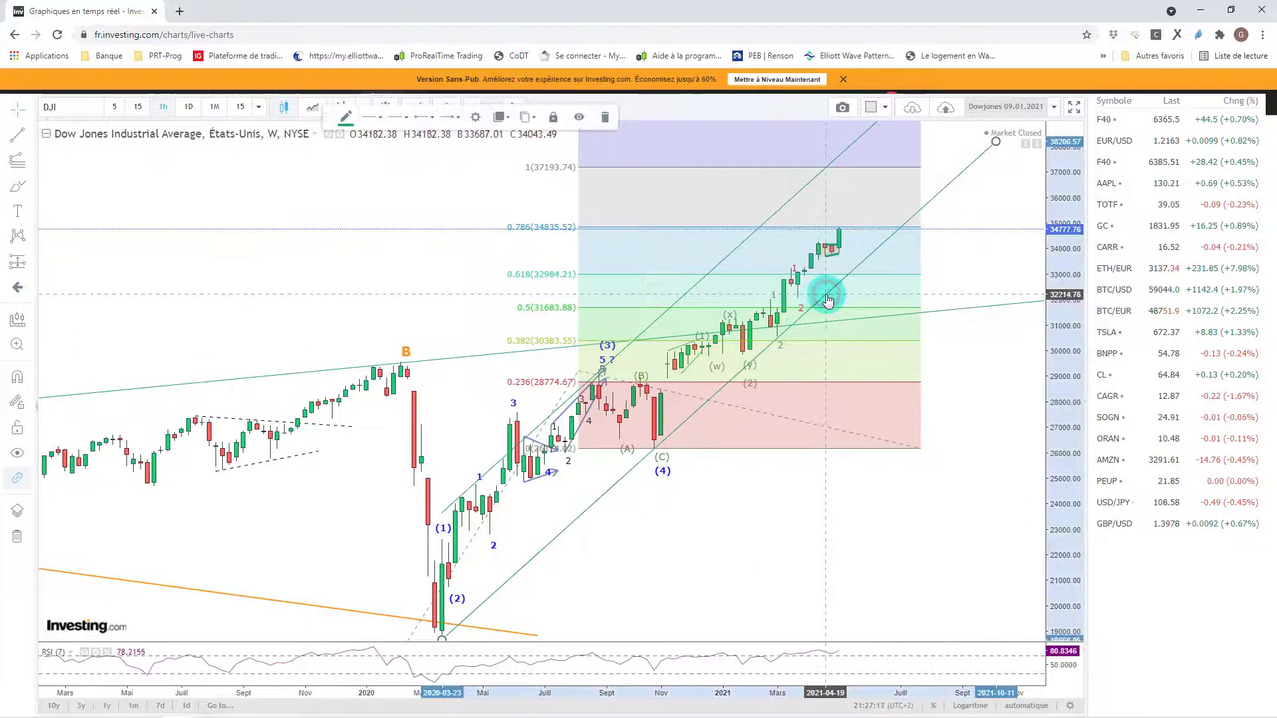
pyautogui.click(844, 561)
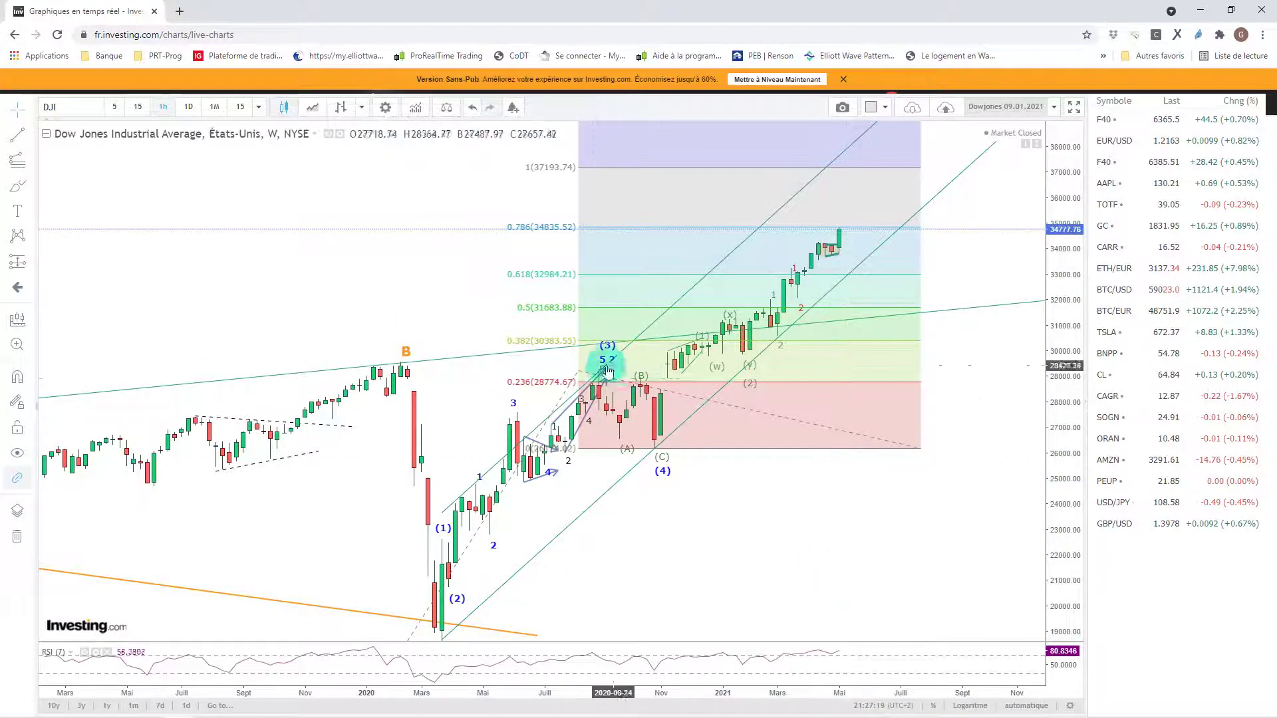
# Step: Adjust the upper channel line and place another parallel duplicate beside it
pyautogui.moveTo(622, 369); pyautogui.dragTo(625, 356)
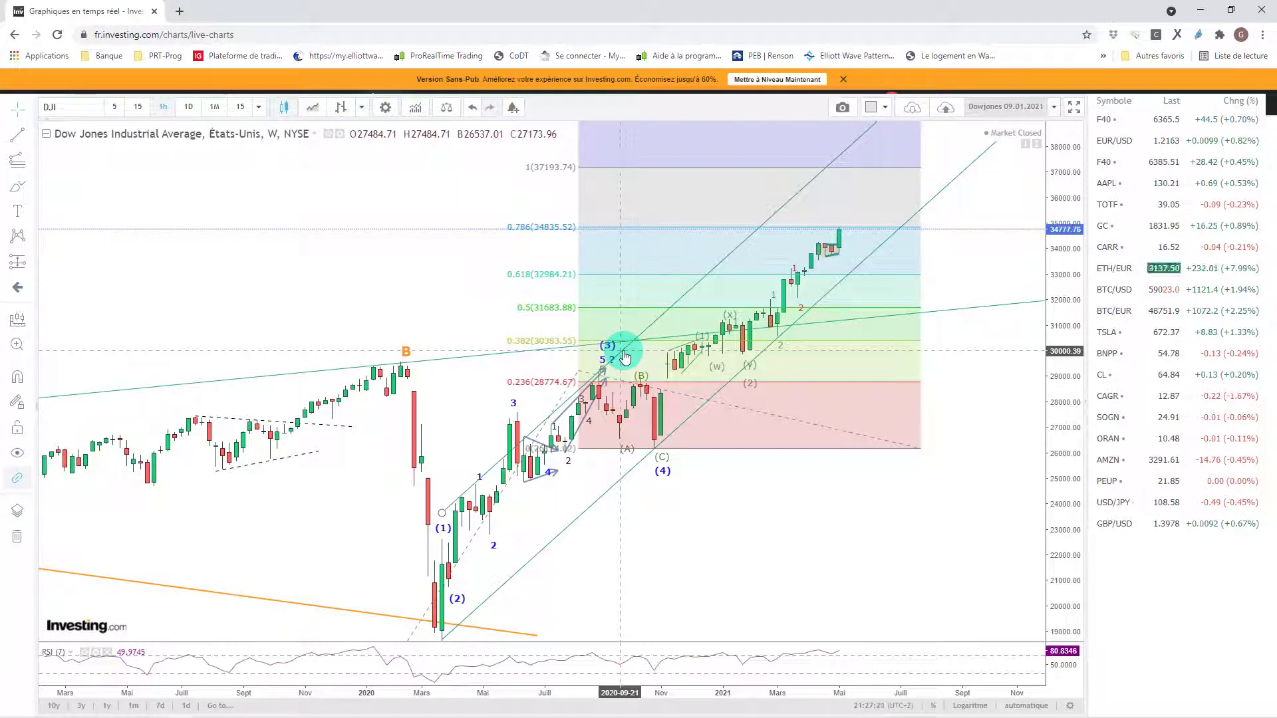
pyautogui.click(498, 472)
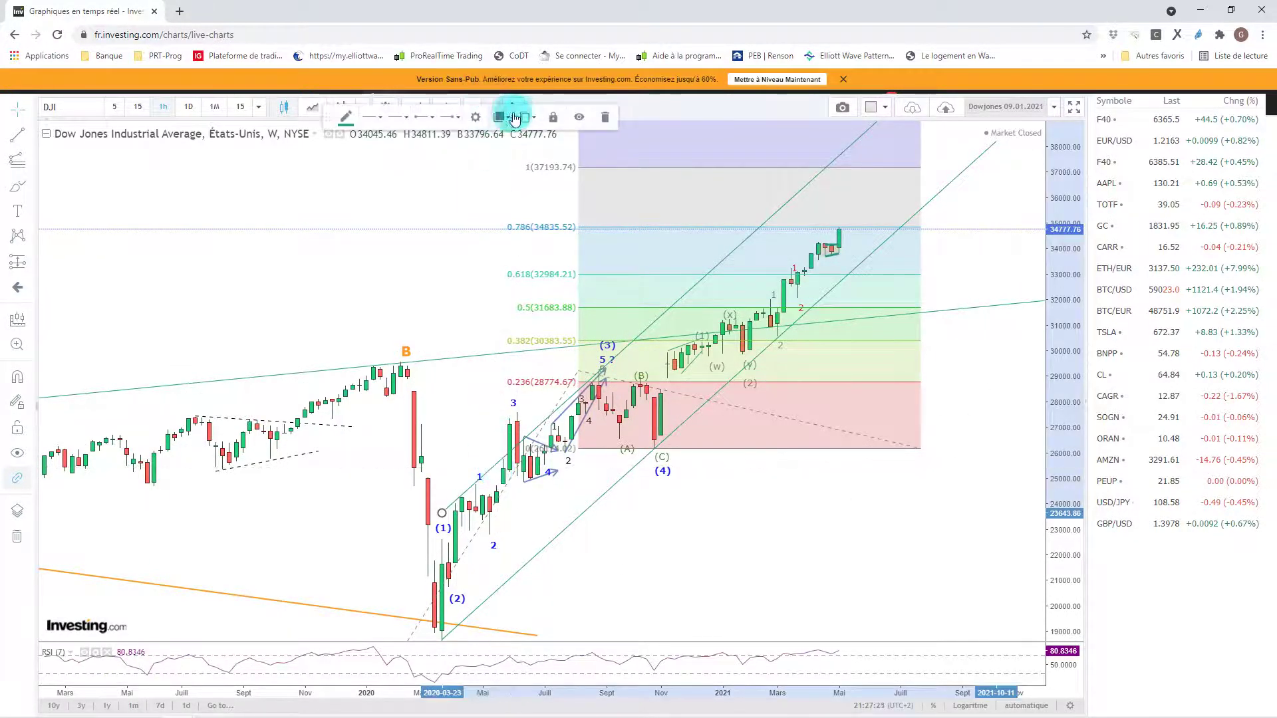
pyautogui.click(543, 142)
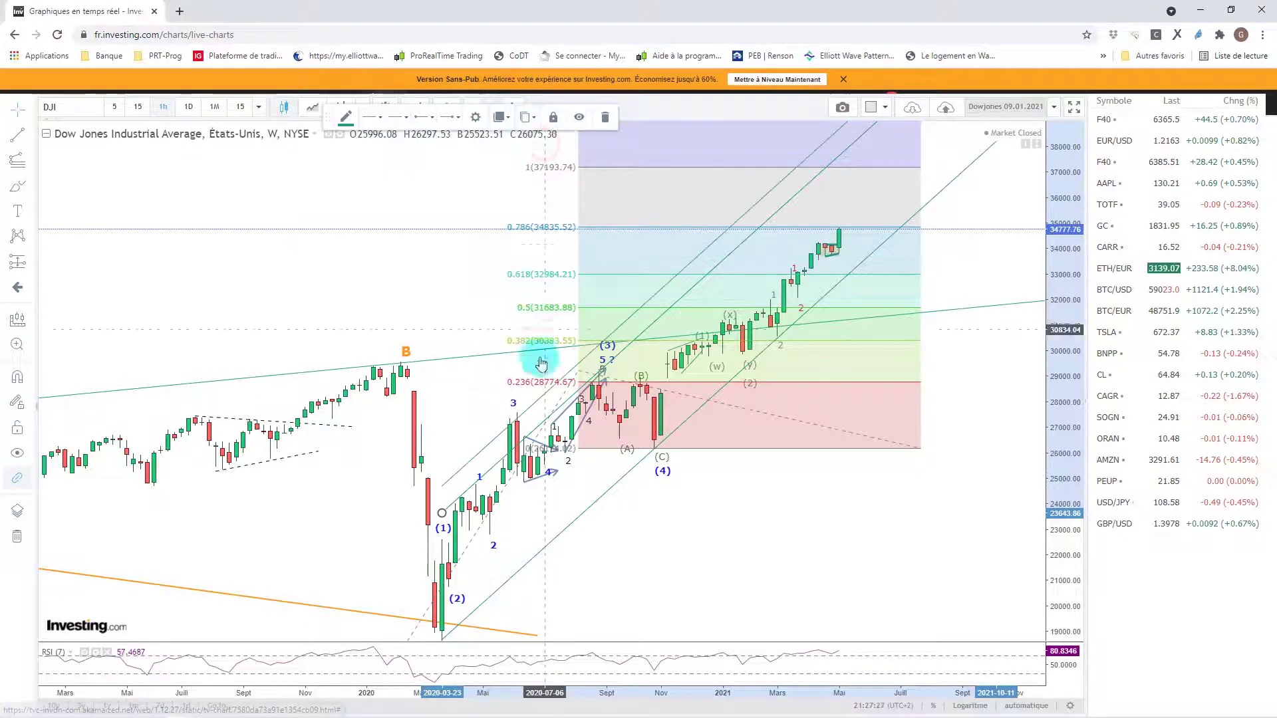
pyautogui.moveTo(541, 356); pyautogui.dragTo(497, 430)
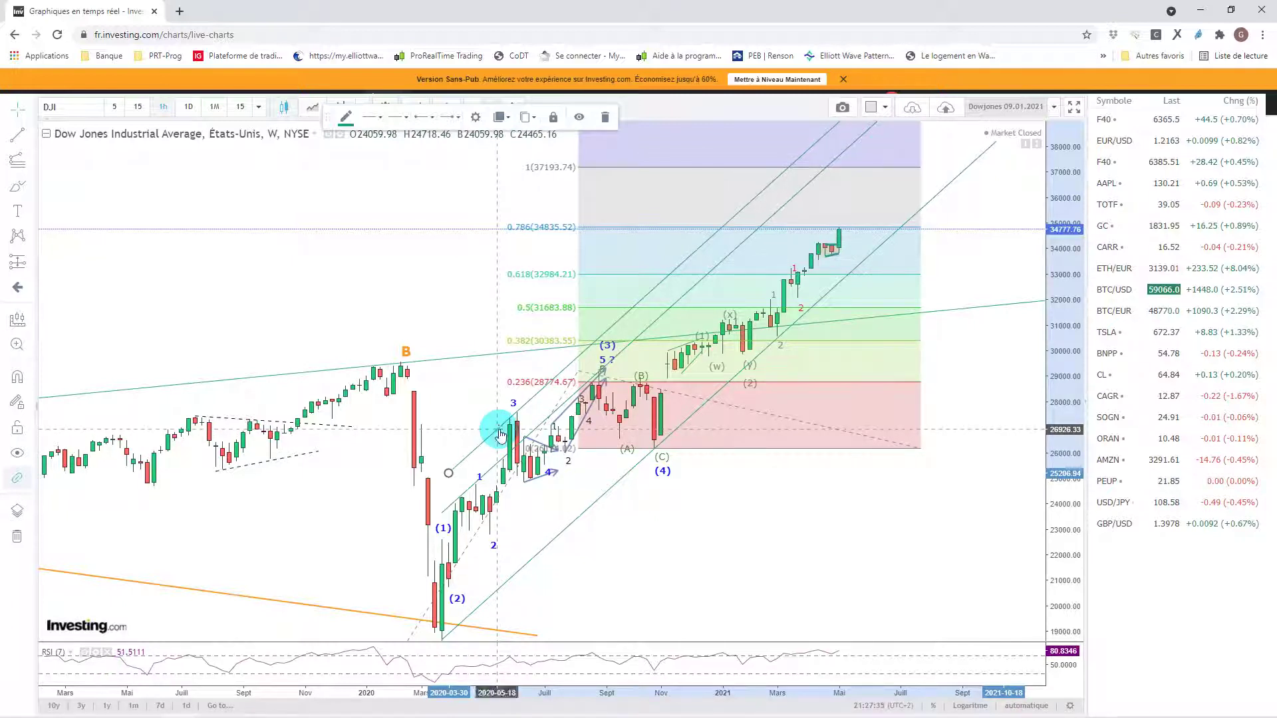
# Step: Recolour the first teal channel line orange
pyautogui.doubleClick(501, 434)
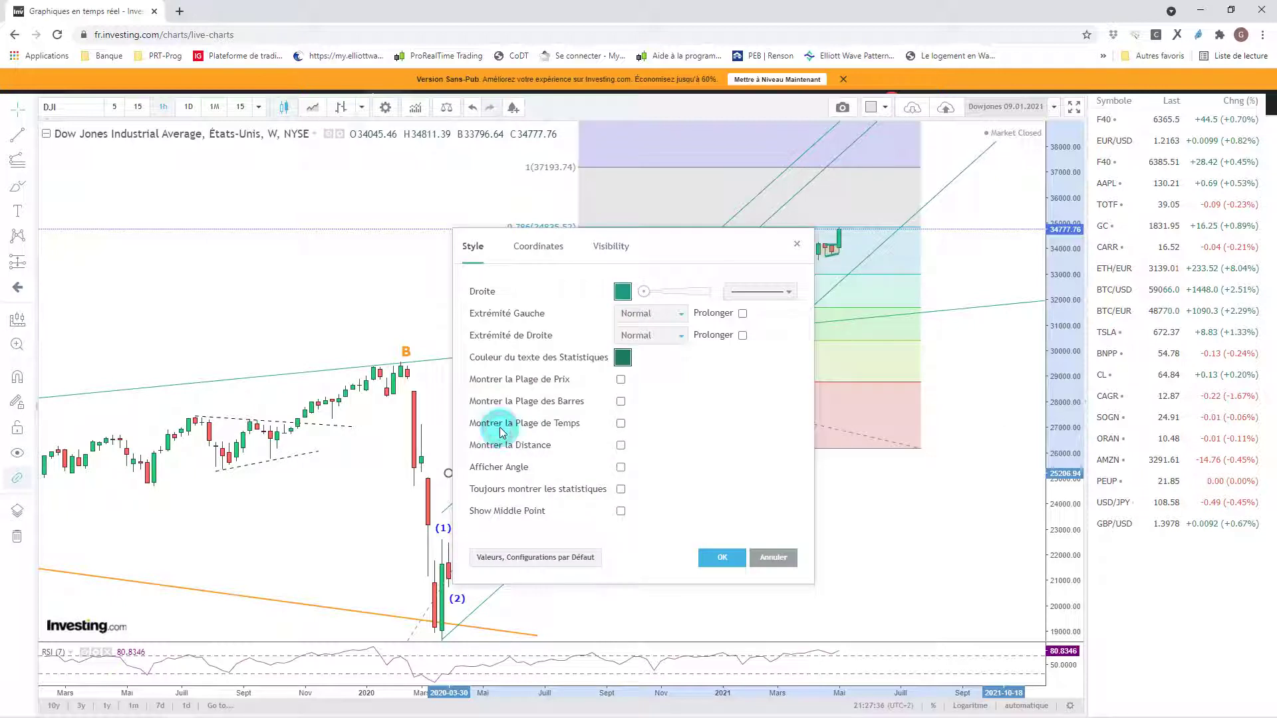
pyautogui.click(622, 293)
pyautogui.click(649, 327)
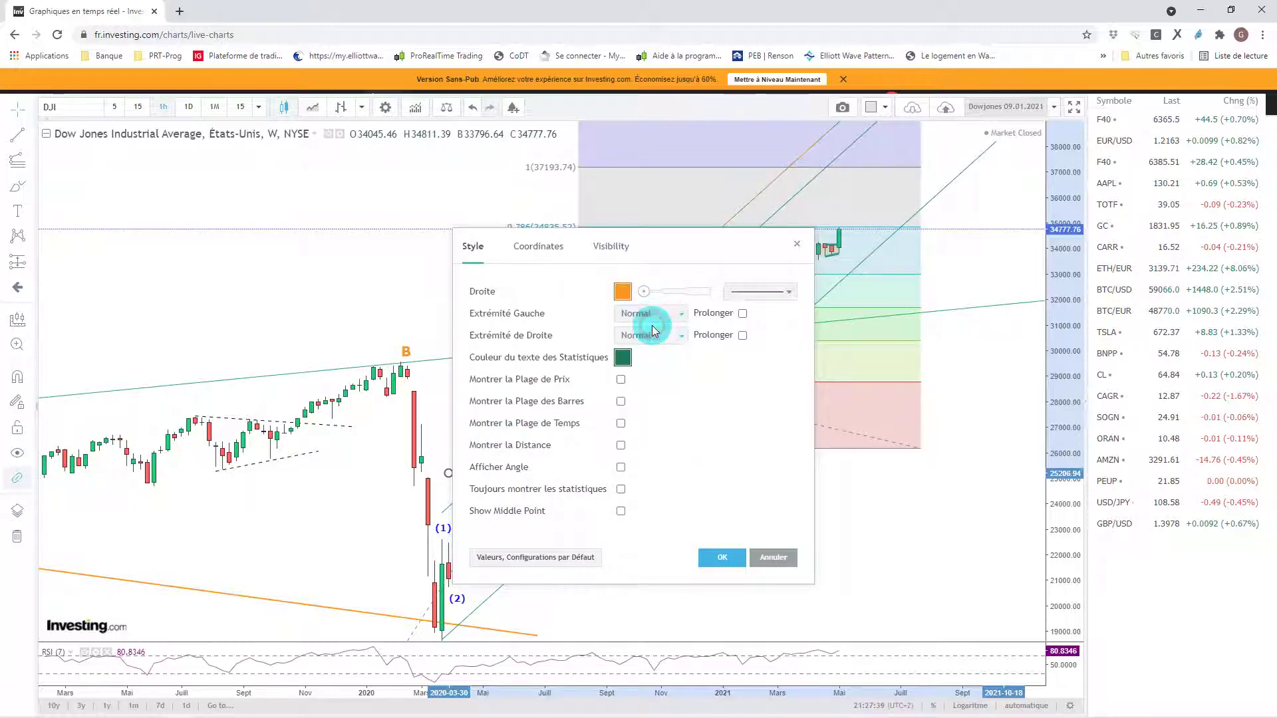
pyautogui.moveTo(672, 246); pyautogui.dragTo(302, 152)
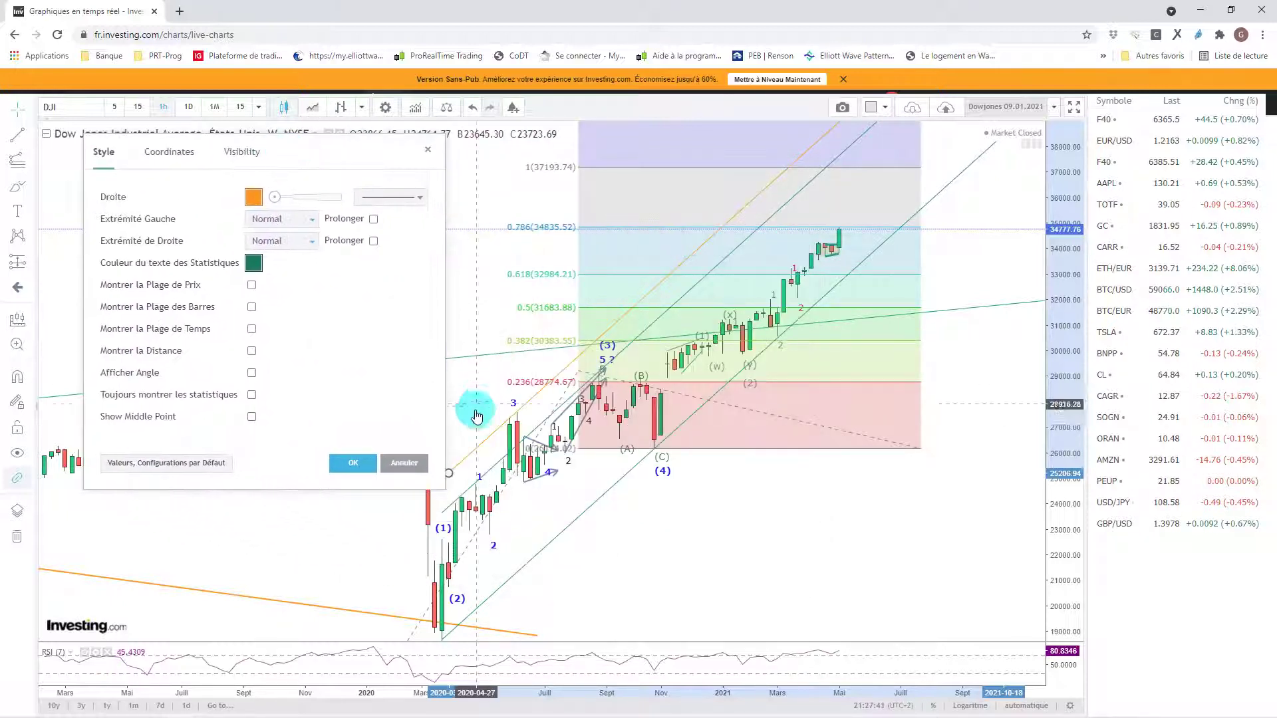
pyautogui.click(490, 473)
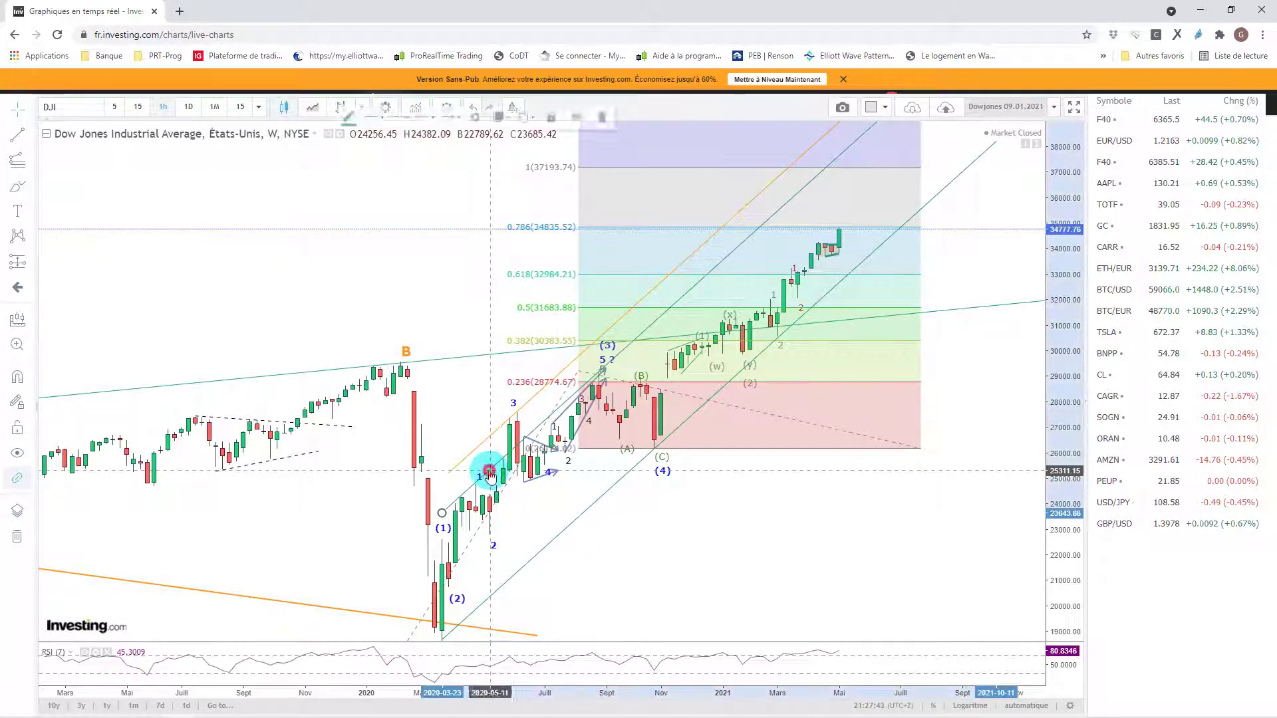
# Step: Recolour the remaining two teal channel lines orange
pyautogui.doubleClick(494, 467)
pyautogui.click(622, 293)
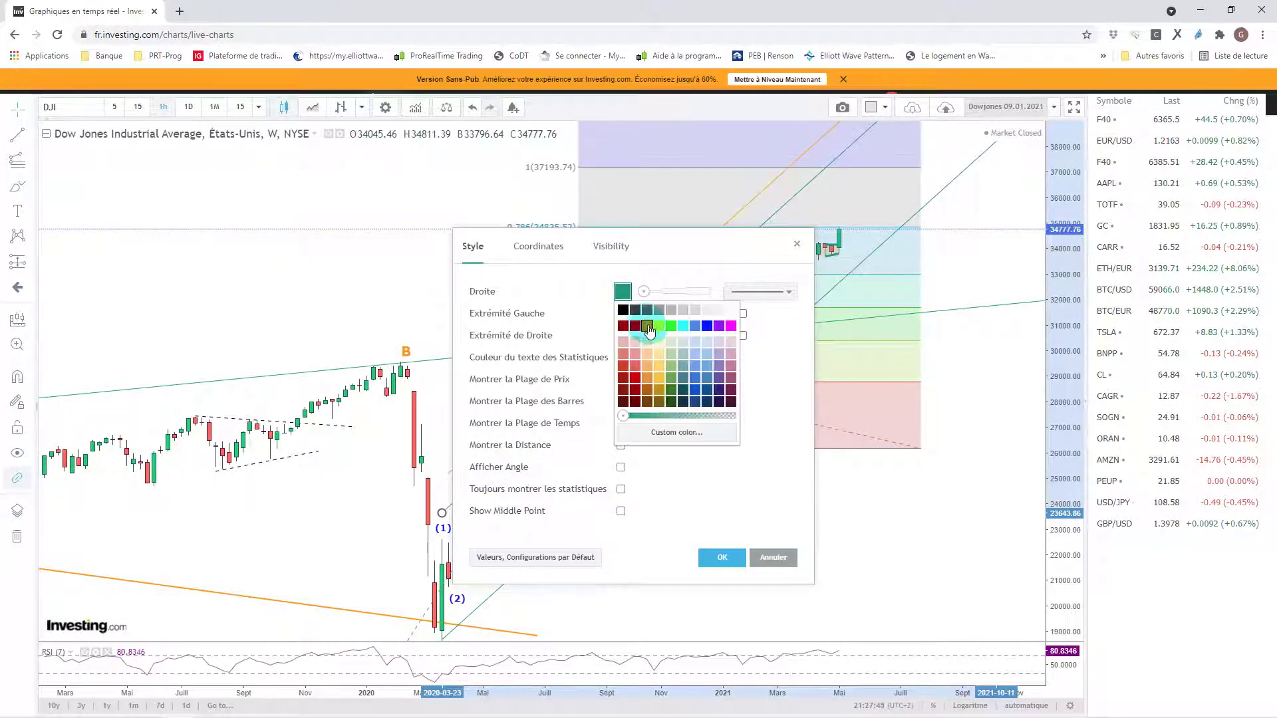
pyautogui.click(648, 327)
pyautogui.click(722, 557)
pyautogui.click(571, 530)
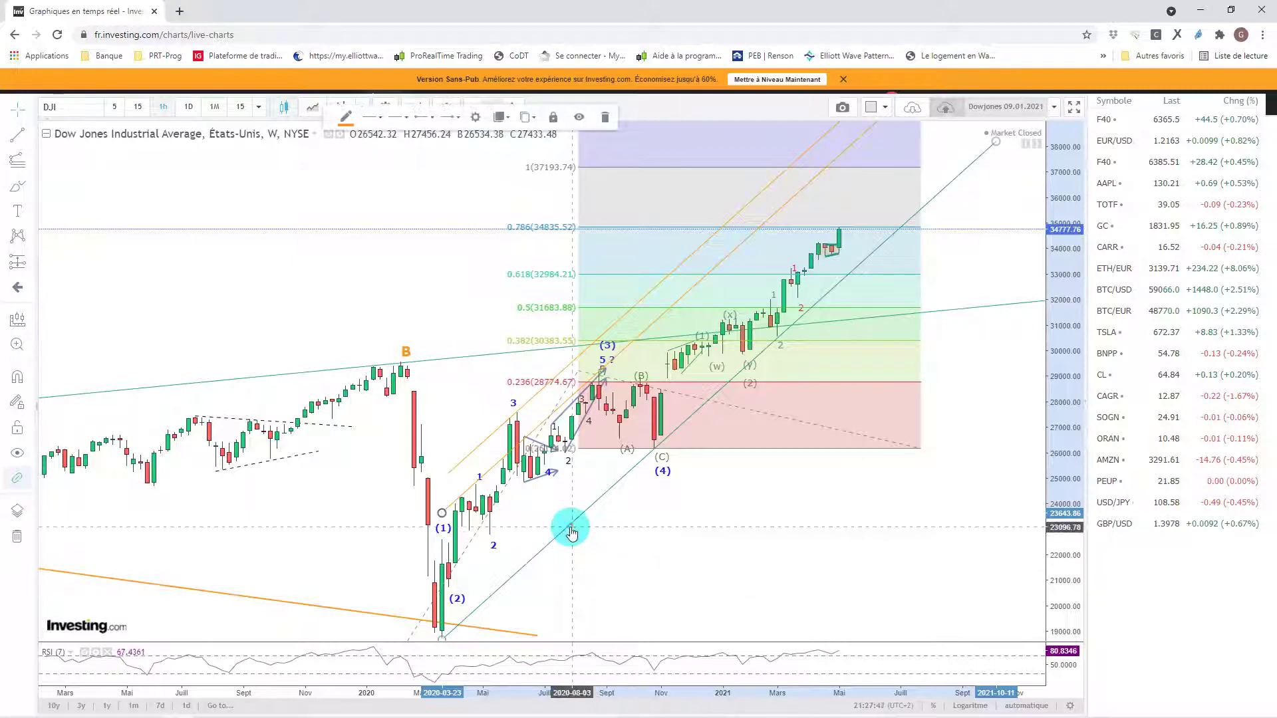
pyautogui.doubleClick(571, 530)
pyautogui.click(623, 291)
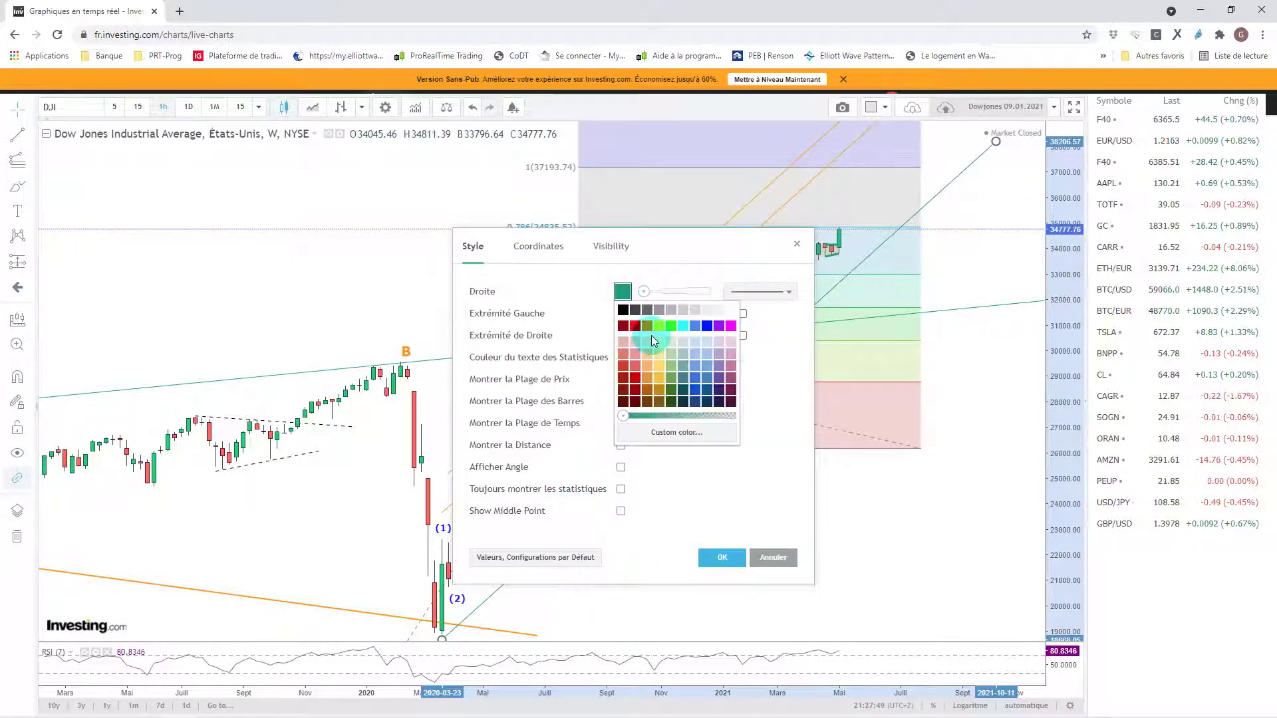
pyautogui.click(646, 328)
pyautogui.click(722, 557)
# Step: Compress the price scale so the 1.618 (44003.93) and 2.618 (55023.66) extension levels show
pyautogui.click(685, 544)
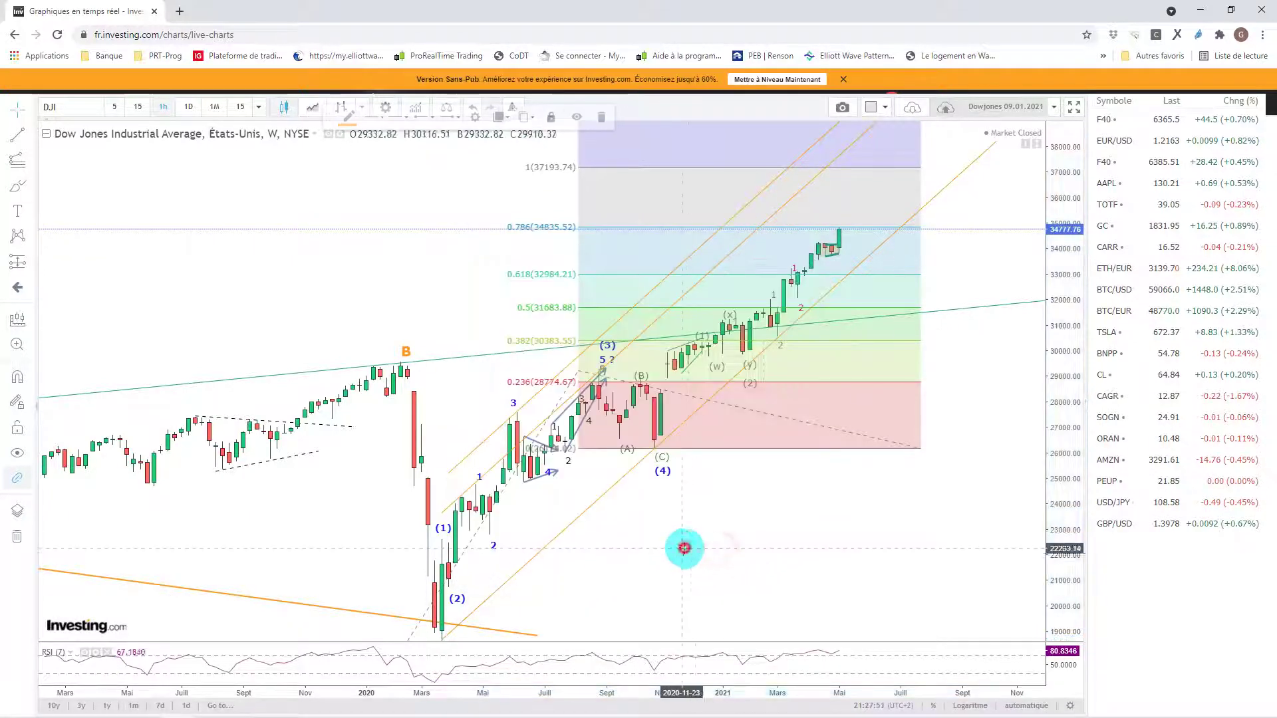
pyautogui.click(764, 526)
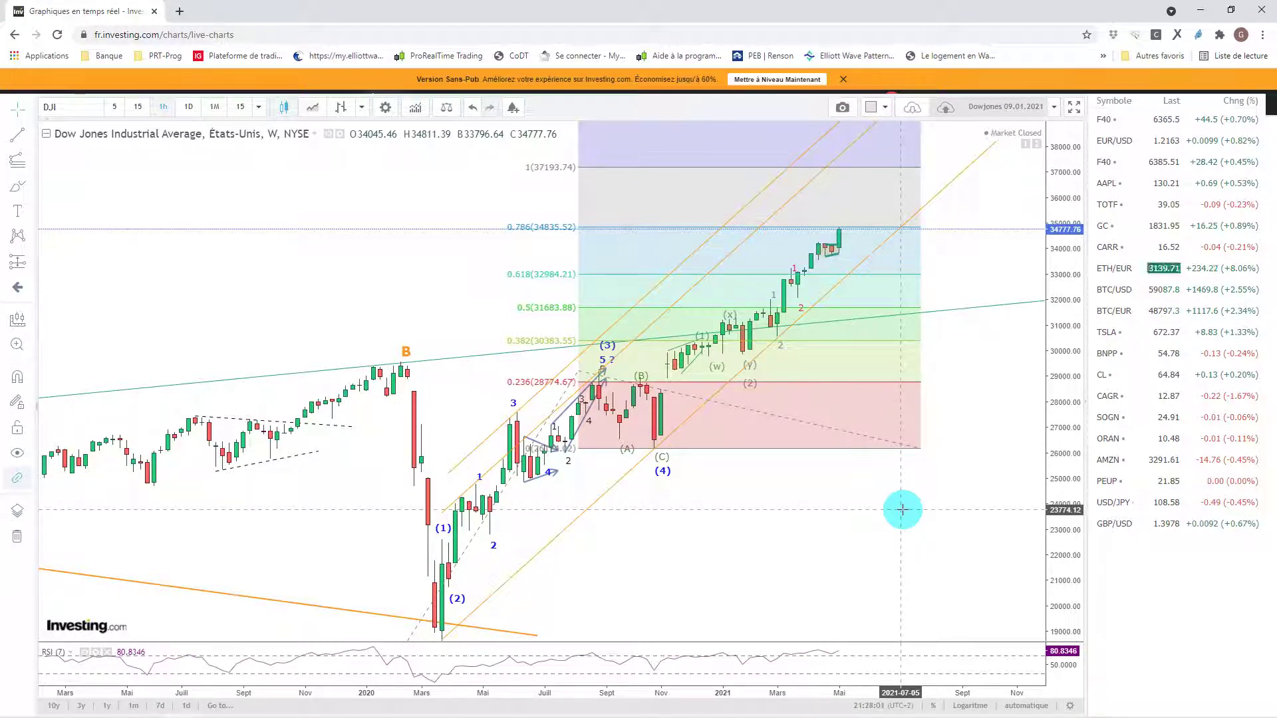
pyautogui.click(798, 384)
pyautogui.moveTo(1064, 196); pyautogui.dragTo(1062, 482)
pyautogui.click(567, 234)
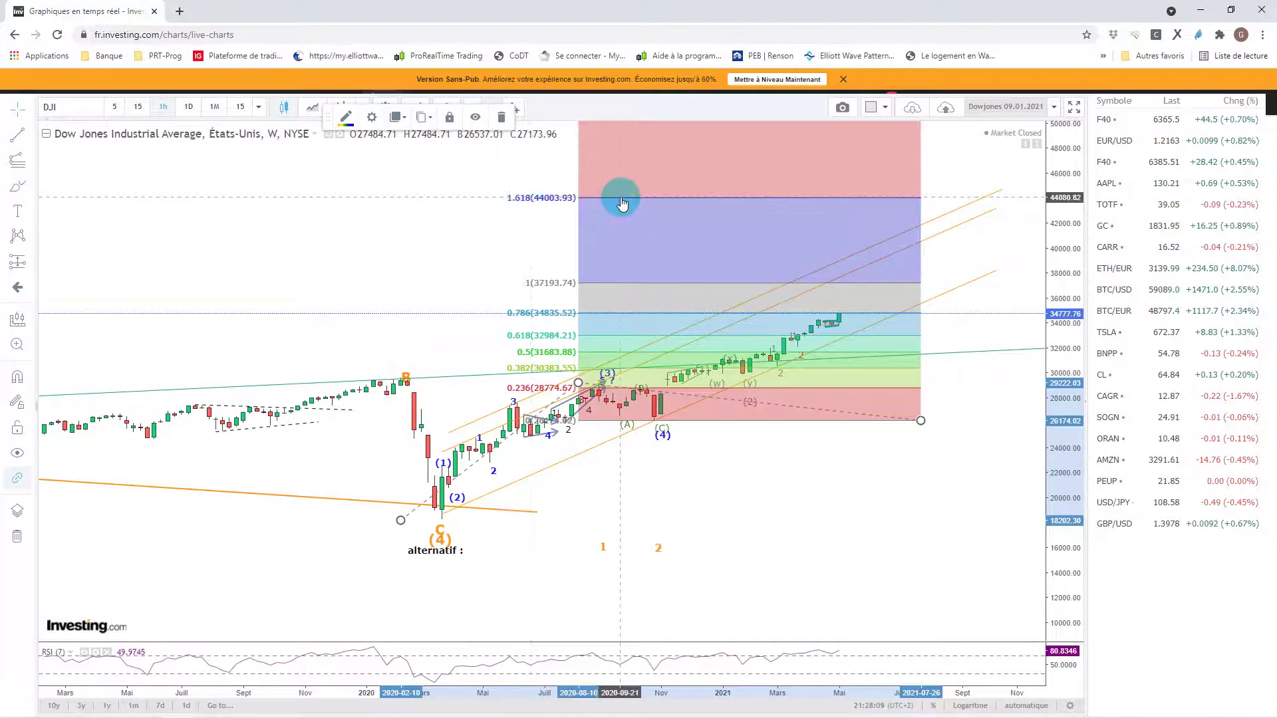
pyautogui.click(660, 544)
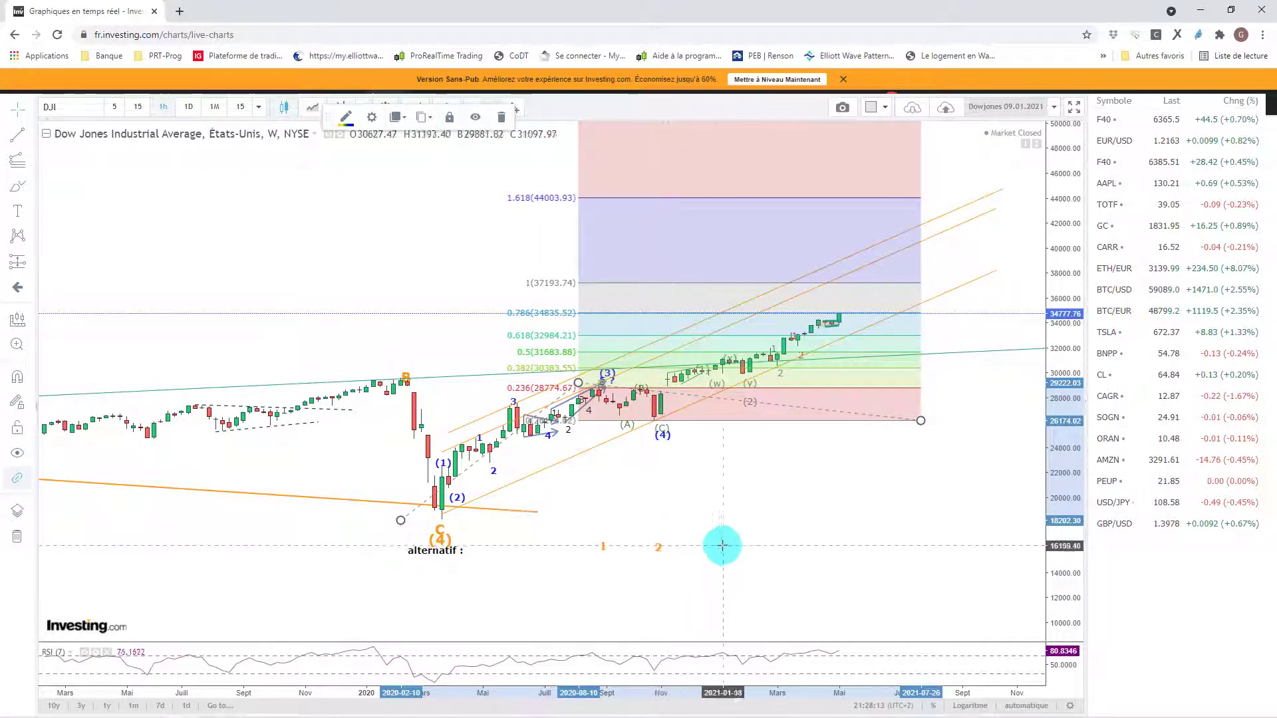
pyautogui.click(861, 205)
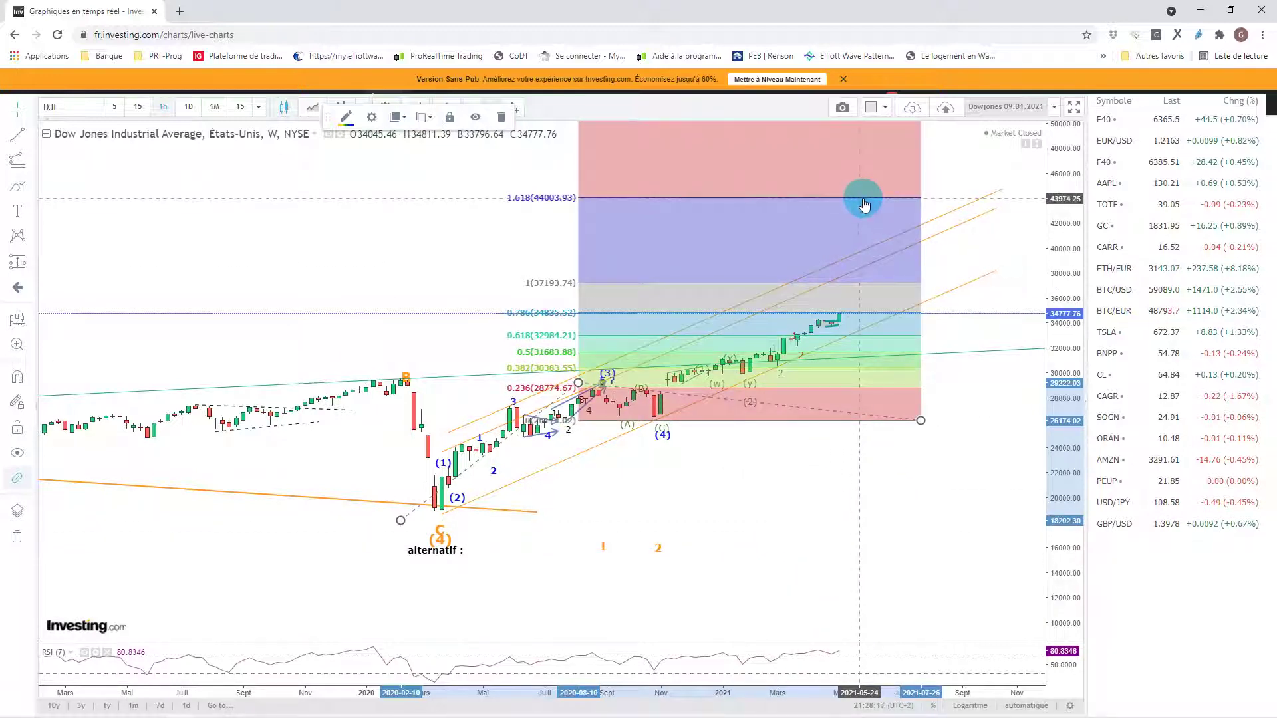
pyautogui.click(946, 190)
pyautogui.moveTo(1015, 234); pyautogui.dragTo(1015, 363)
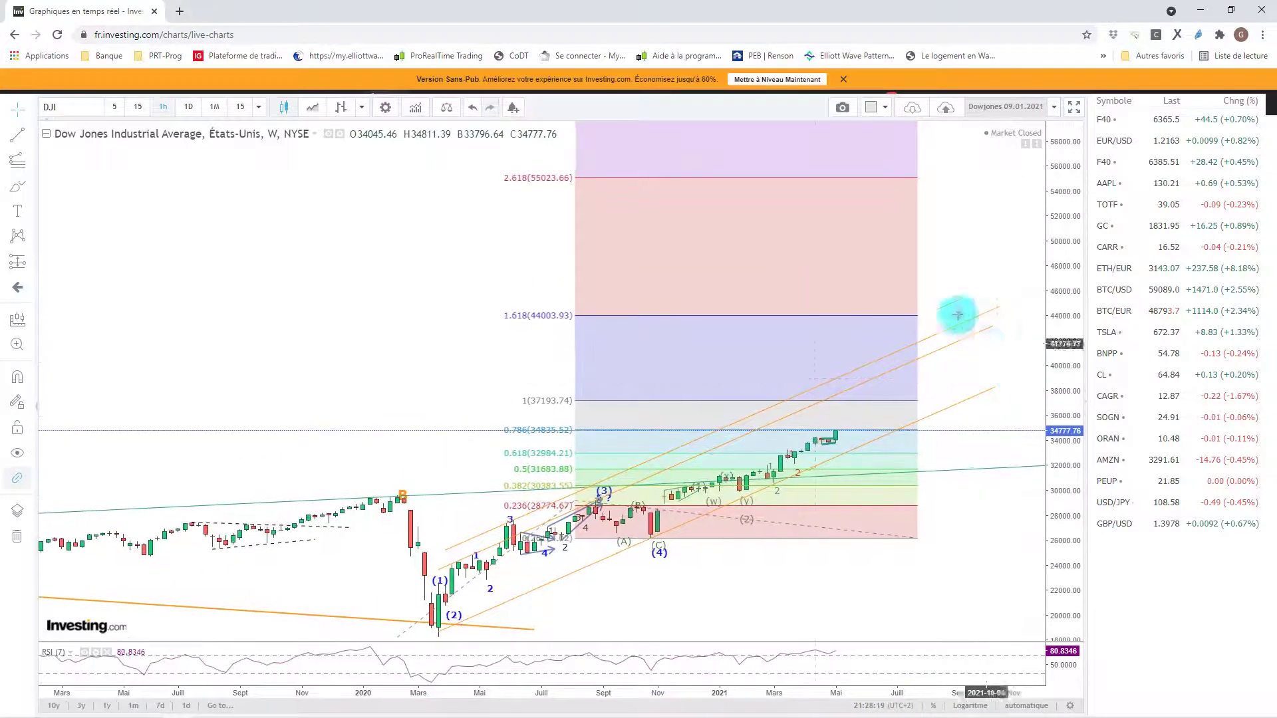
# Step: Enable the Fibonacci extension's 2 level at 48213.47
pyautogui.doubleClick(733, 179)
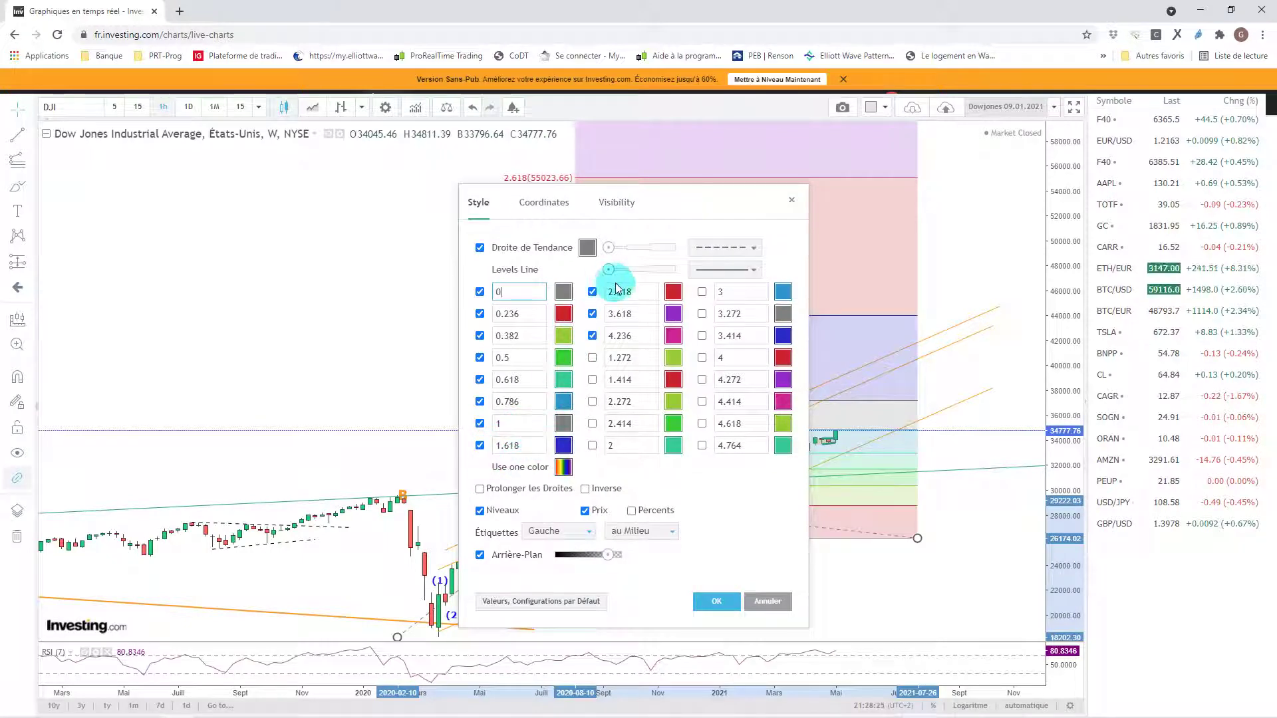
pyautogui.click(592, 445)
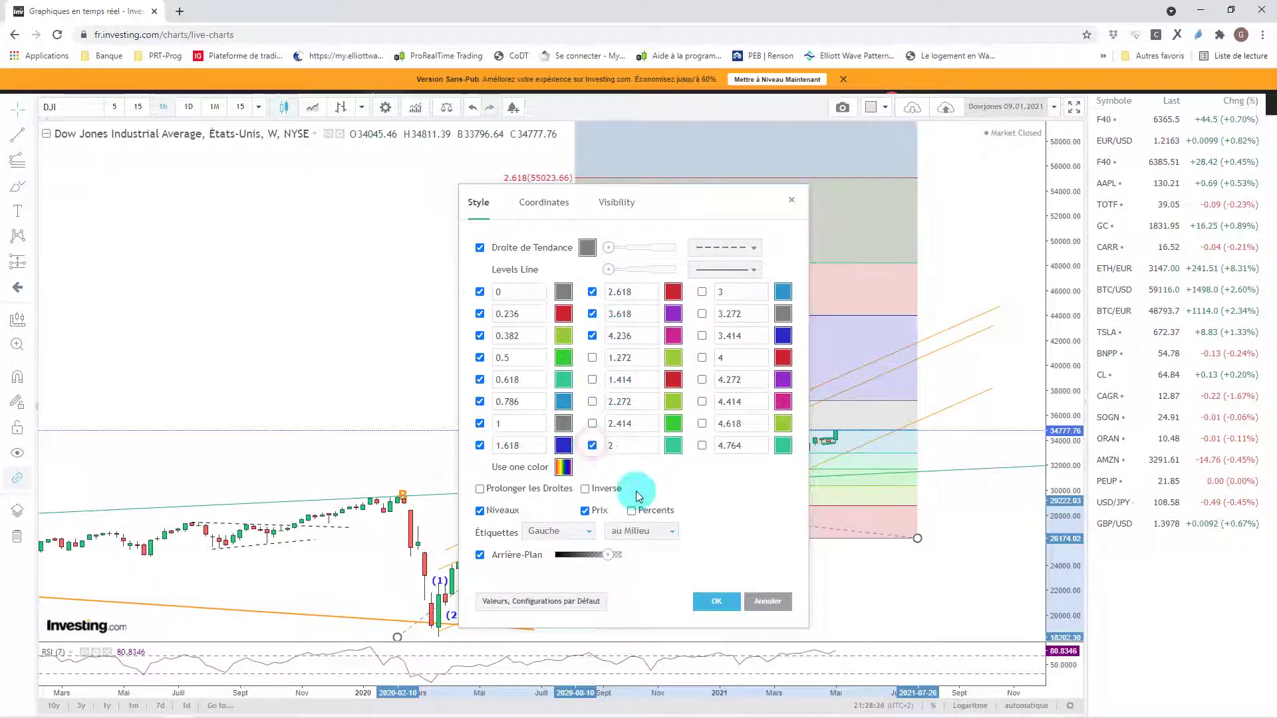
pyautogui.click(717, 602)
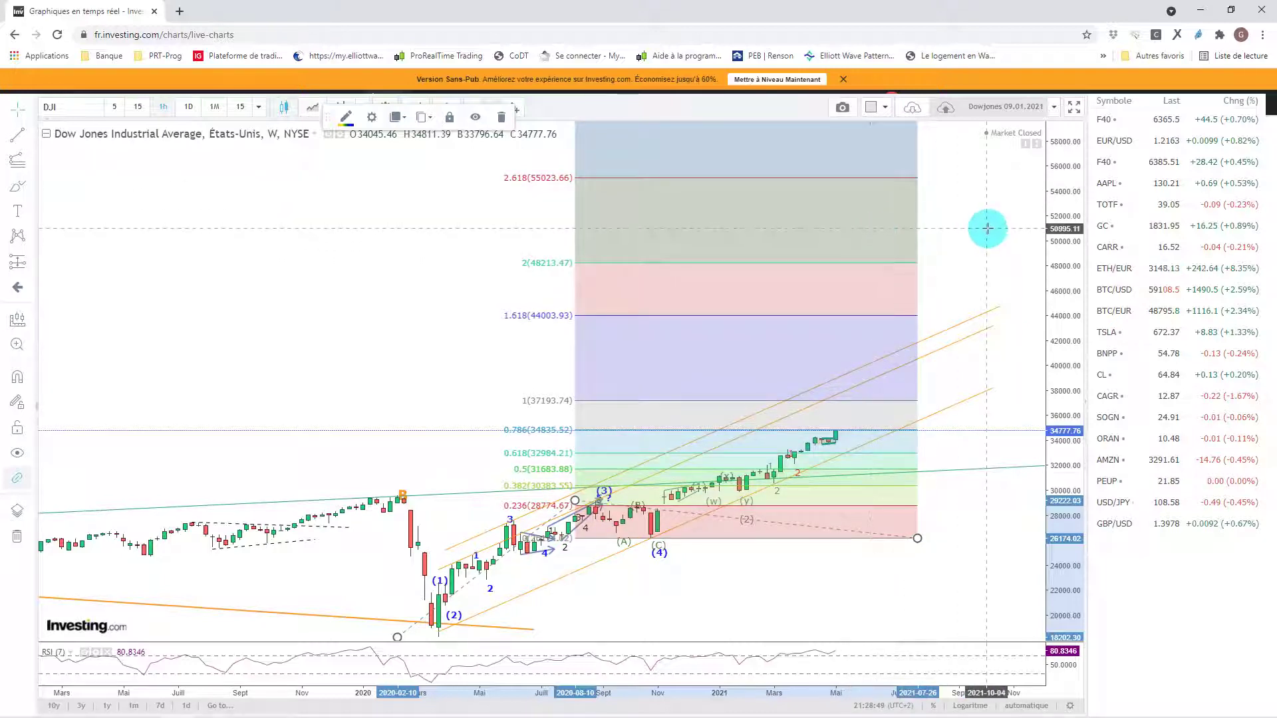
# Step: Zoom out, pan to the Fibonacci extension, and delete it from the chart
pyautogui.scroll(-4, 787, 316)
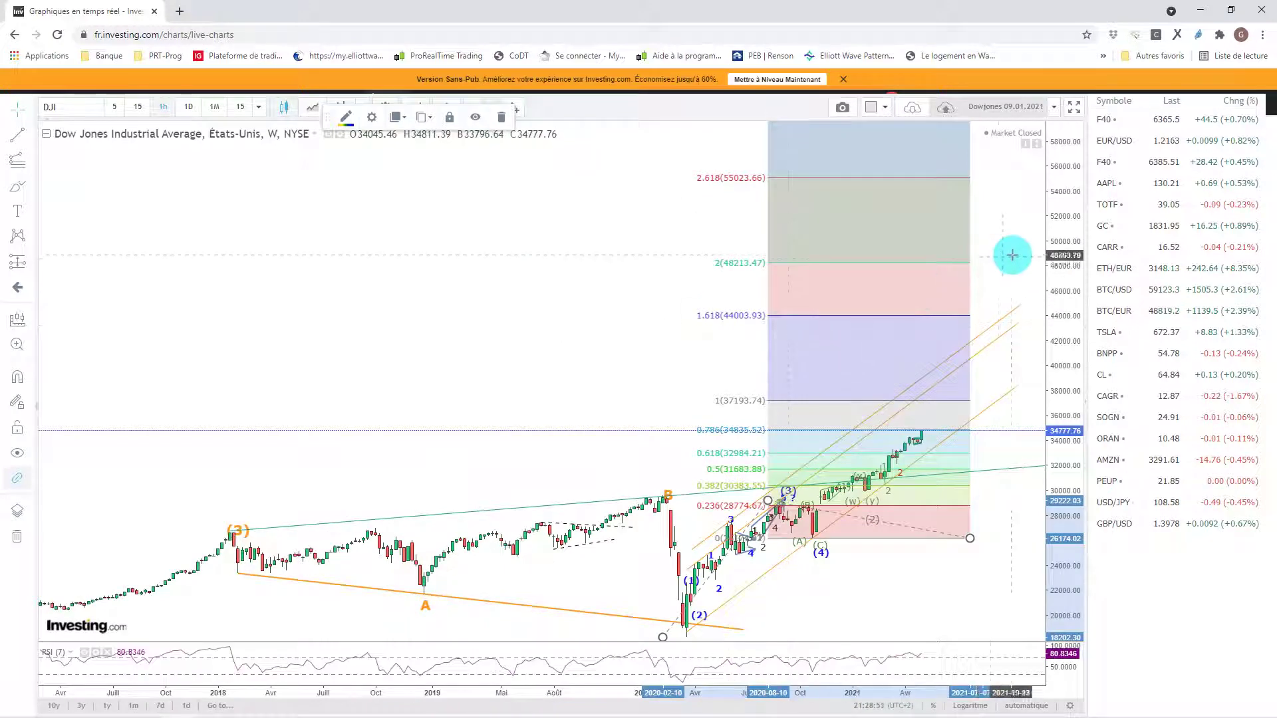
pyautogui.moveTo(1012, 255); pyautogui.dragTo(804, 268)
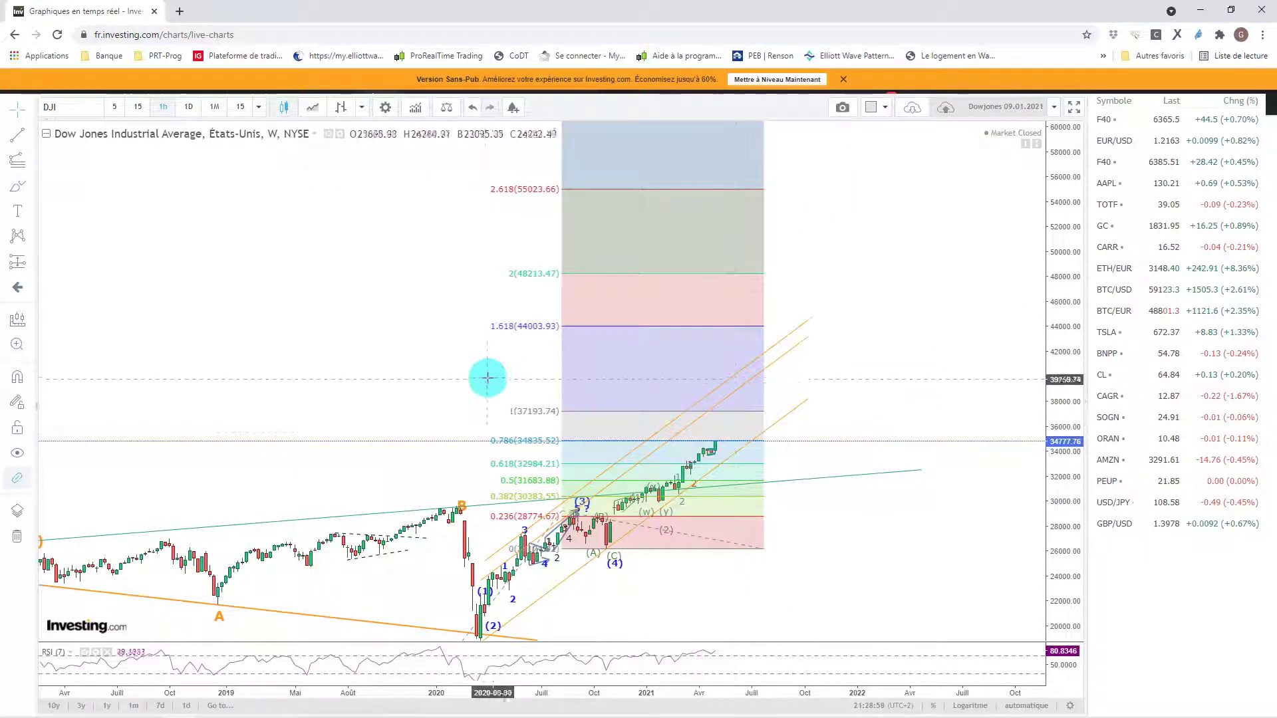
pyautogui.moveTo(482, 373); pyautogui.dragTo(670, 336)
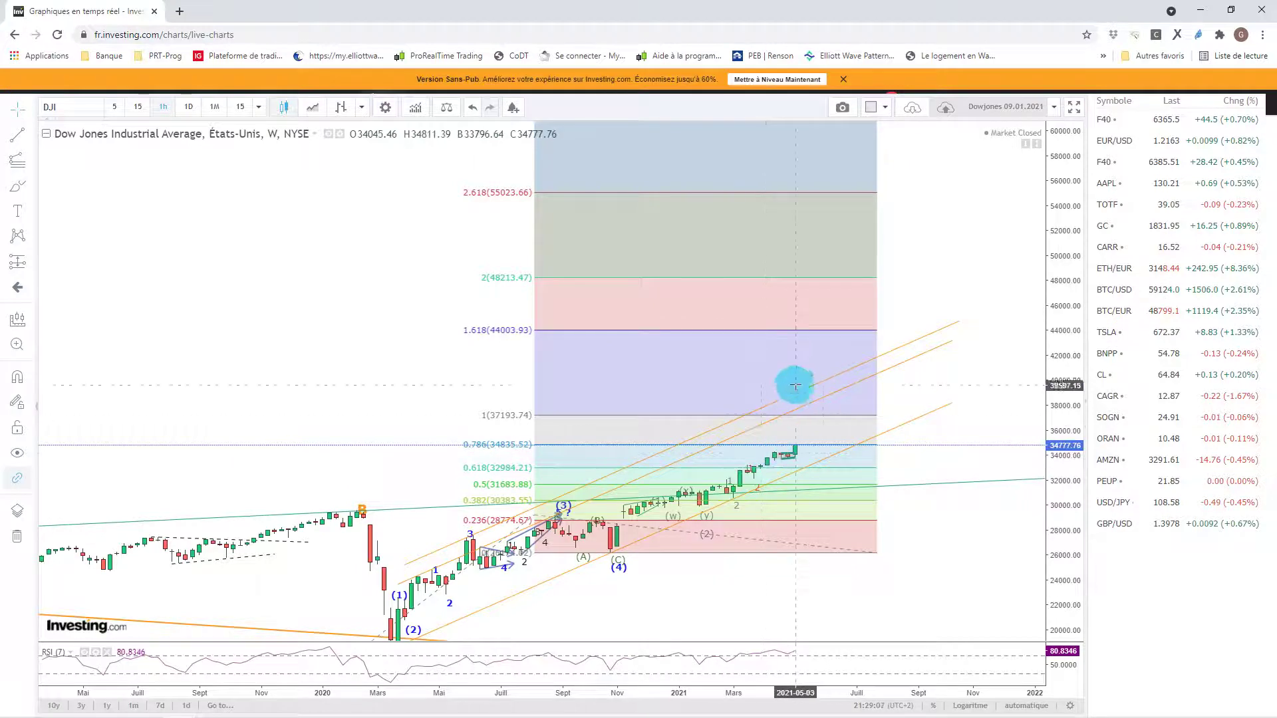
pyautogui.click(743, 332)
pyautogui.click(742, 335)
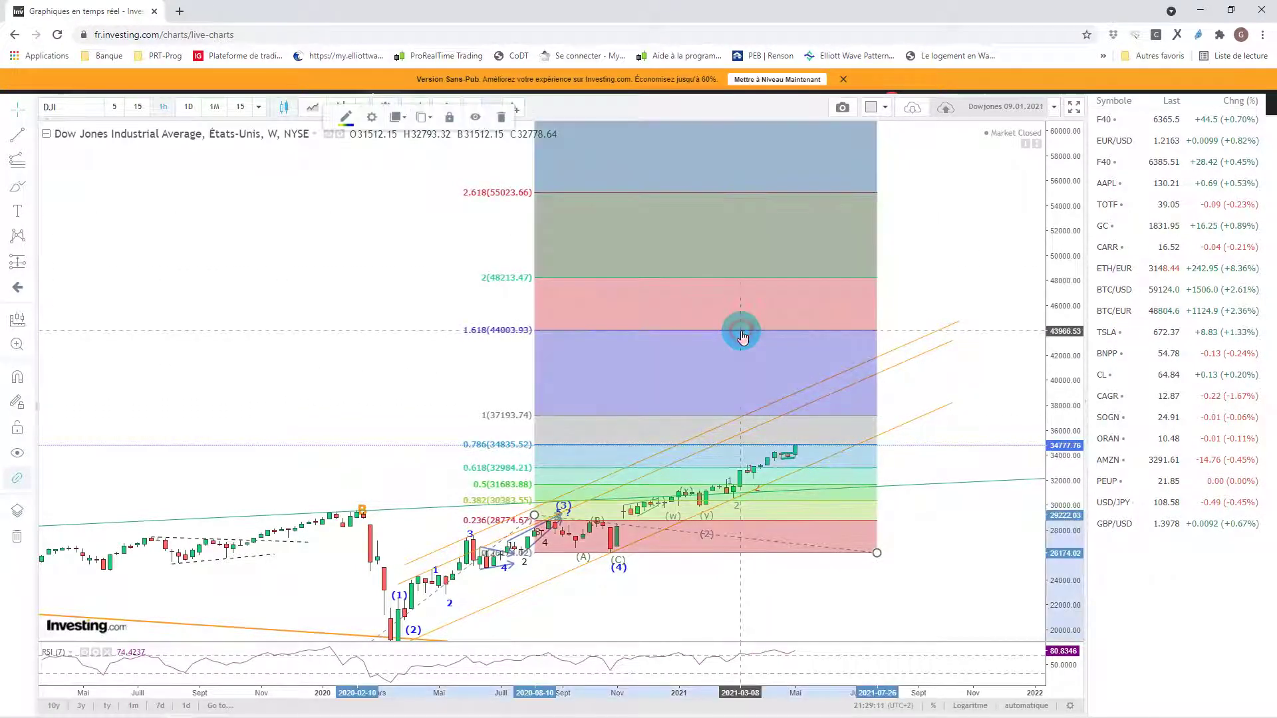
pyautogui.press('Delete')
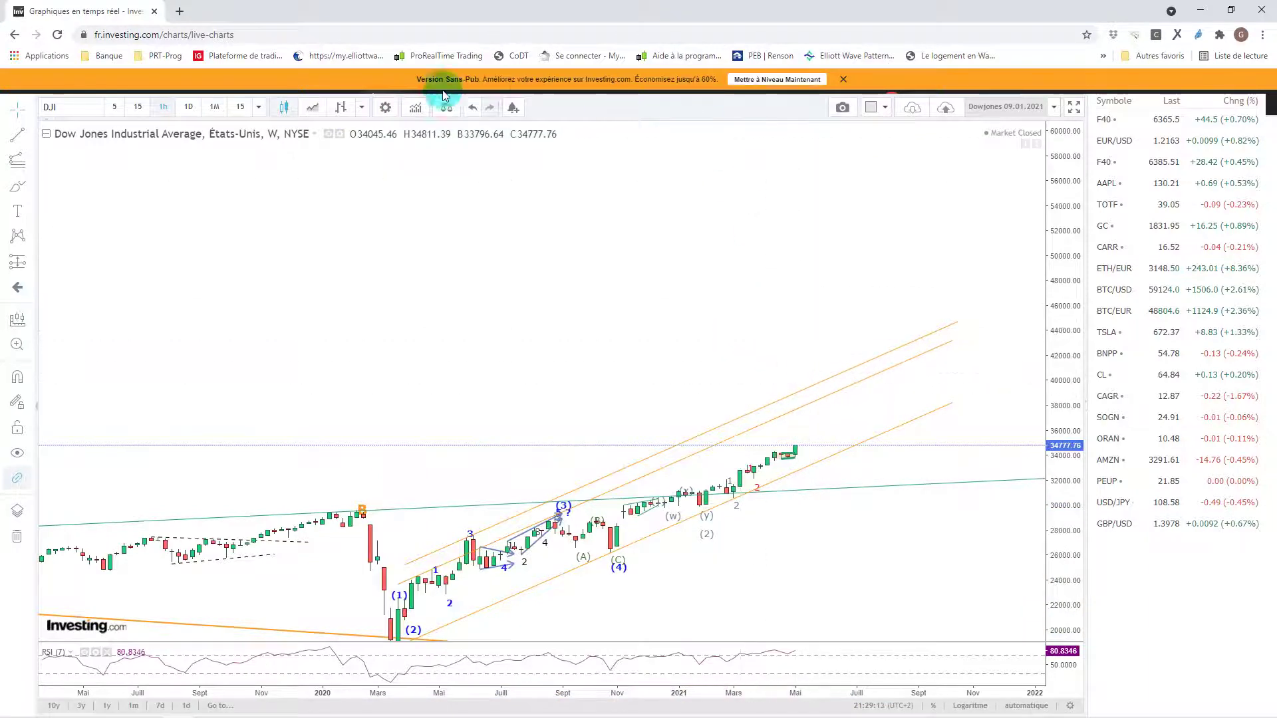
# Step: Switch to daily candles, frame November 2020 to May 2021, and select the orange consolidation box
pyautogui.click(187, 108)
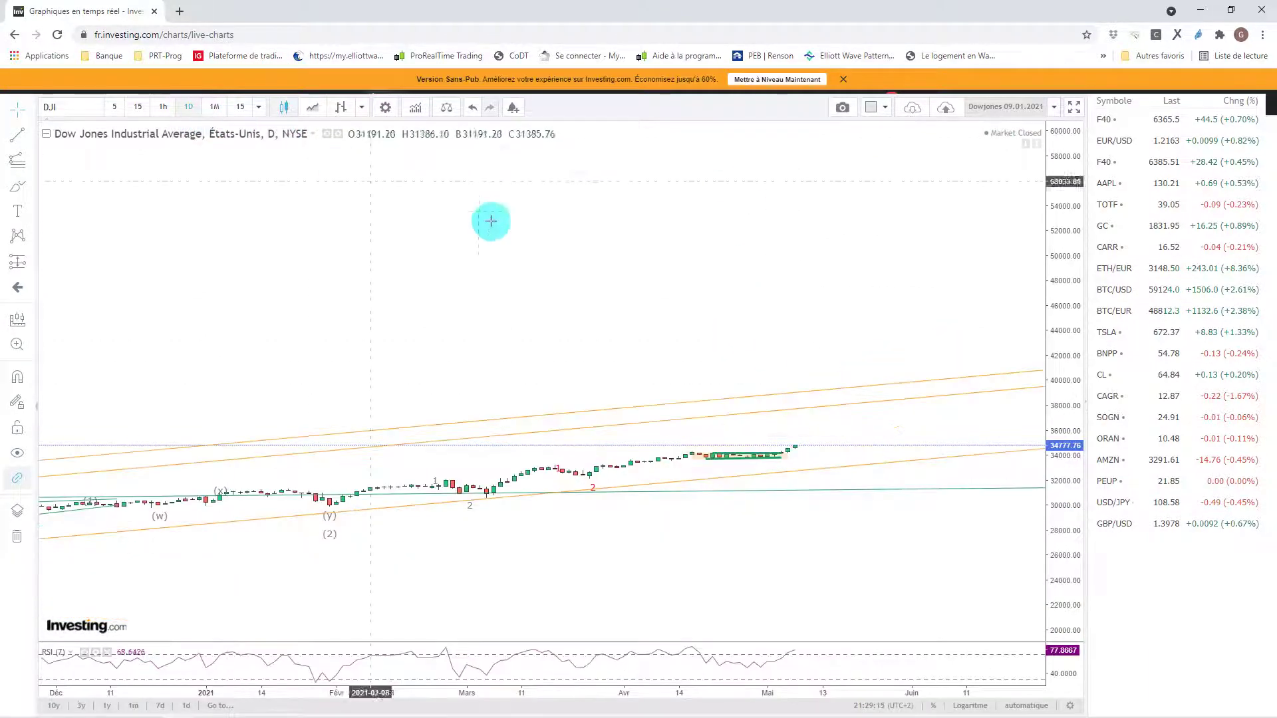
pyautogui.moveTo(1064, 386); pyautogui.dragTo(1068, 199)
pyautogui.moveTo(1063, 579); pyautogui.dragTo(1077, 209)
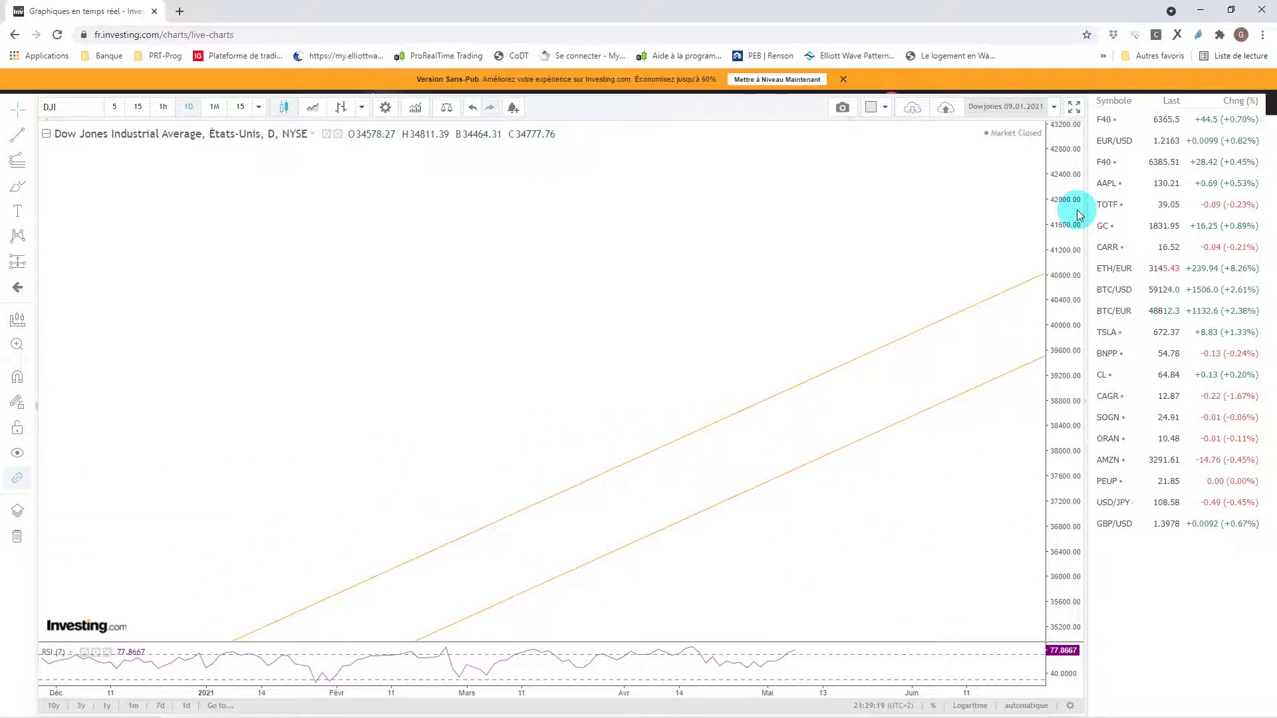
pyautogui.moveTo(951, 512); pyautogui.dragTo(932, 142)
pyautogui.moveTo(883, 325); pyautogui.dragTo(921, 182)
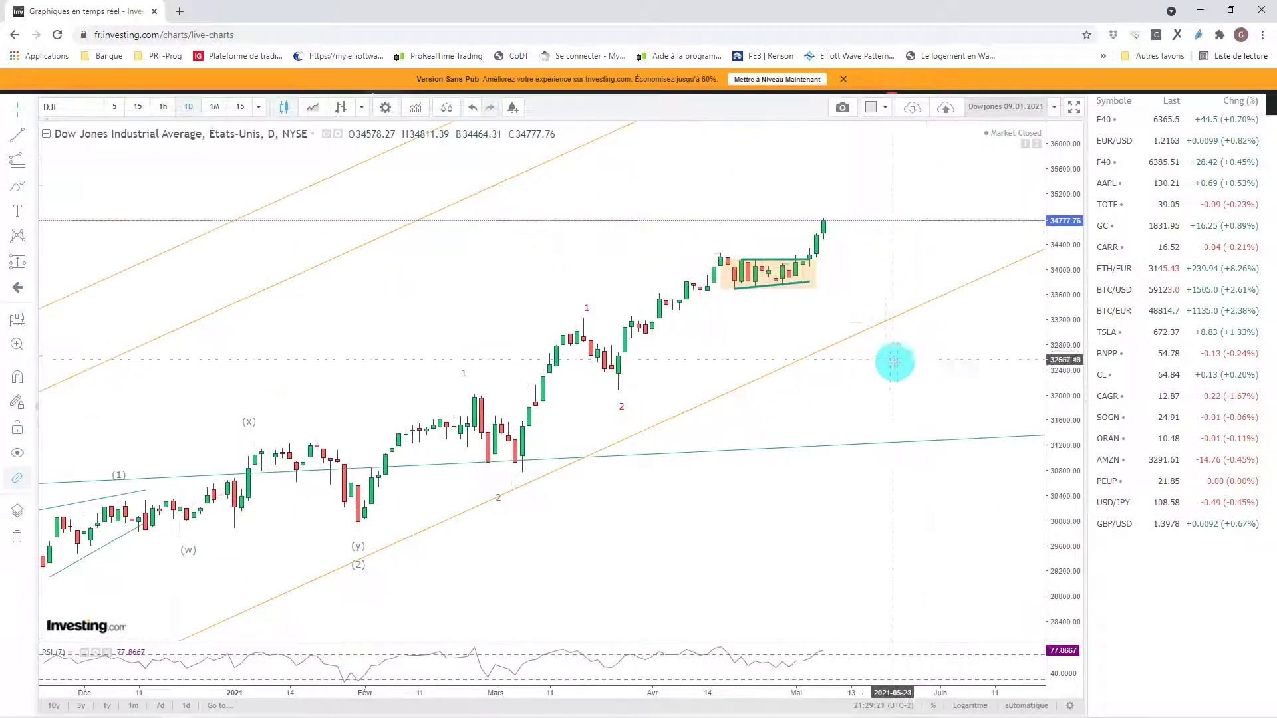
pyautogui.scroll(-3, 804, 533)
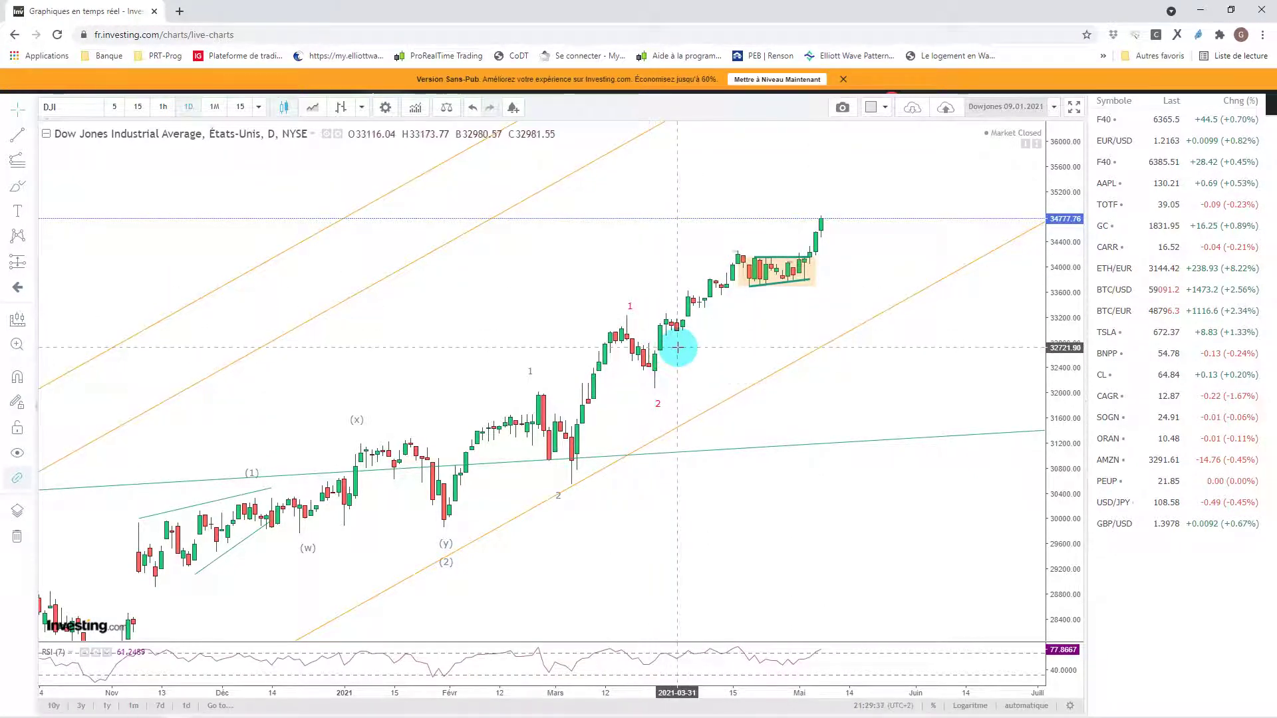
pyautogui.click(739, 258)
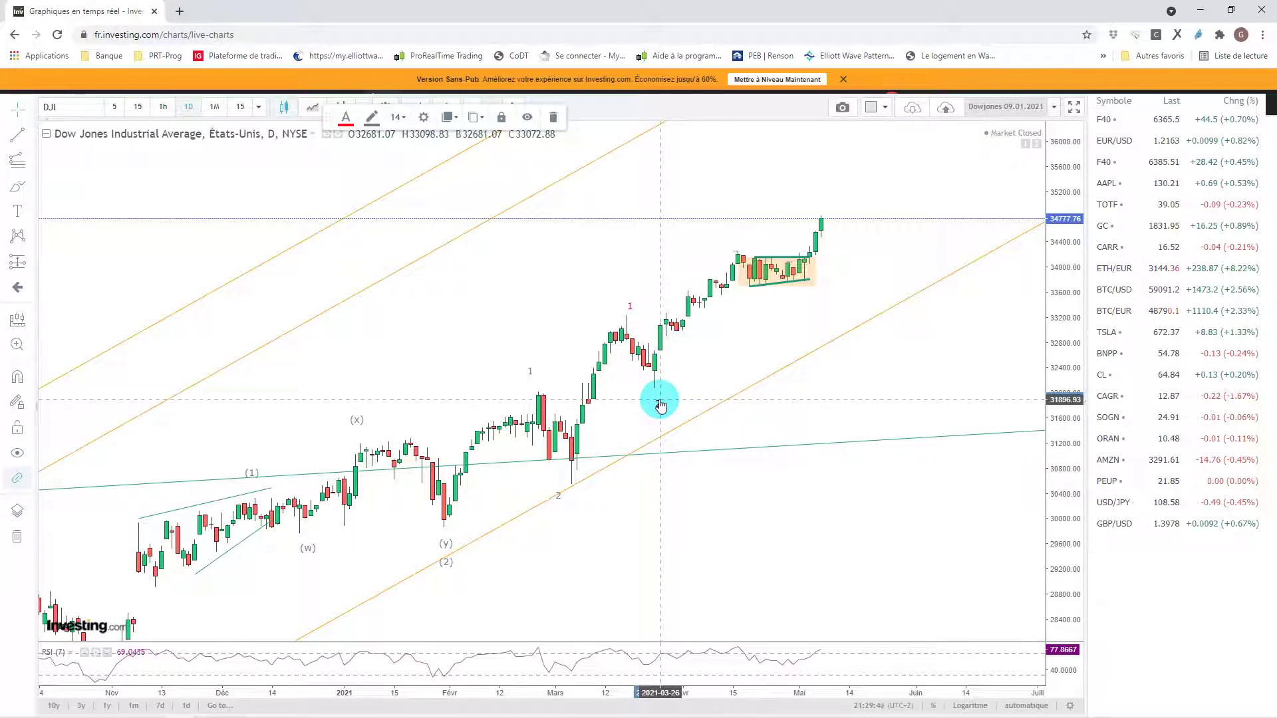
# Step: Change the new red wave label's text to 3 to mark the breakout
pyautogui.click(657, 377)
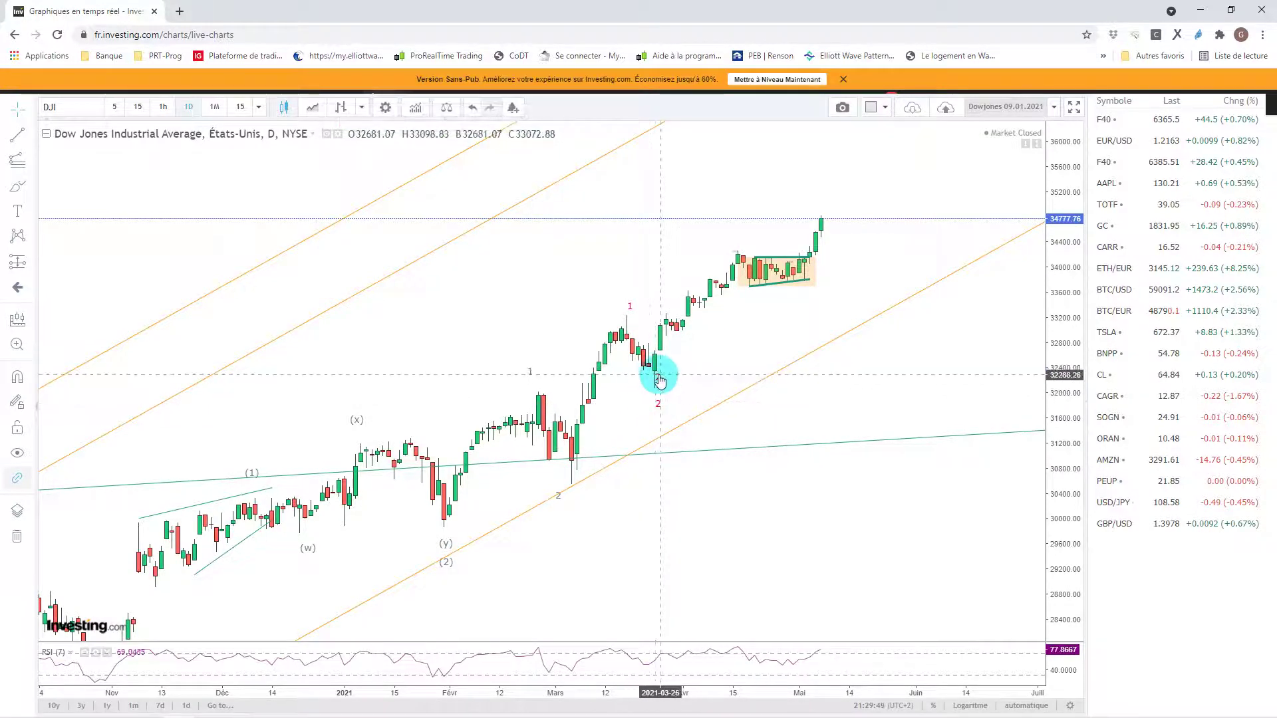
pyautogui.click(658, 380)
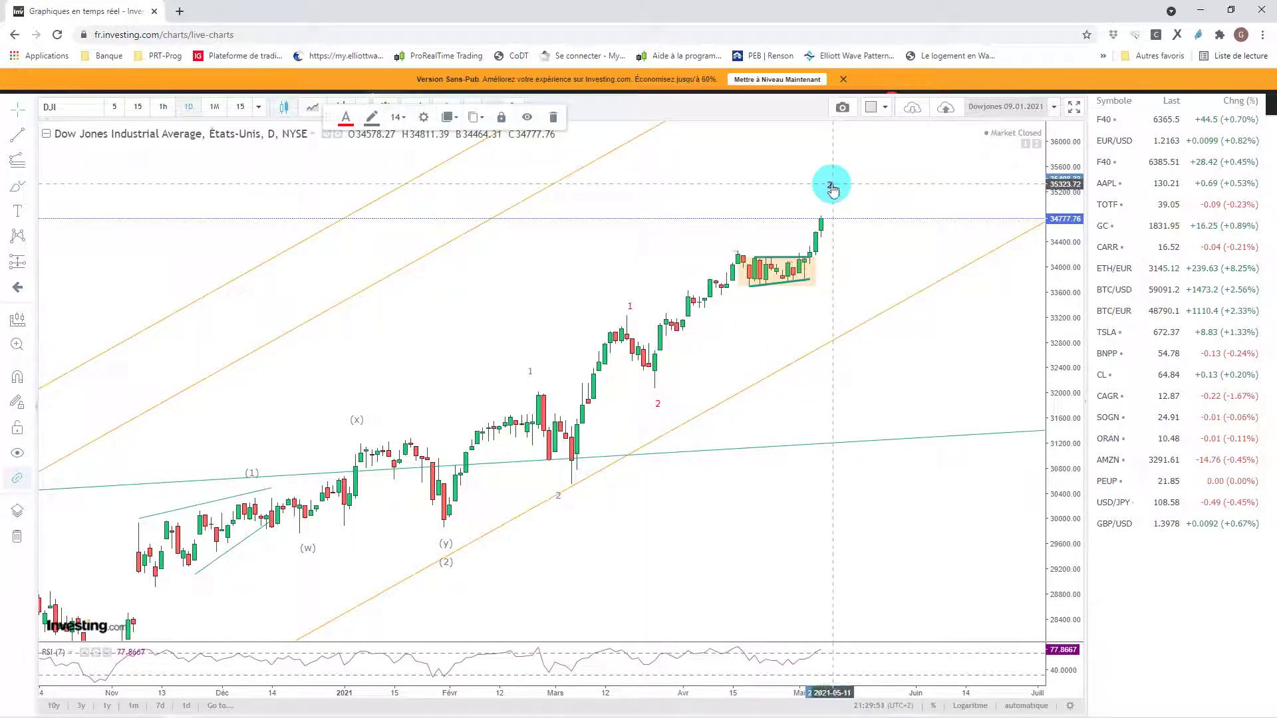
pyautogui.doubleClick(830, 186)
pyautogui.click(835, 280)
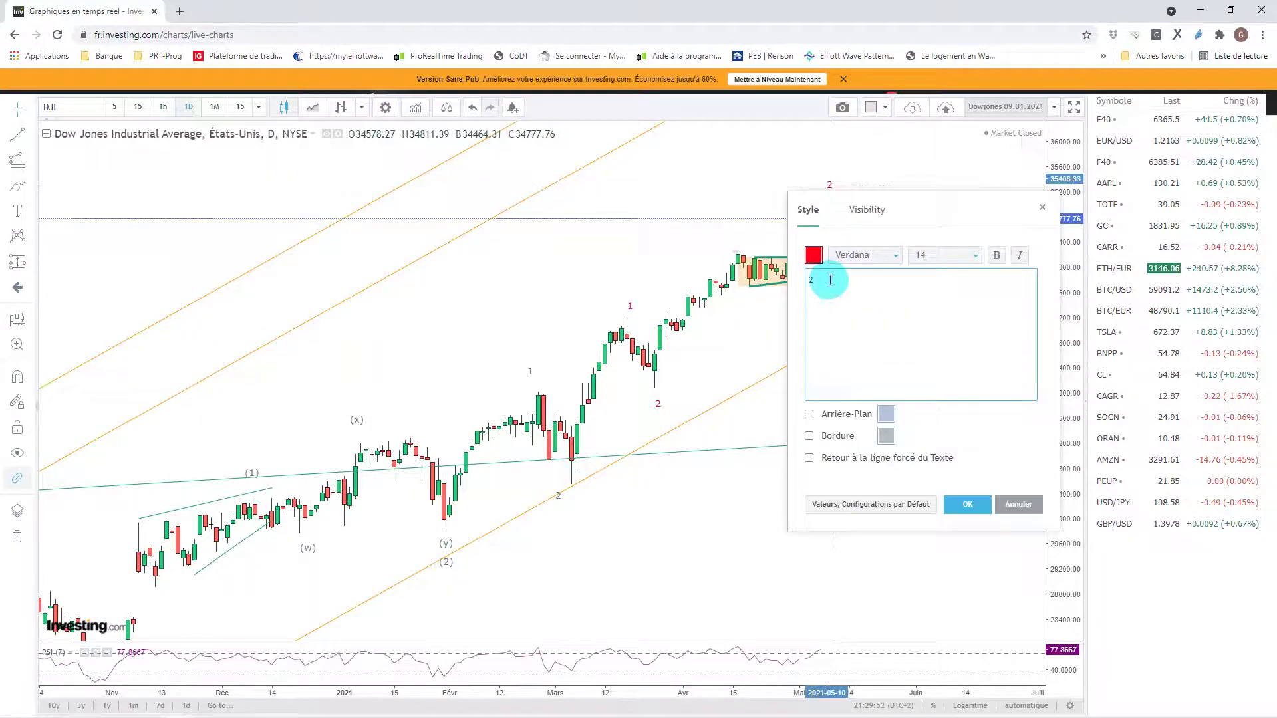
pyautogui.write('3')
pyautogui.click(967, 505)
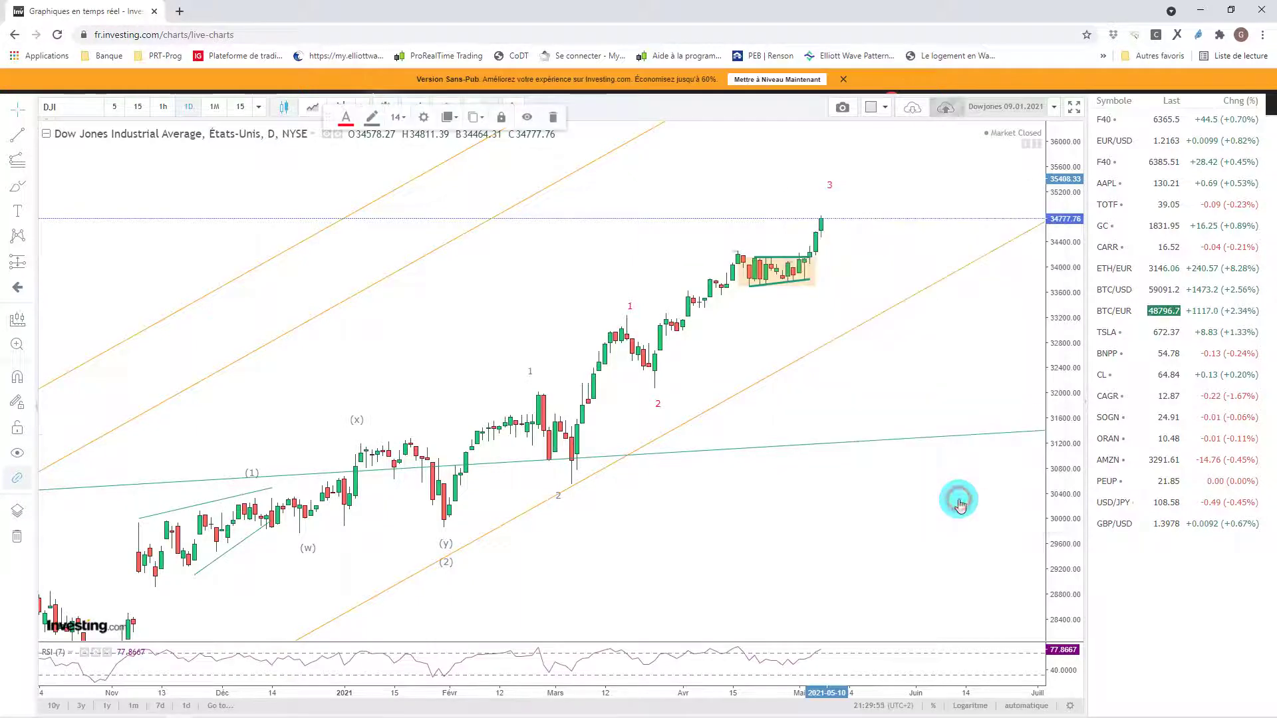
pyautogui.moveTo(707, 189); pyautogui.dragTo(642, 191)
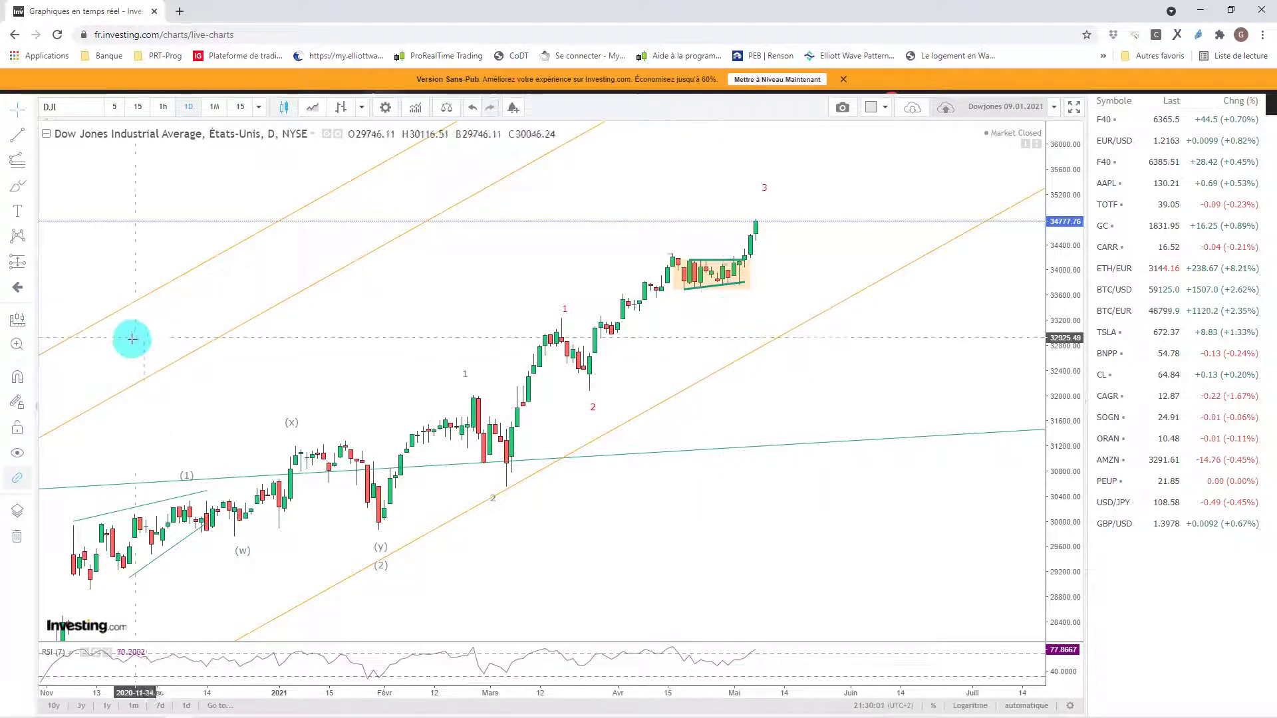
# Step: Draw a trend-based Fibonacci extension from the wave 2 low to the wave 1 high
pyautogui.click(33, 164)
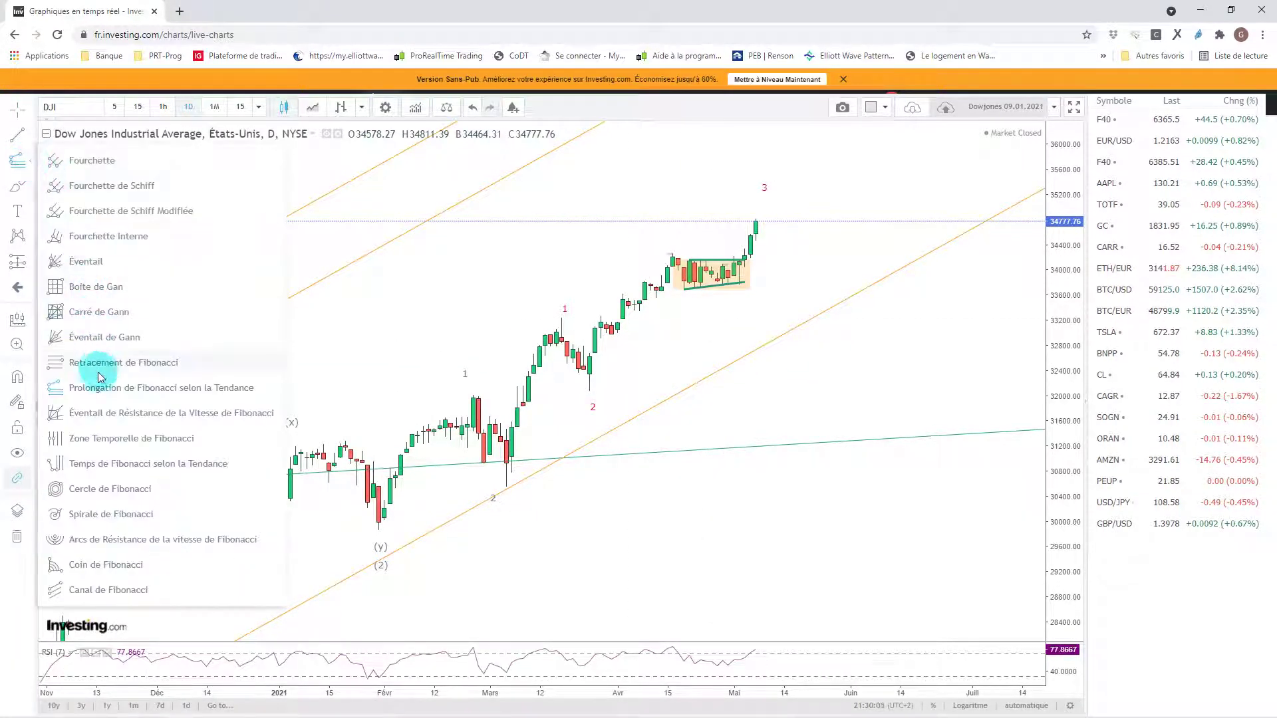
pyautogui.click(97, 398)
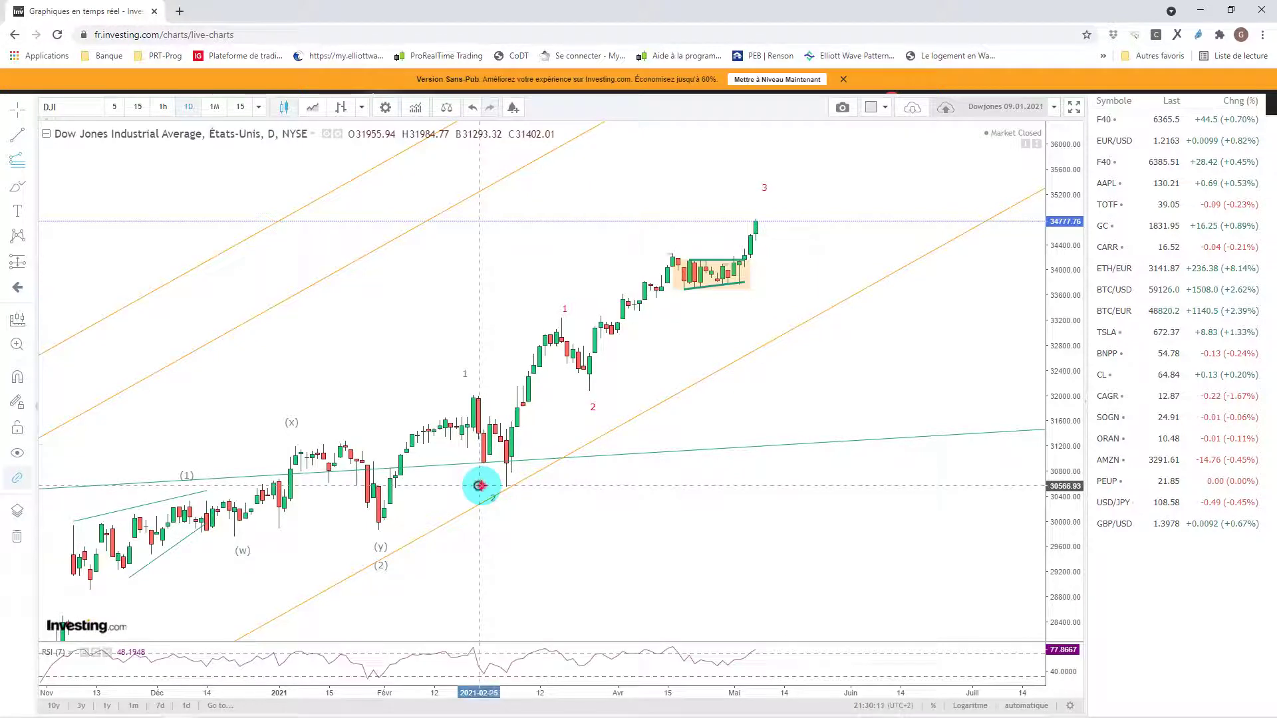
pyautogui.moveTo(479, 485)
pyautogui.mouseDown()
pyautogui.moveTo(546, 328)
pyautogui.moveTo(572, 320)
pyautogui.mouseUp()
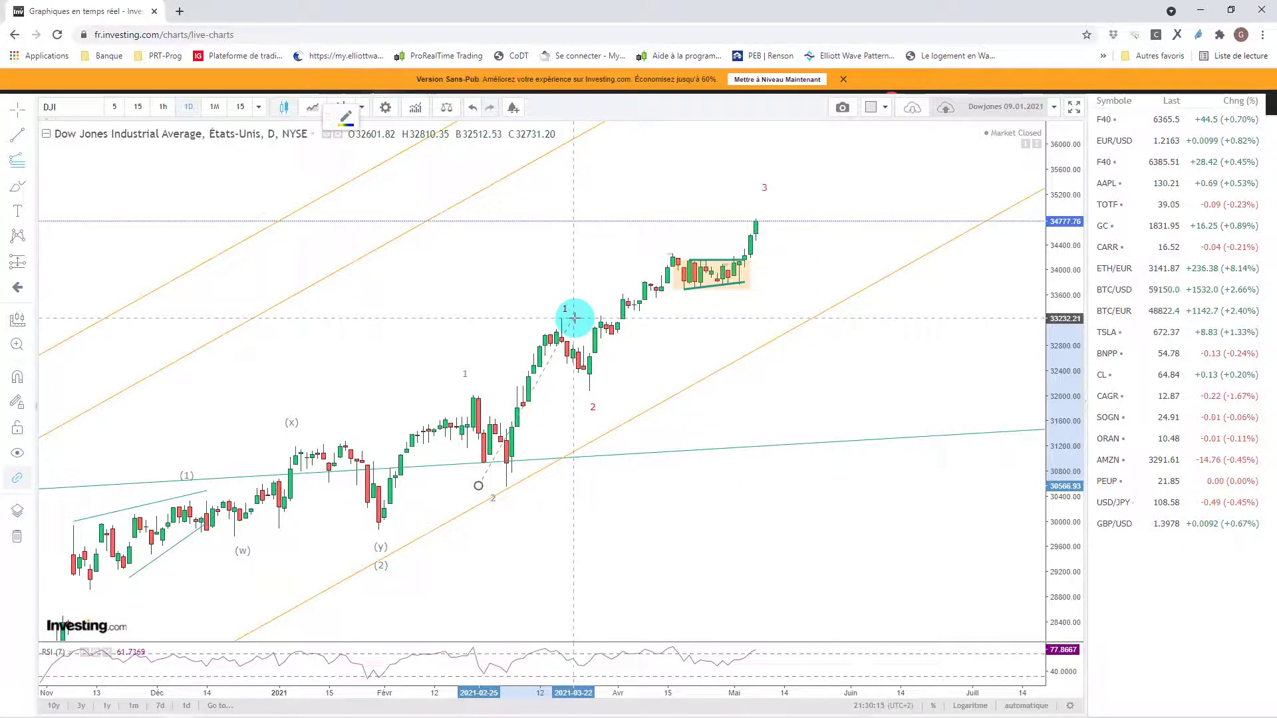
pyautogui.moveTo(574, 319)
pyautogui.mouseDown()
pyautogui.moveTo(812, 385)
pyautogui.moveTo(978, 391)
pyautogui.mouseUp()
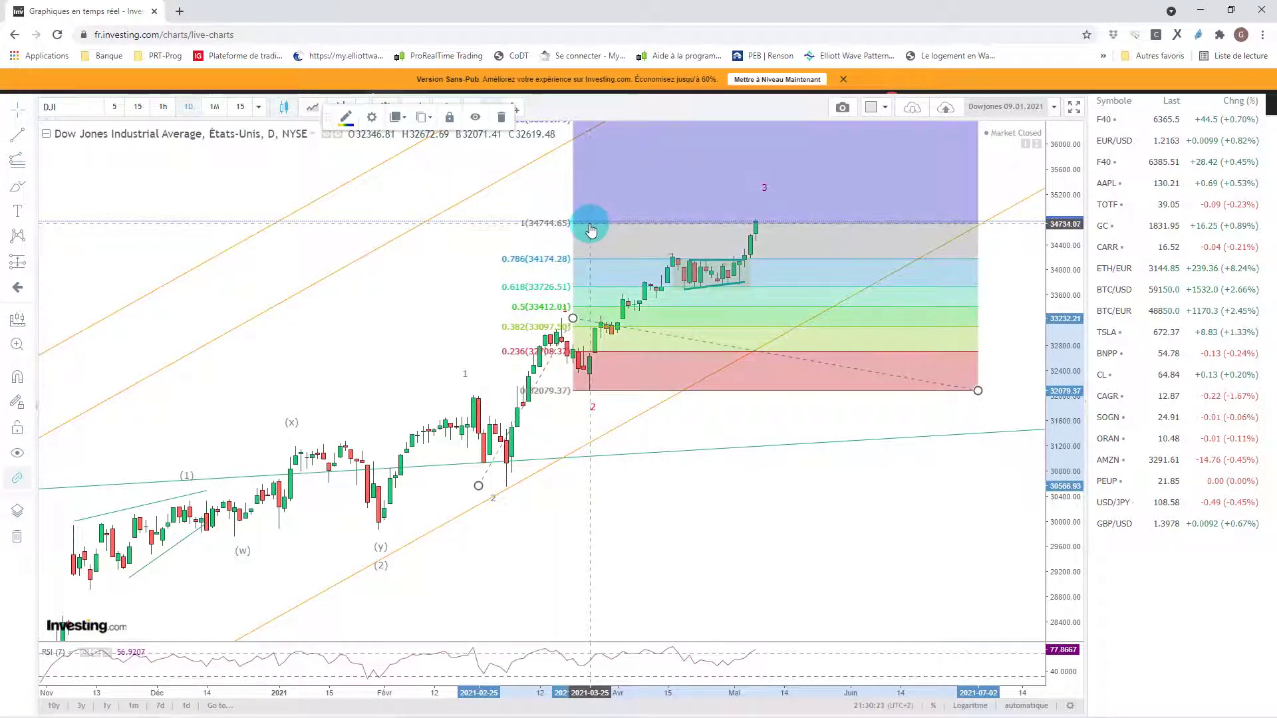
# Step: Add the 1.272 (35469.60) and 1.382 (35762.78) levels to the Fibonacci extension
pyautogui.doubleClick(831, 229)
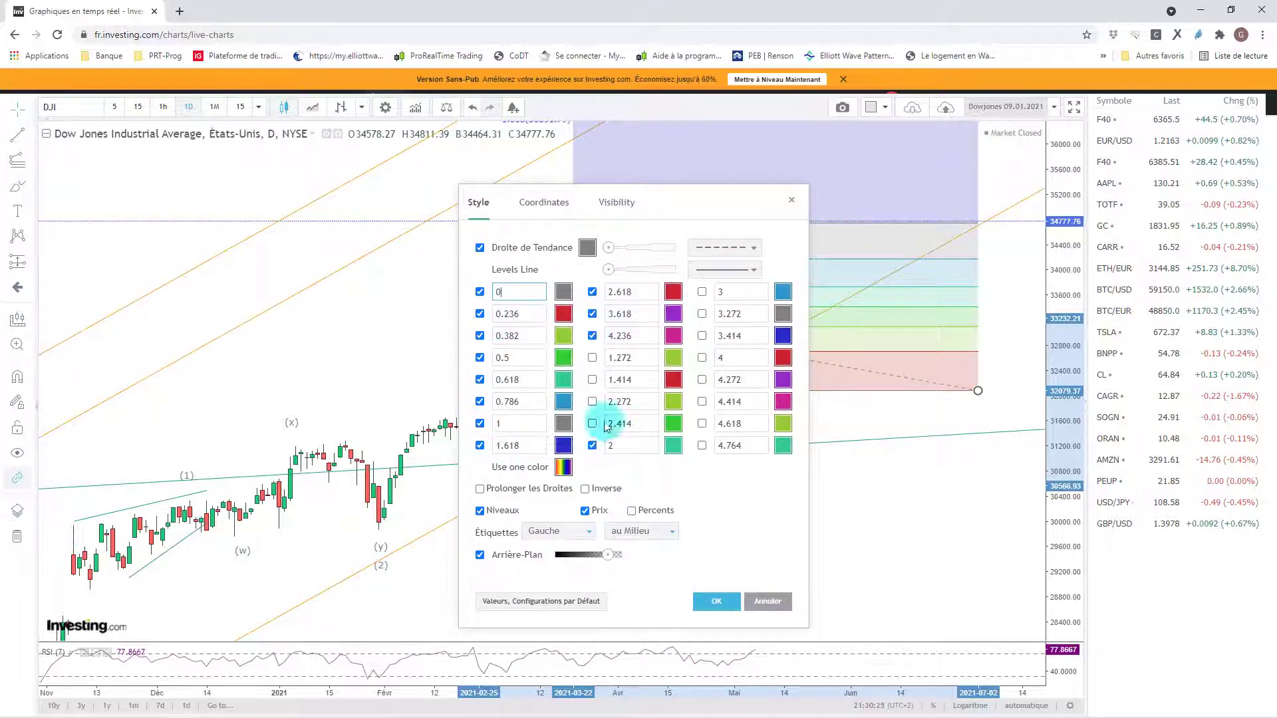
pyautogui.click(592, 359)
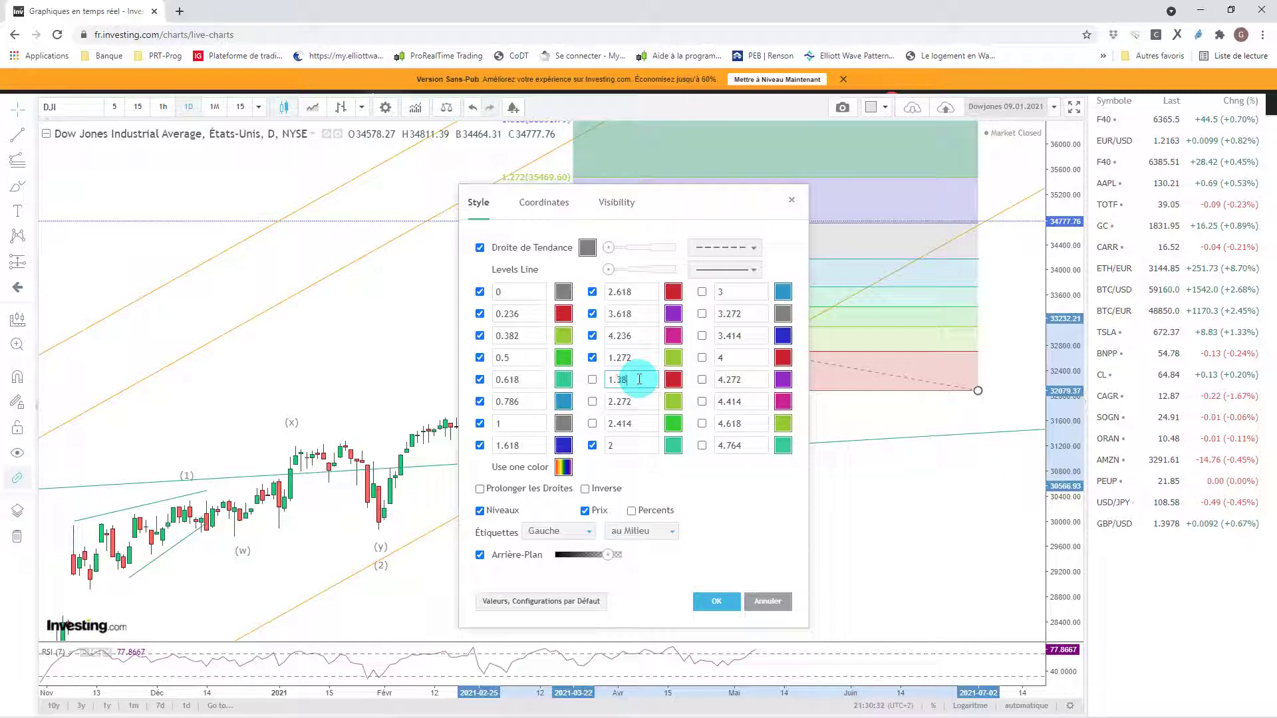
pyautogui.press('Return')
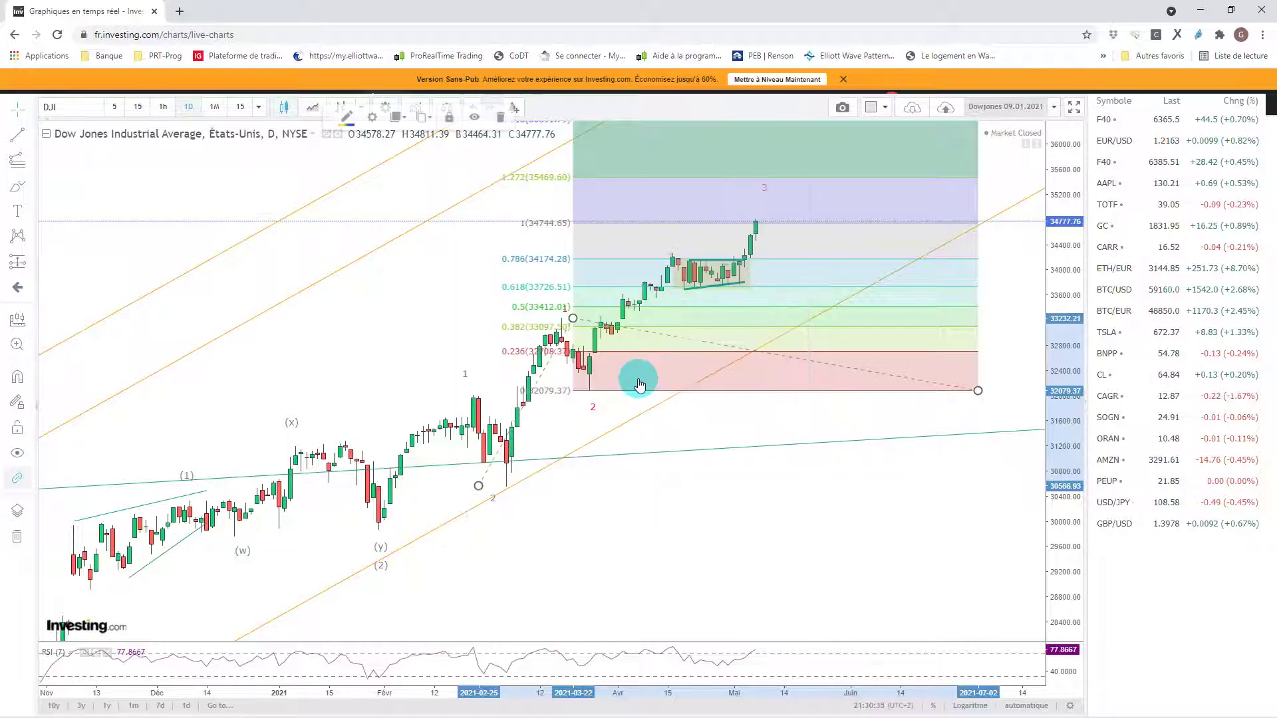
pyautogui.doubleClick(794, 222)
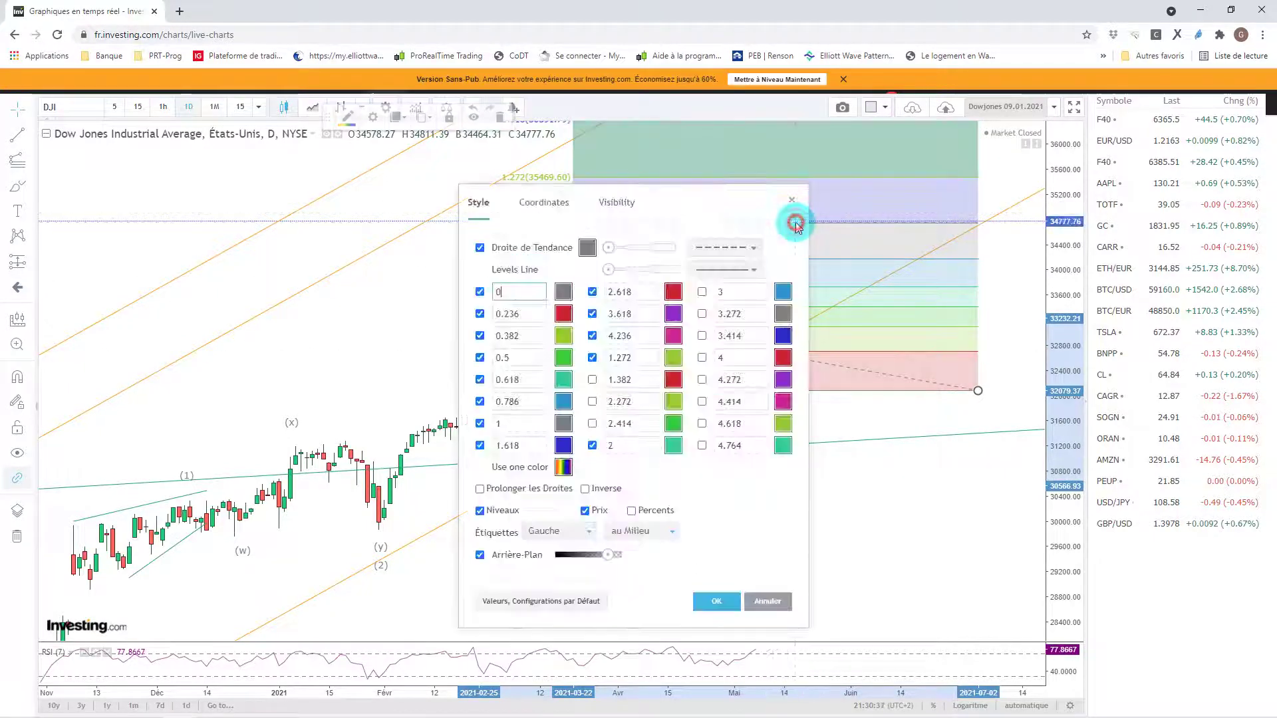
pyautogui.click(592, 379)
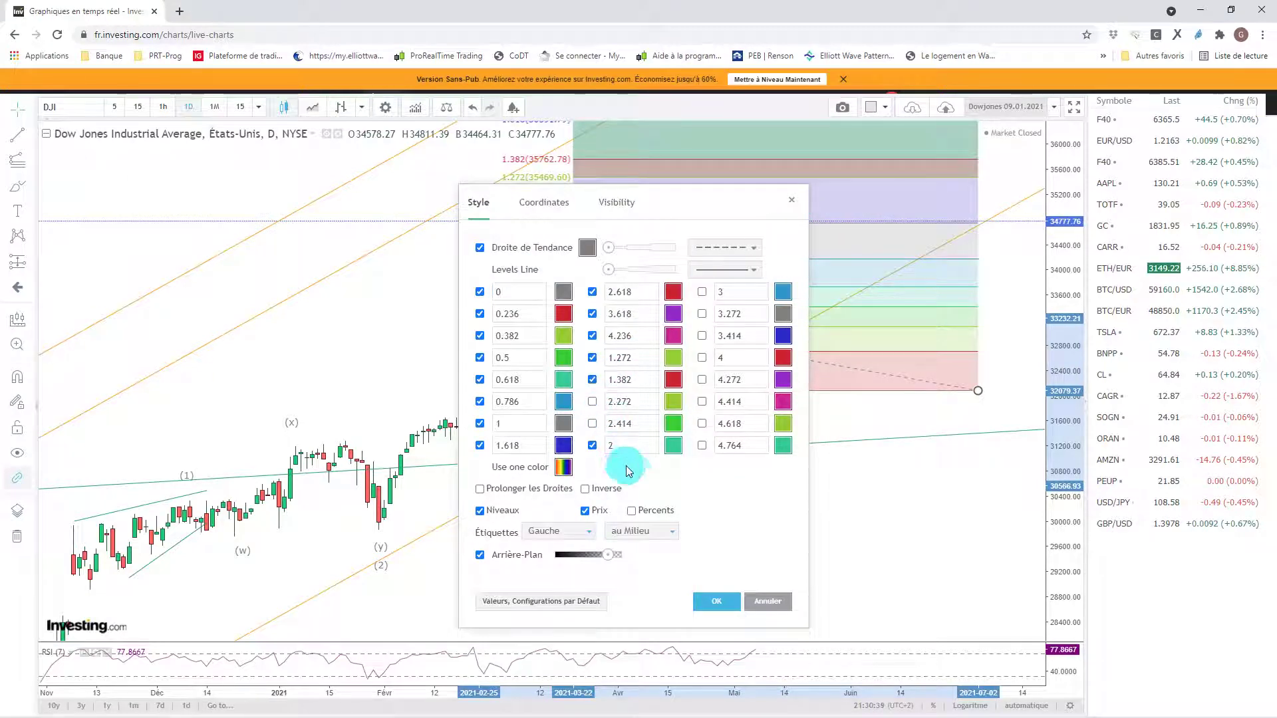
pyautogui.click(715, 601)
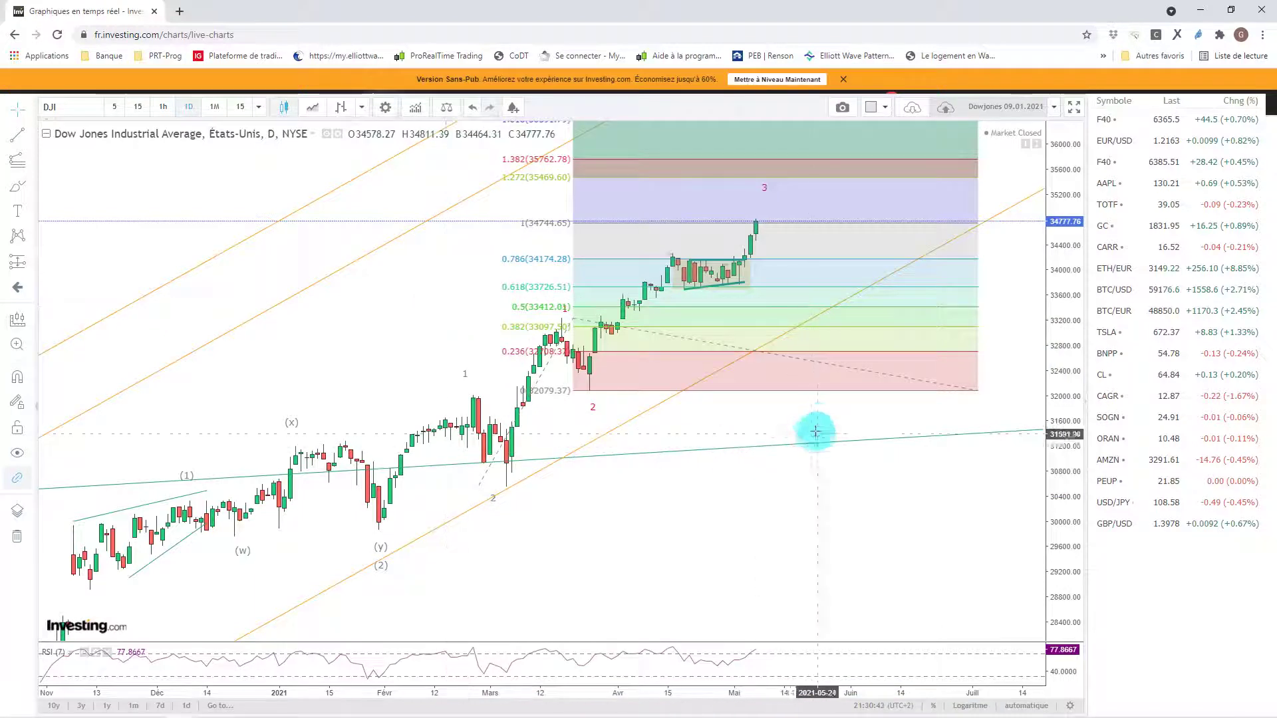
# Step: Pan and zoom to bring the upper Fibonacci levels into view and check the dashed wave drawing
pyautogui.moveTo(812, 422); pyautogui.dragTo(784, 533)
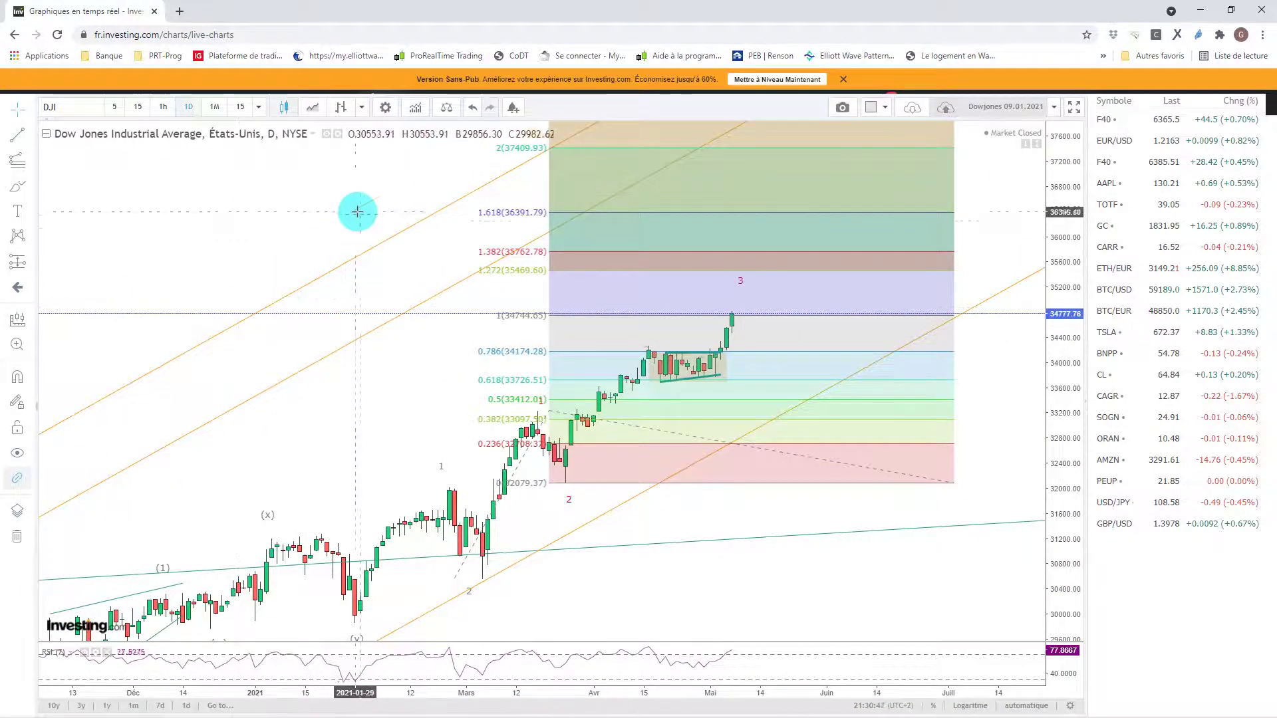
pyautogui.moveTo(357, 208); pyautogui.dragTo(294, 264)
pyautogui.scroll(-2, 672, 536)
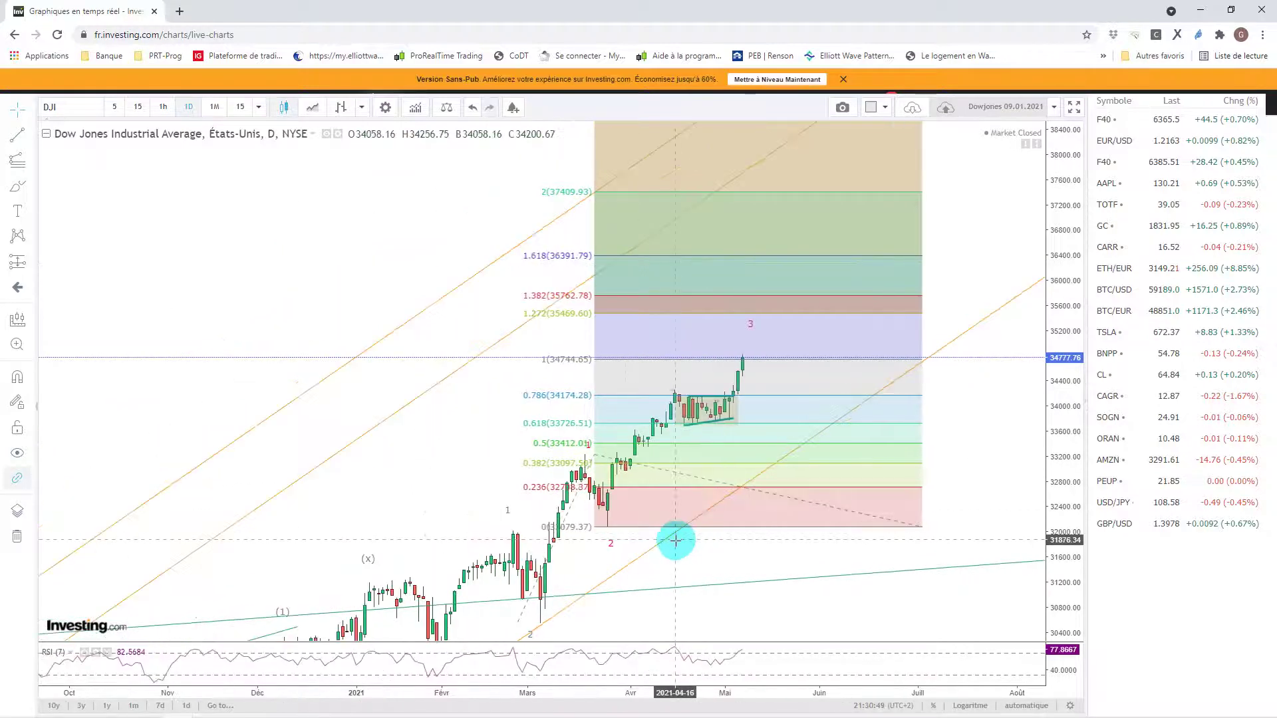
pyautogui.moveTo(689, 542); pyautogui.dragTo(676, 510)
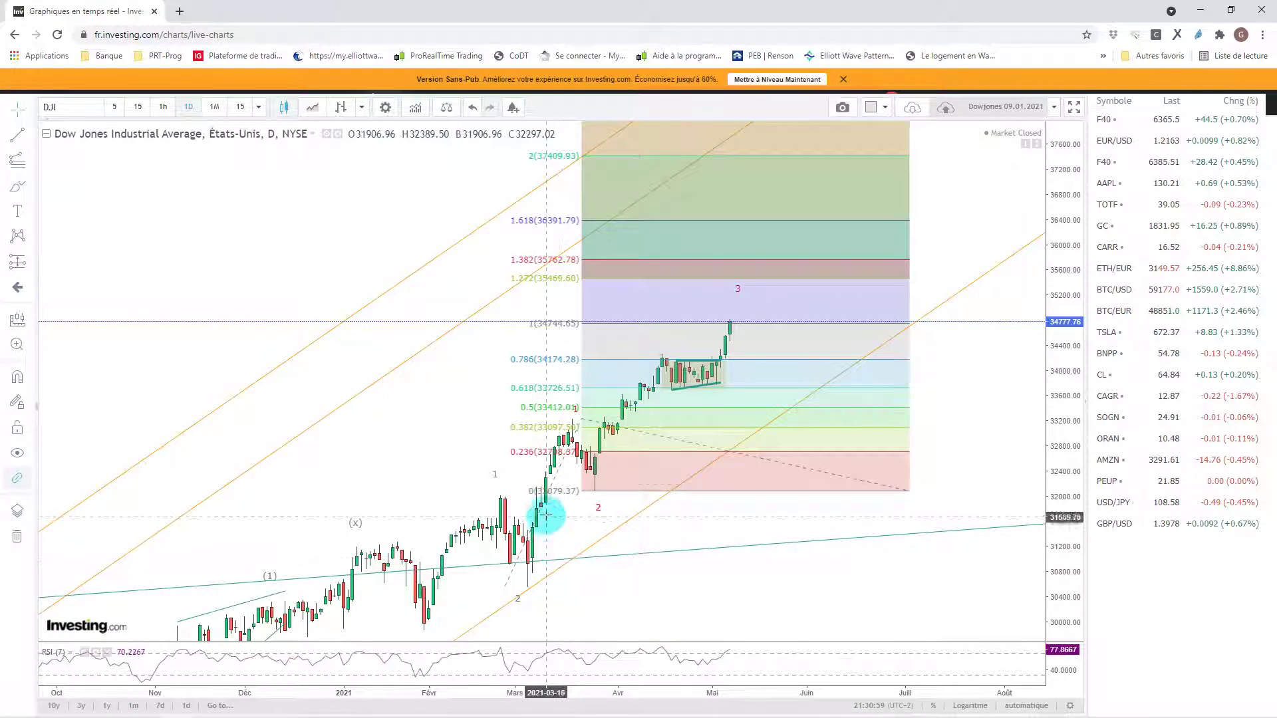
pyautogui.click(626, 458)
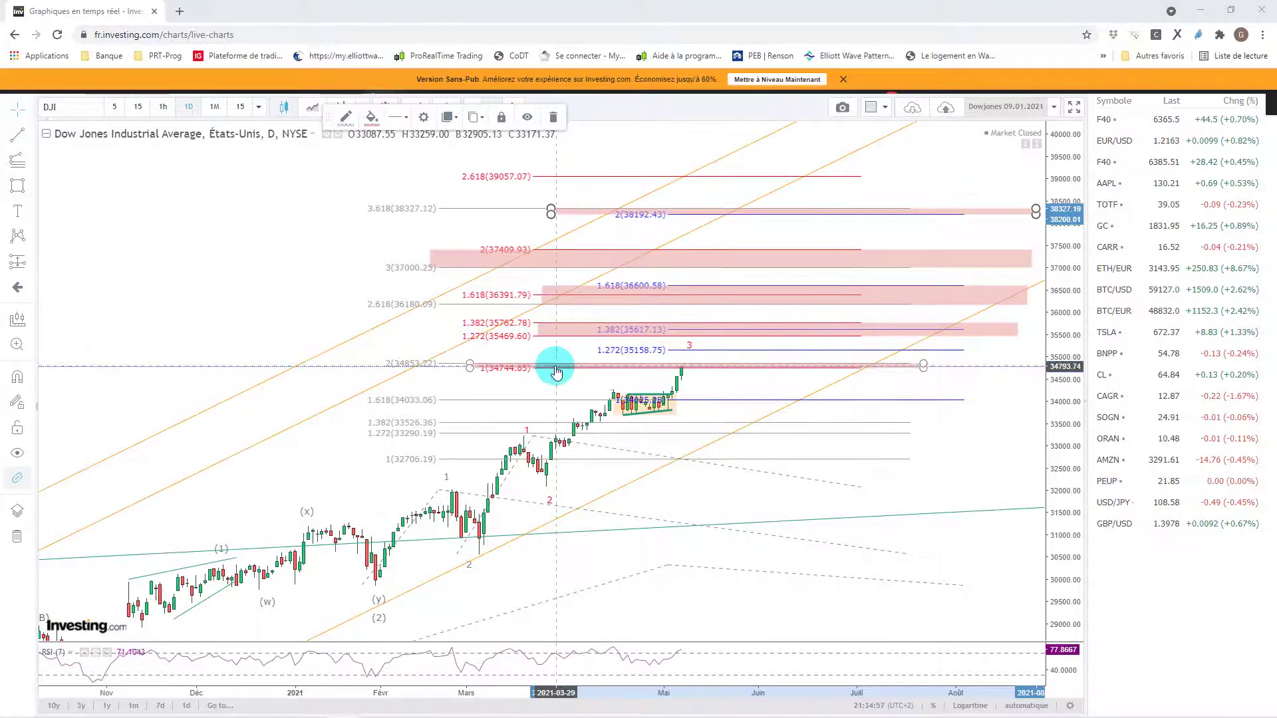
pyautogui.click(481, 506)
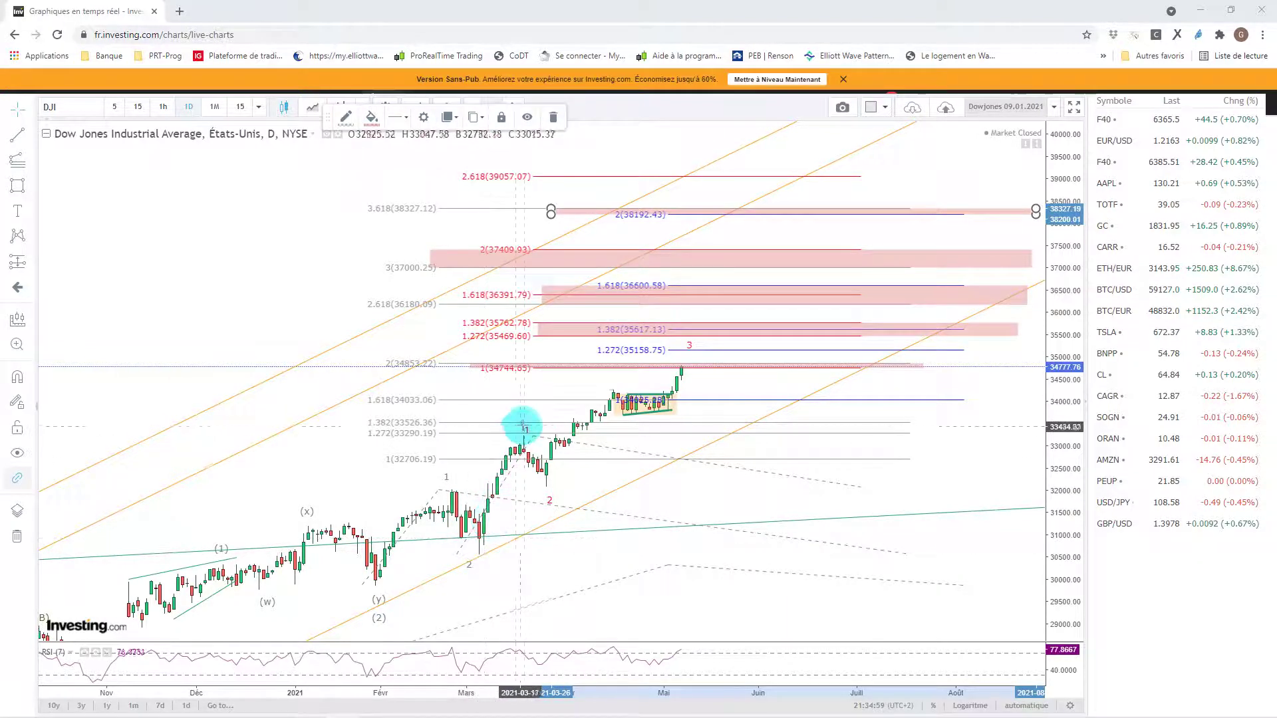
pyautogui.click(547, 490)
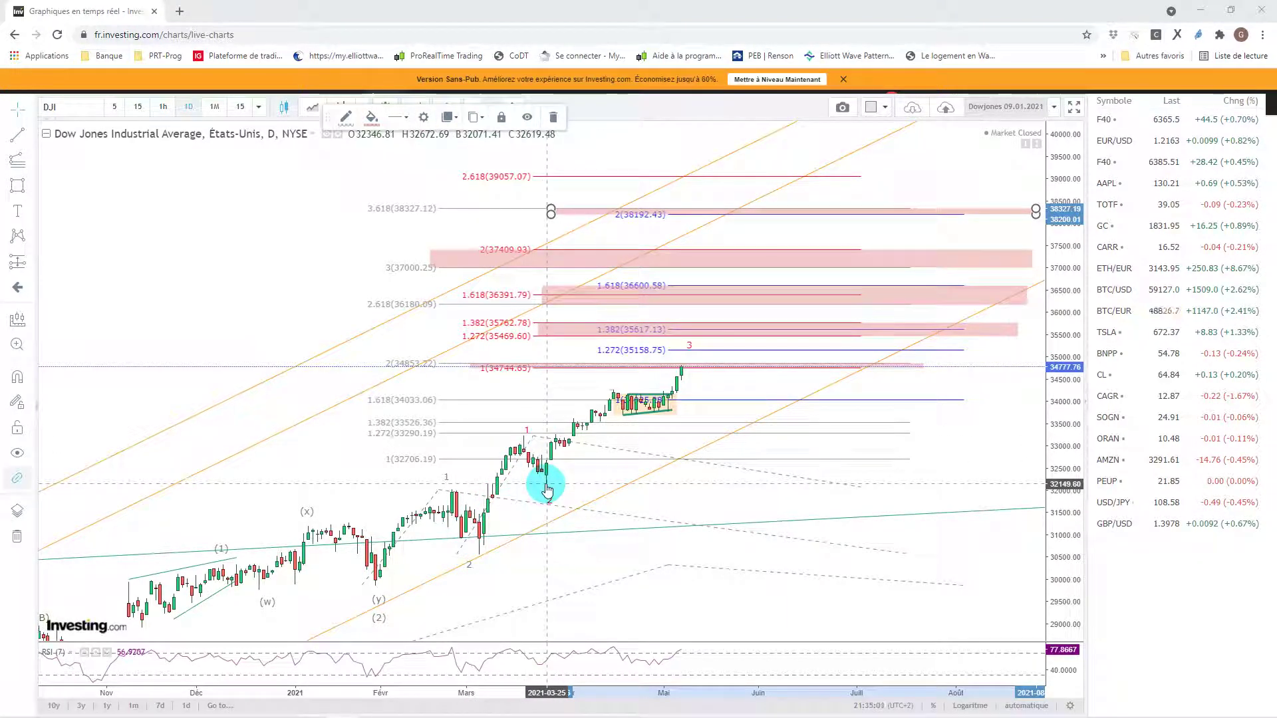
pyautogui.click(471, 492)
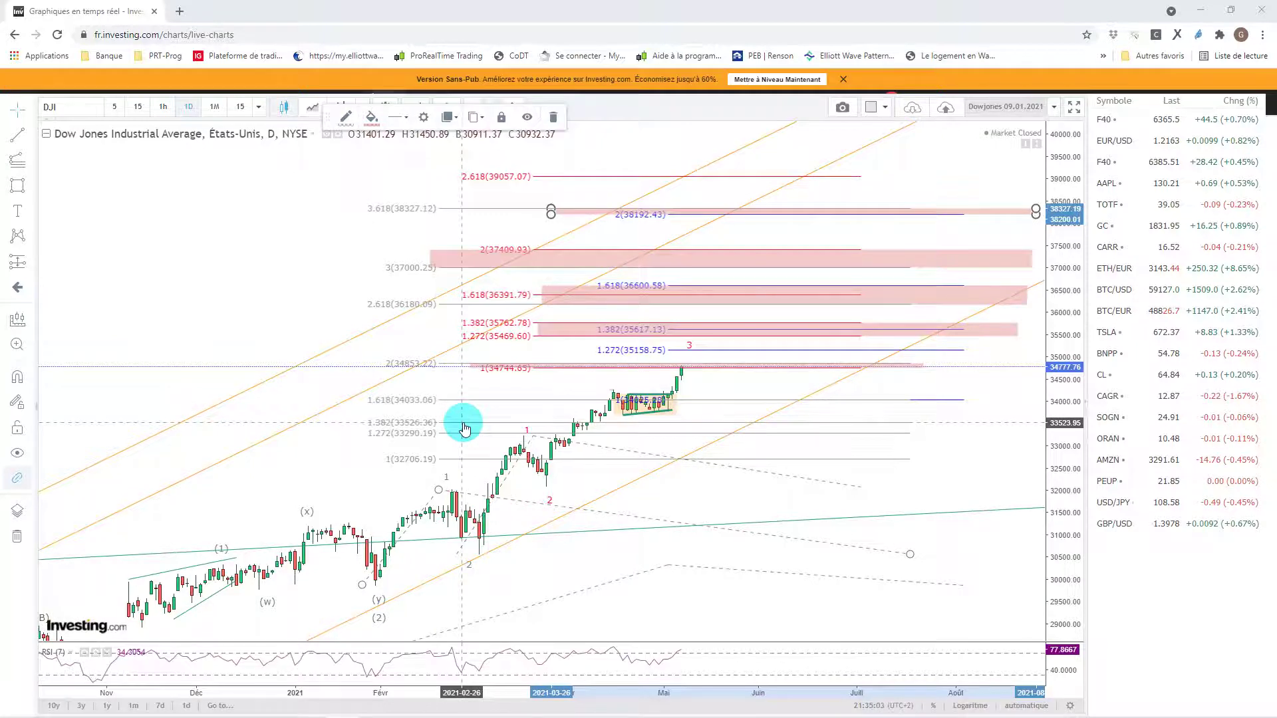
pyautogui.click(367, 585)
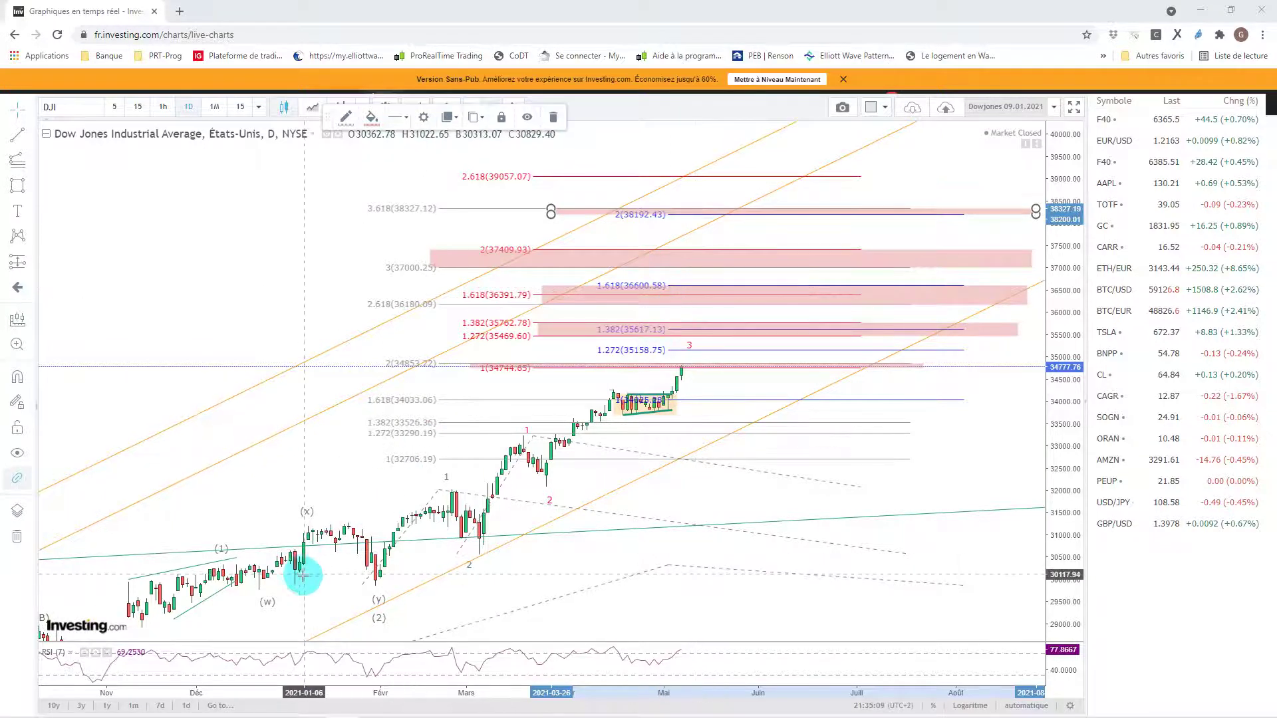
# Step: Pan to the higher levels and select the 1, 1.272 and 2 lines and the pink 1.382 band
pyautogui.moveTo(479, 599); pyautogui.dragTo(522, 422)
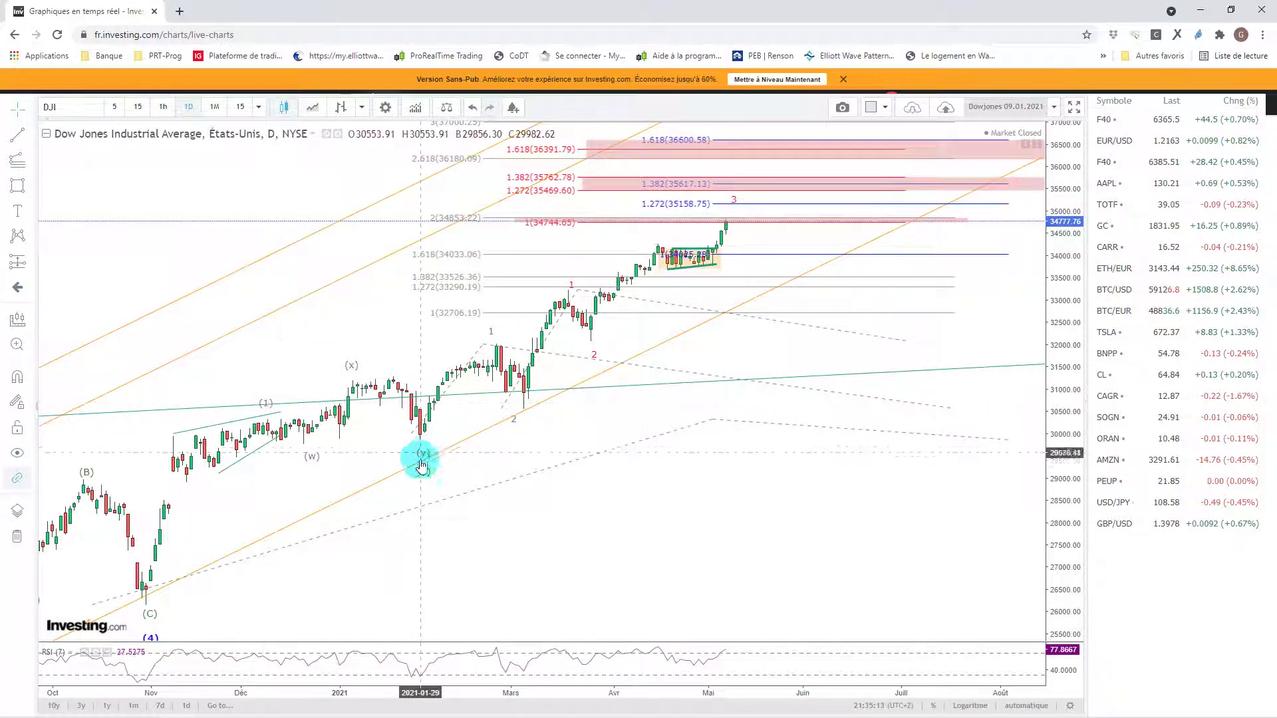
pyautogui.moveTo(647, 408); pyautogui.dragTo(586, 567)
pyautogui.click(533, 347)
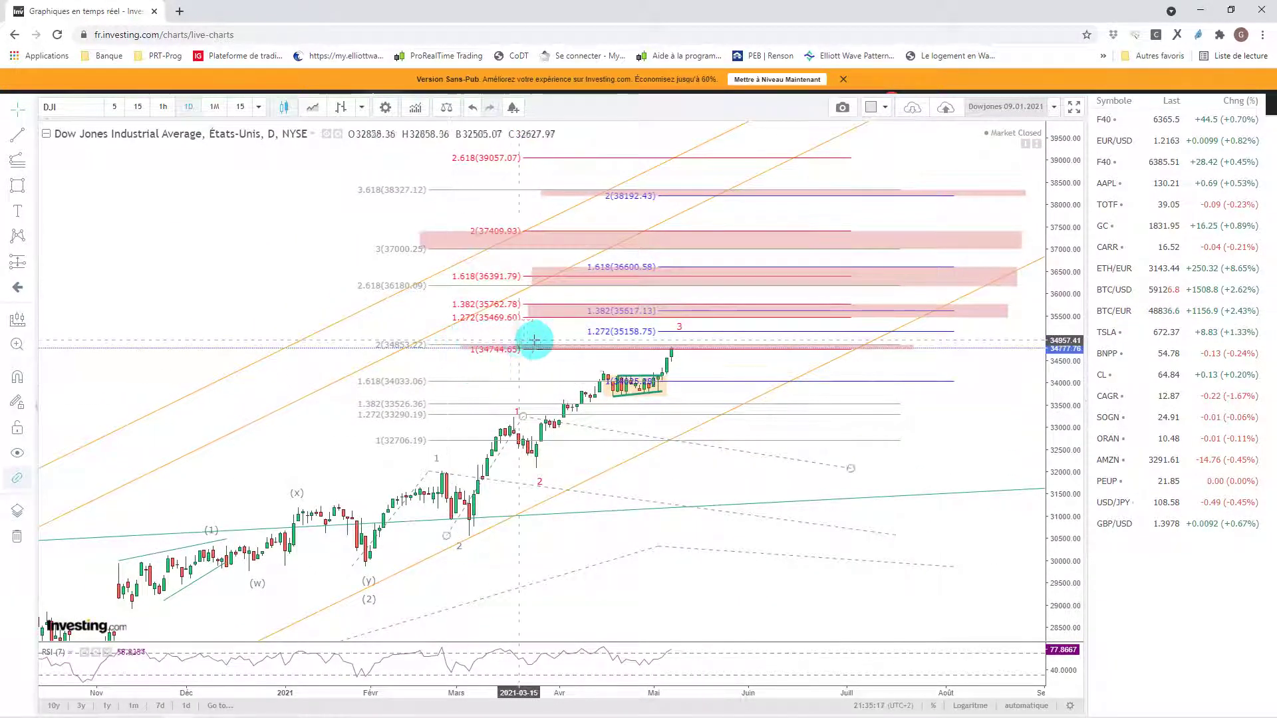
pyautogui.click(762, 332)
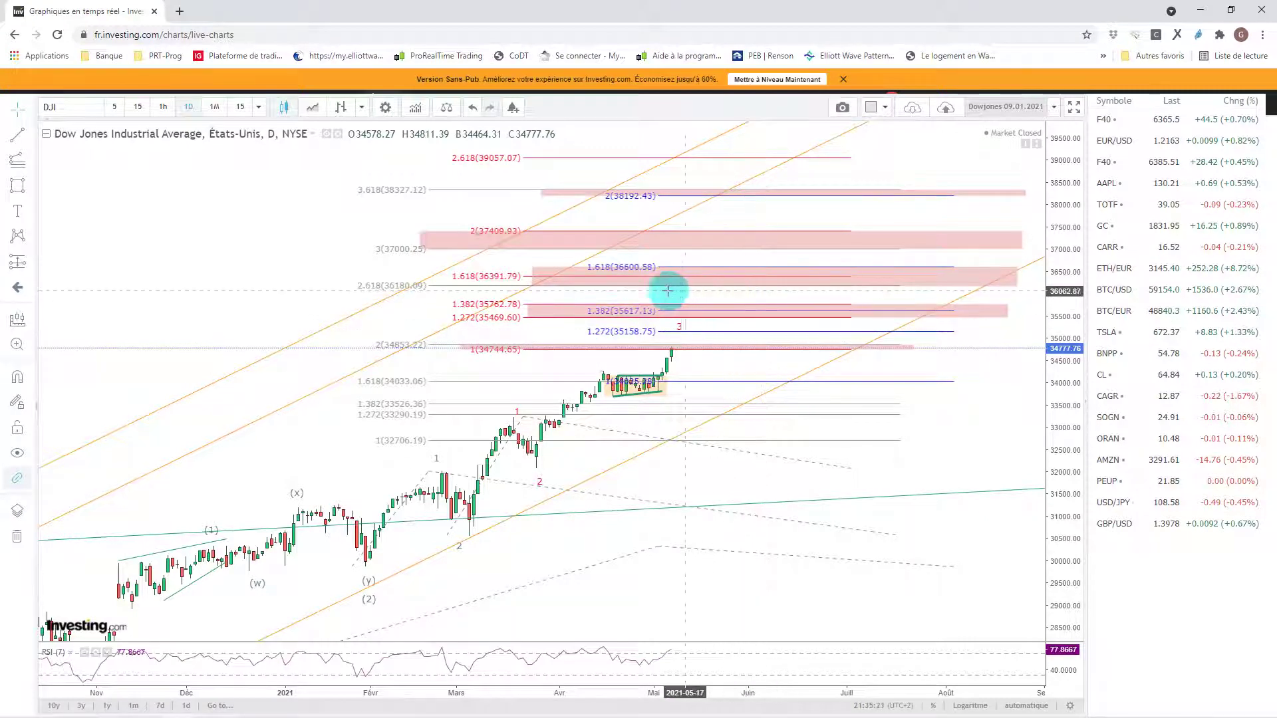
pyautogui.click(543, 347)
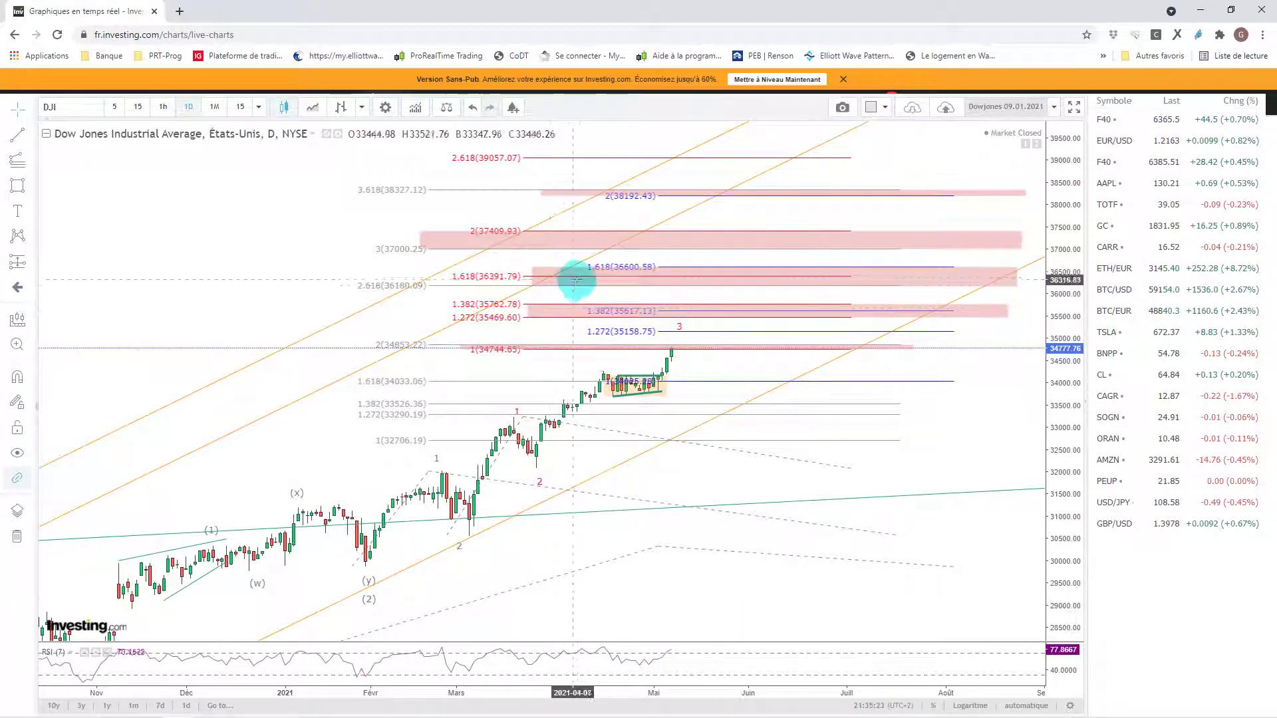
pyautogui.click(580, 217)
pyautogui.click(586, 193)
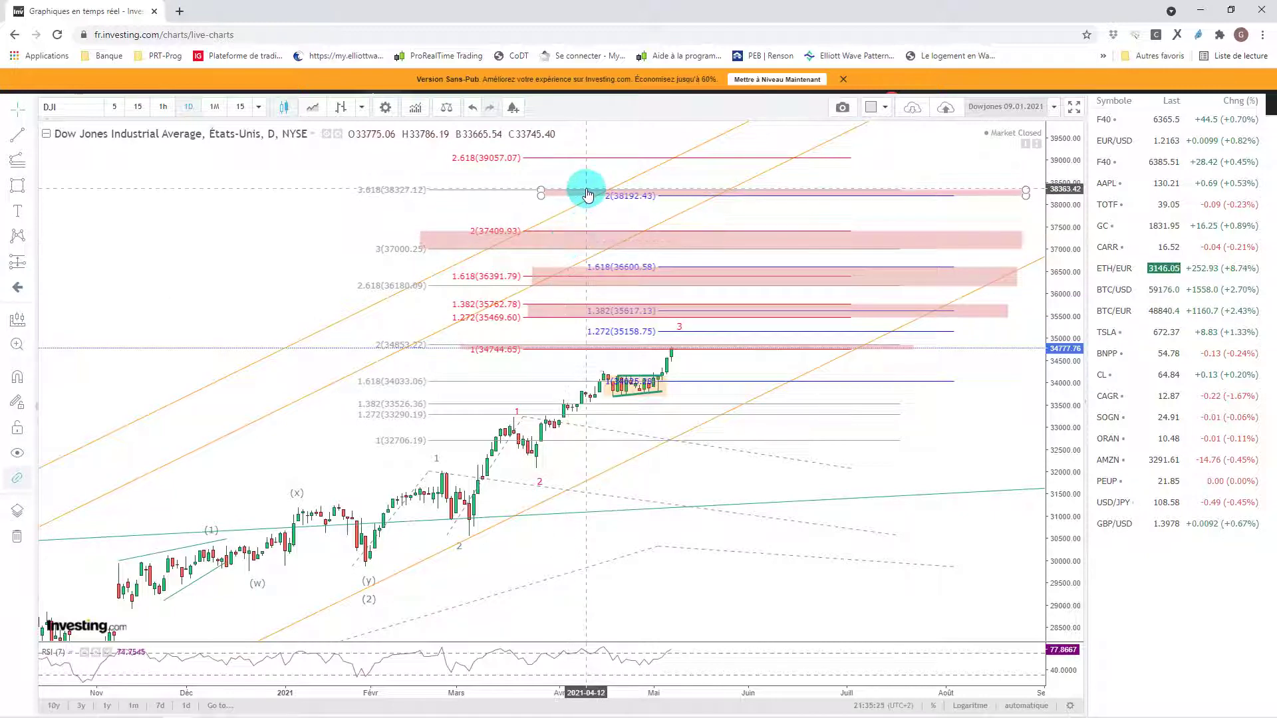
pyautogui.click(730, 315)
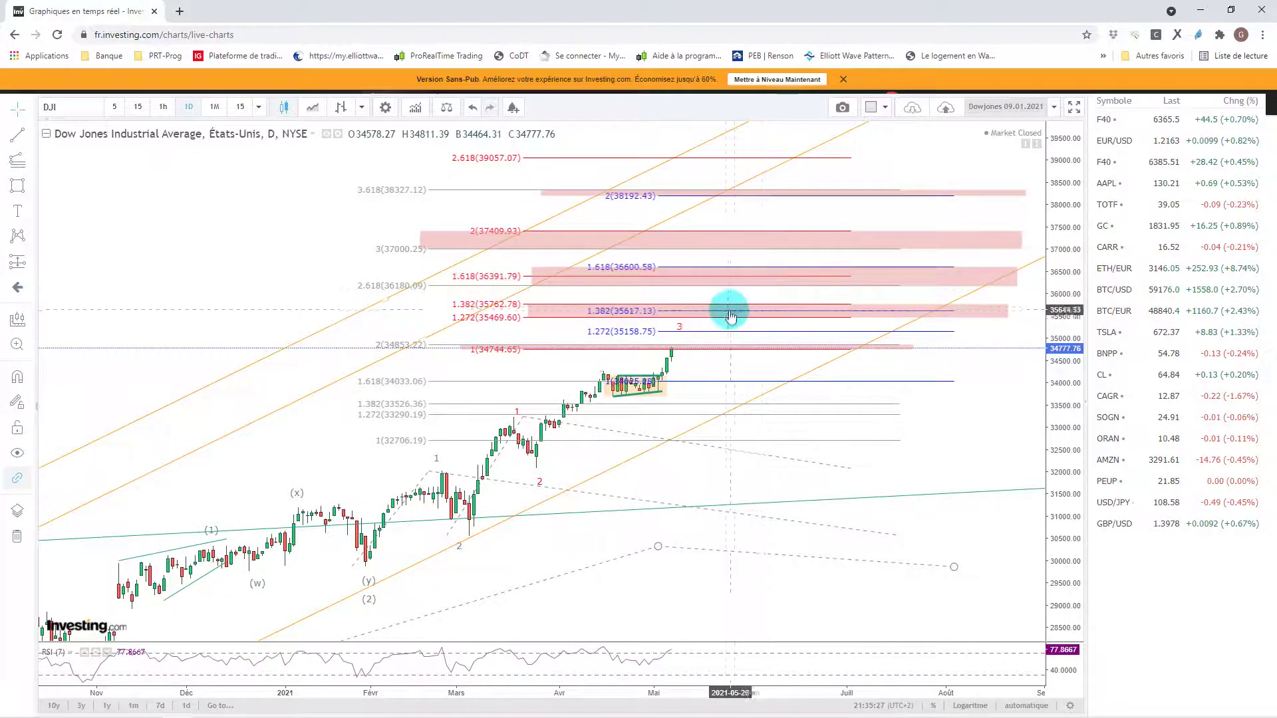
pyautogui.click(723, 317)
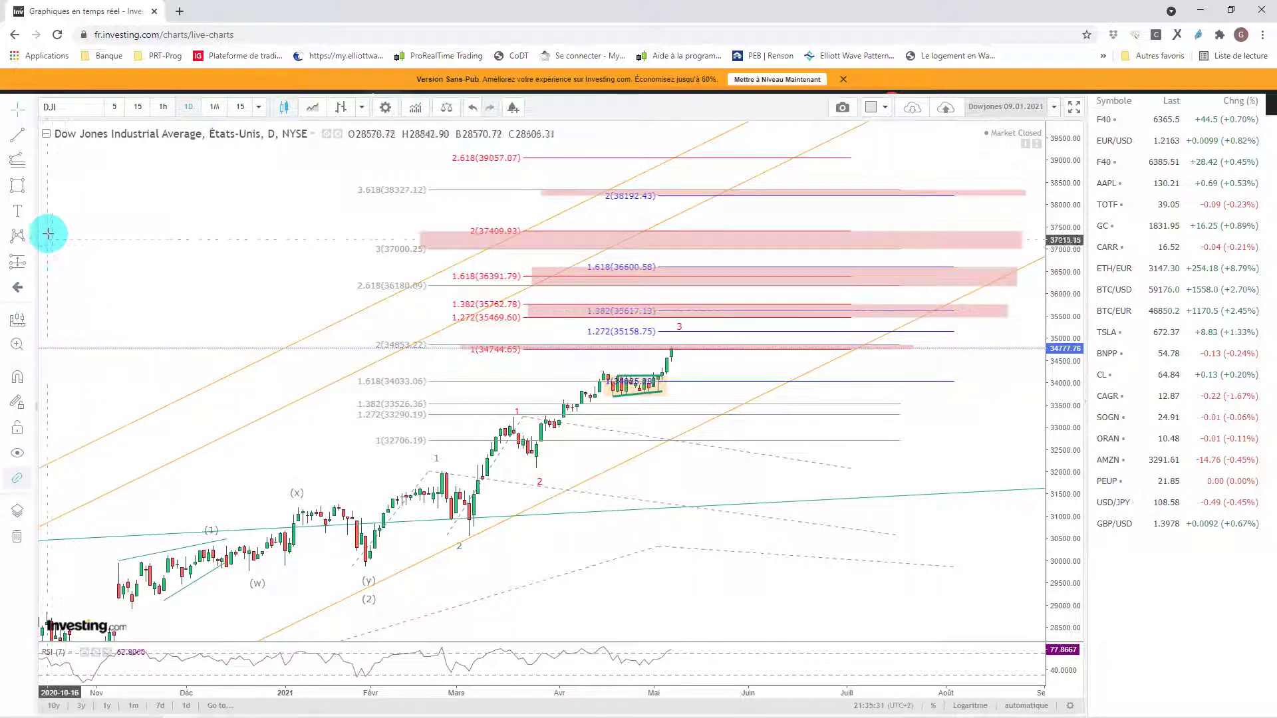
# Step: Draw trend lines rising from the early-March and late-March wave 2 lows
pyautogui.click(25, 136)
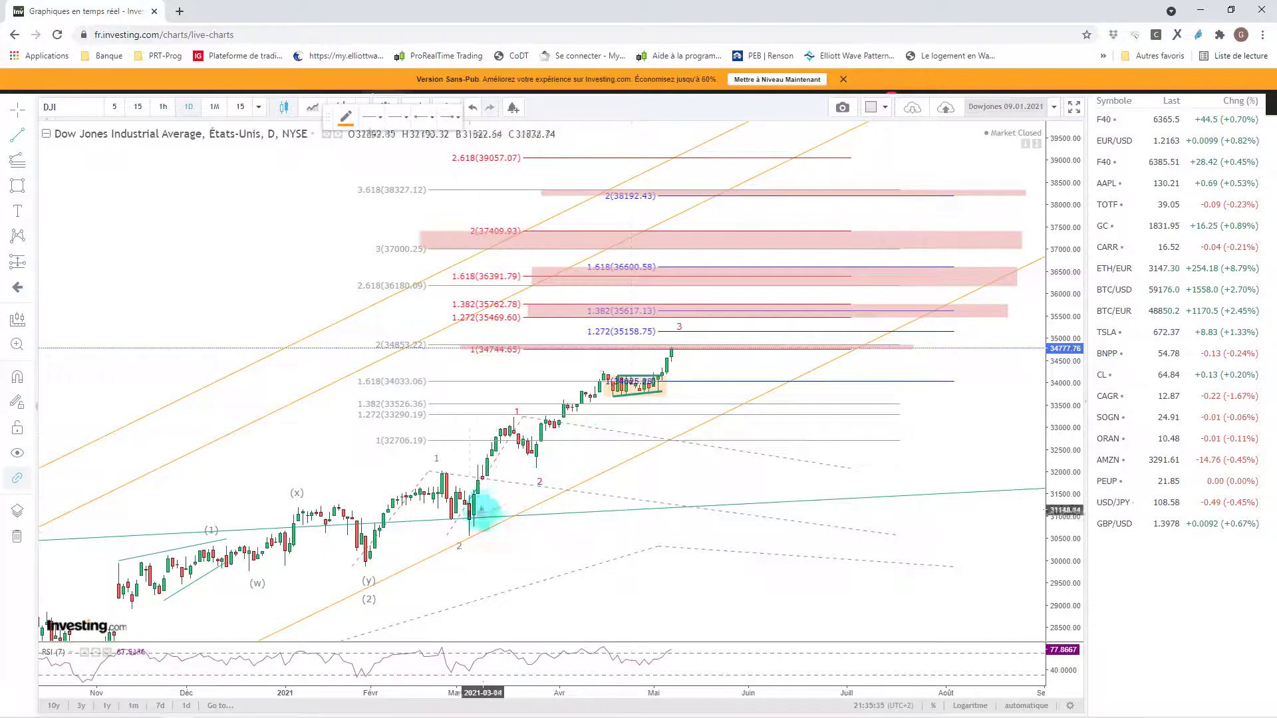
pyautogui.moveTo(469, 535); pyautogui.dragTo(752, 362)
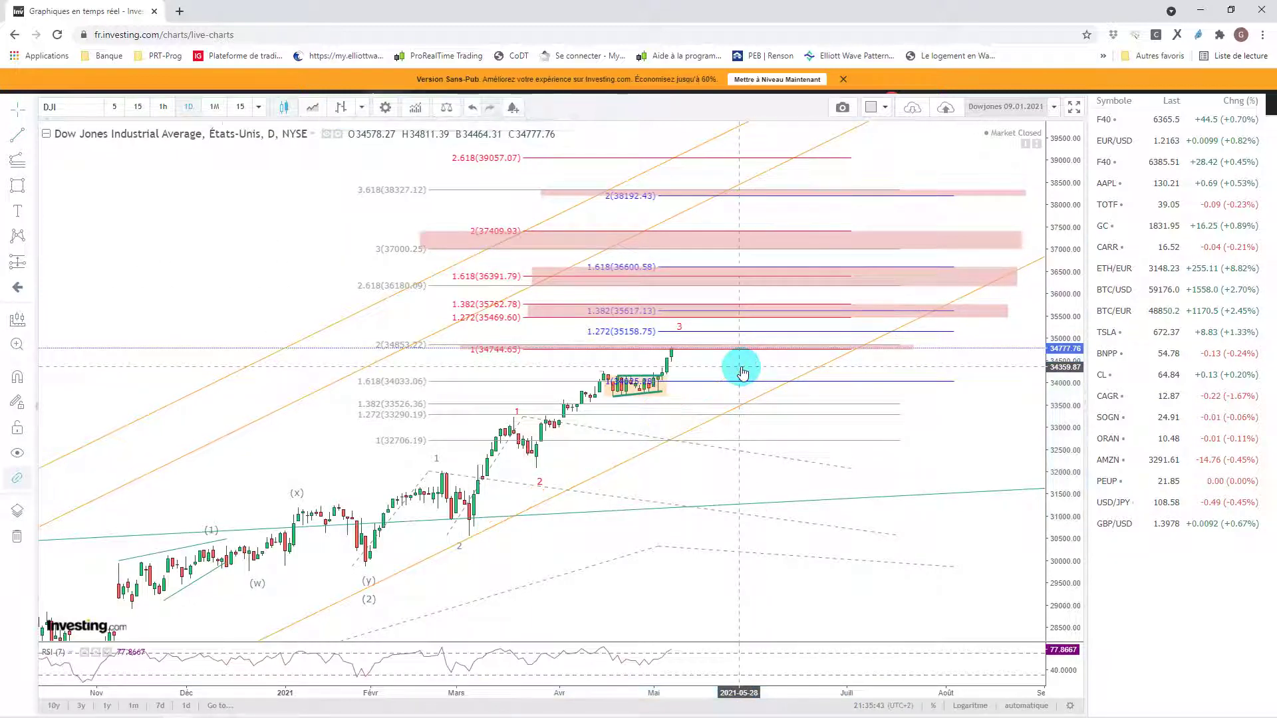
pyautogui.click(22, 138)
pyautogui.moveTo(611, 444)
pyautogui.mouseDown()
pyautogui.moveTo(539, 469)
pyautogui.moveTo(664, 442)
pyautogui.moveTo(836, 277)
pyautogui.moveTo(911, 233)
pyautogui.mouseUp()
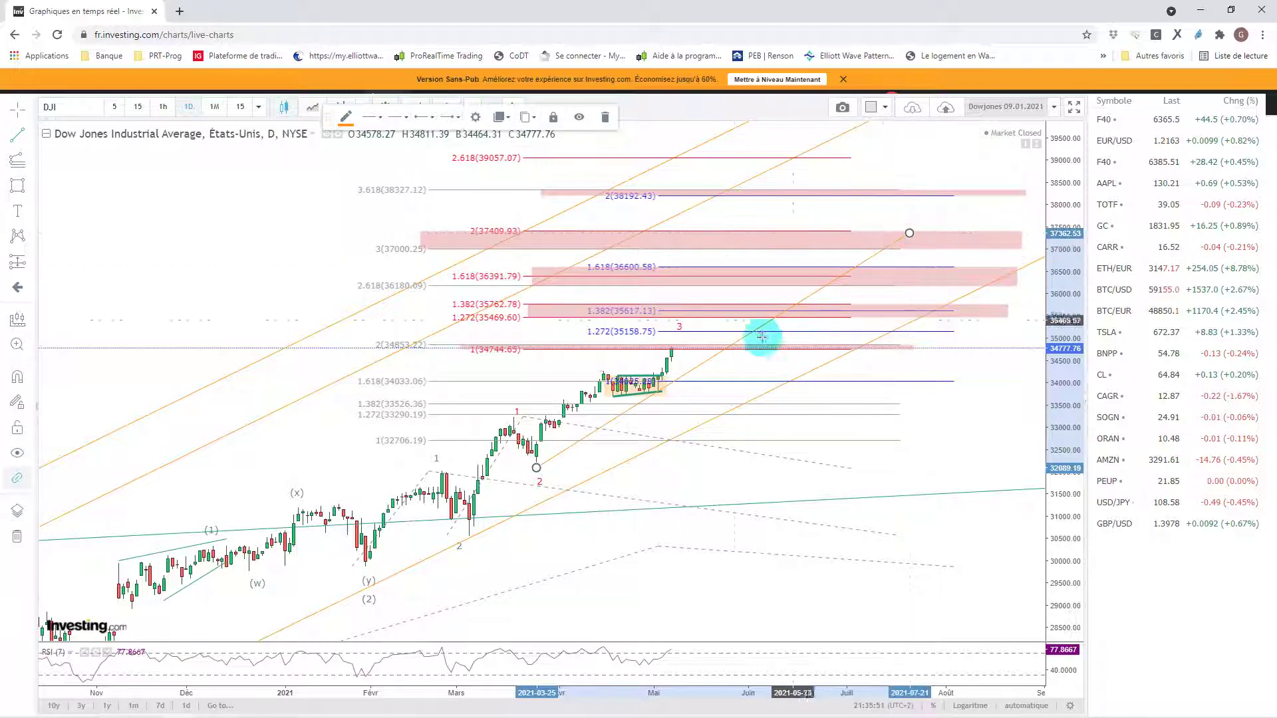
# Step: Make the trend line blue and drag a parallel copy above it to form a channel
pyautogui.doubleClick(738, 342)
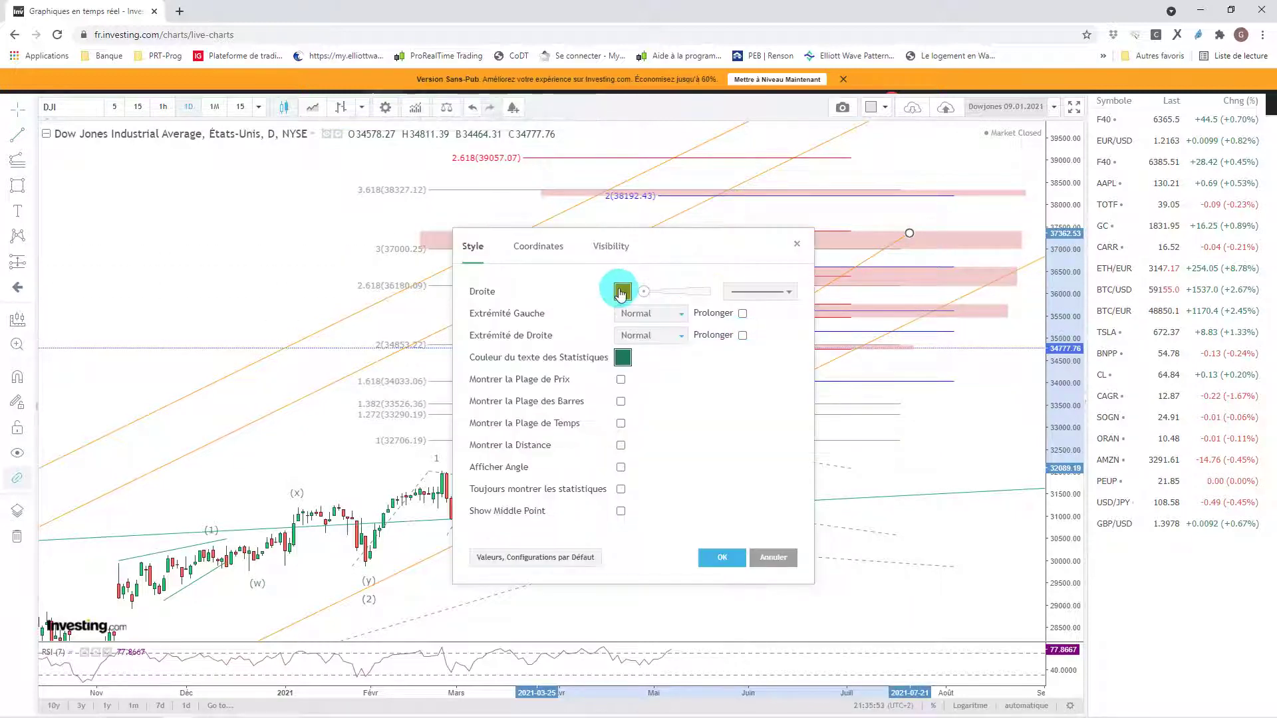
pyautogui.click(622, 291)
pyautogui.click(707, 337)
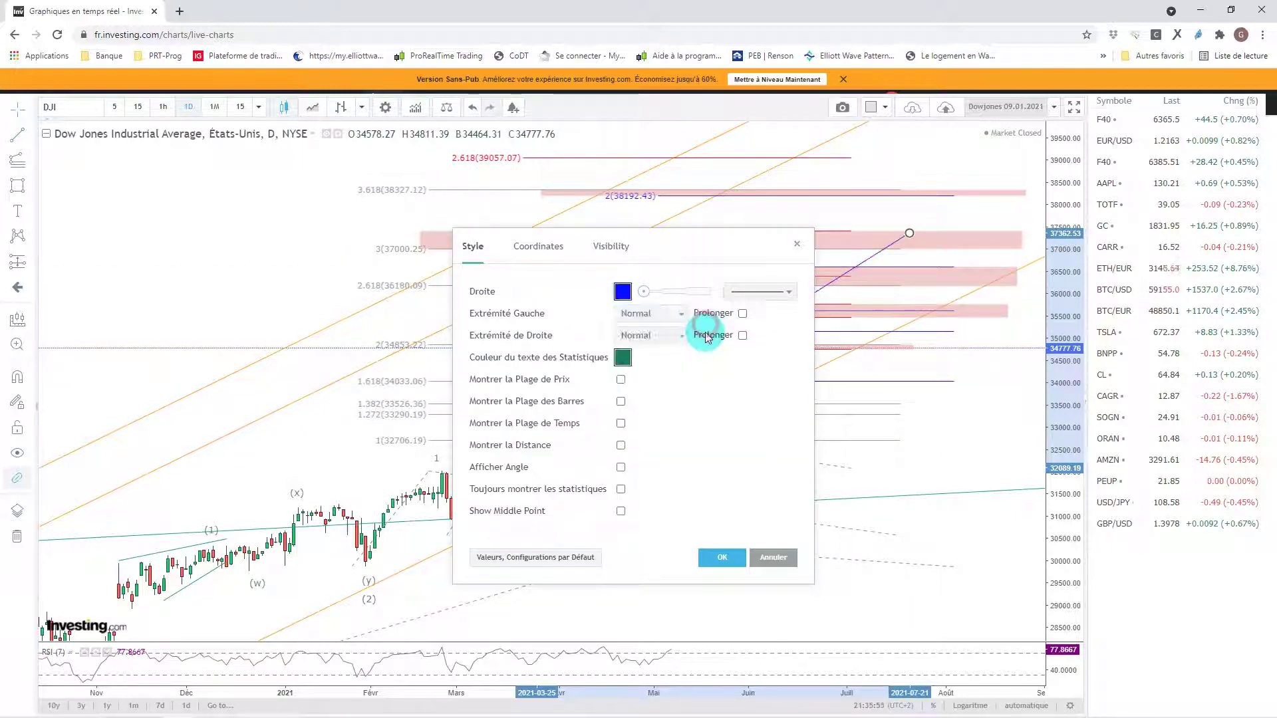
pyautogui.click(724, 557)
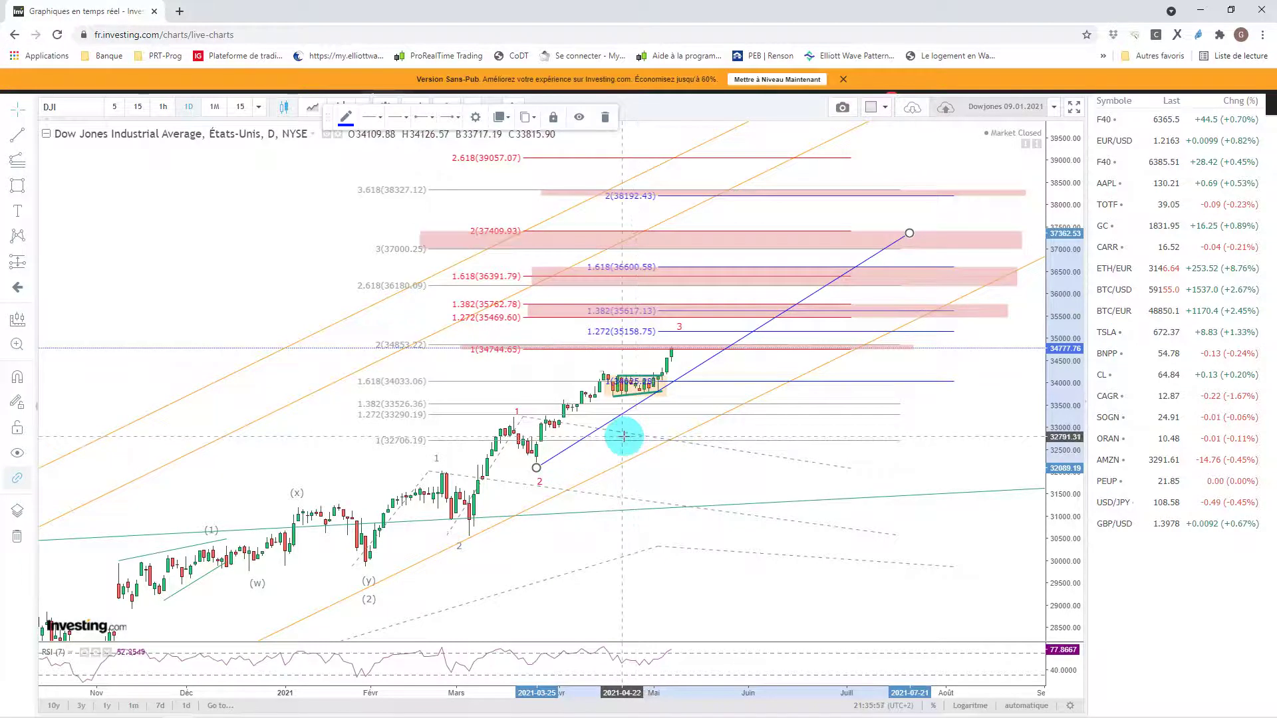
pyautogui.moveTo(570, 446); pyautogui.dragTo(538, 407)
pyautogui.click(747, 365)
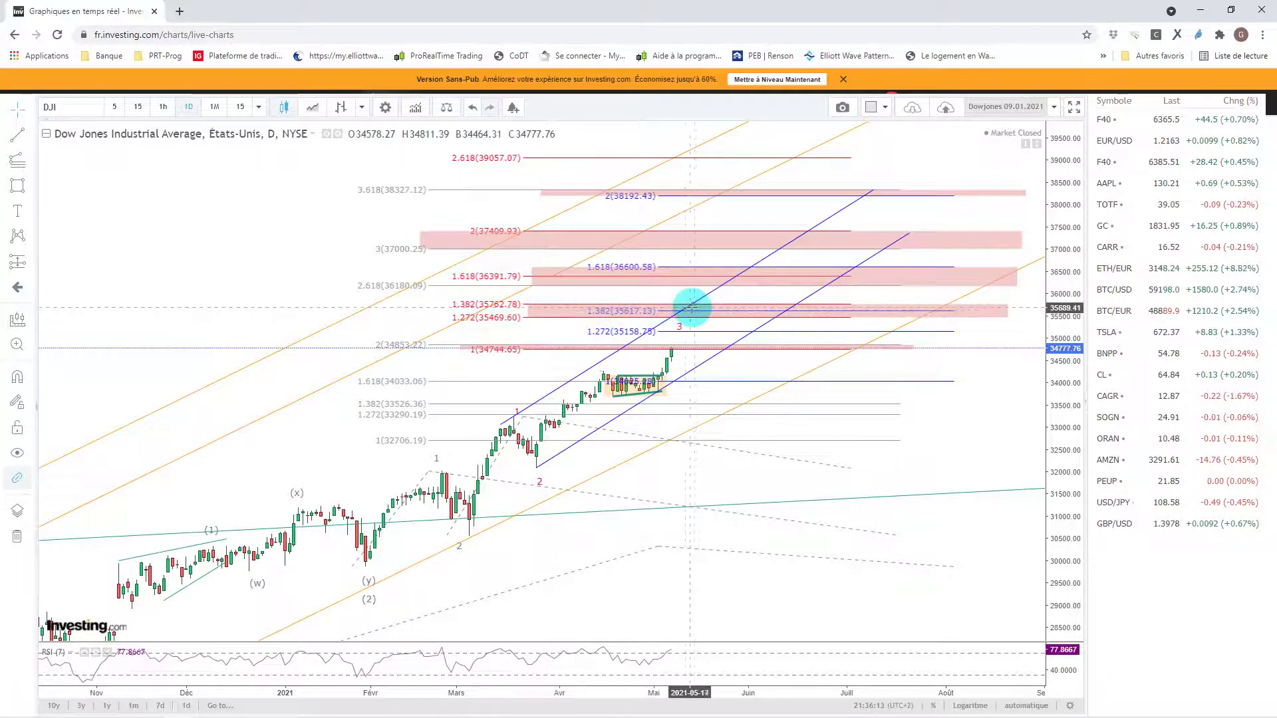
pyautogui.click(617, 315)
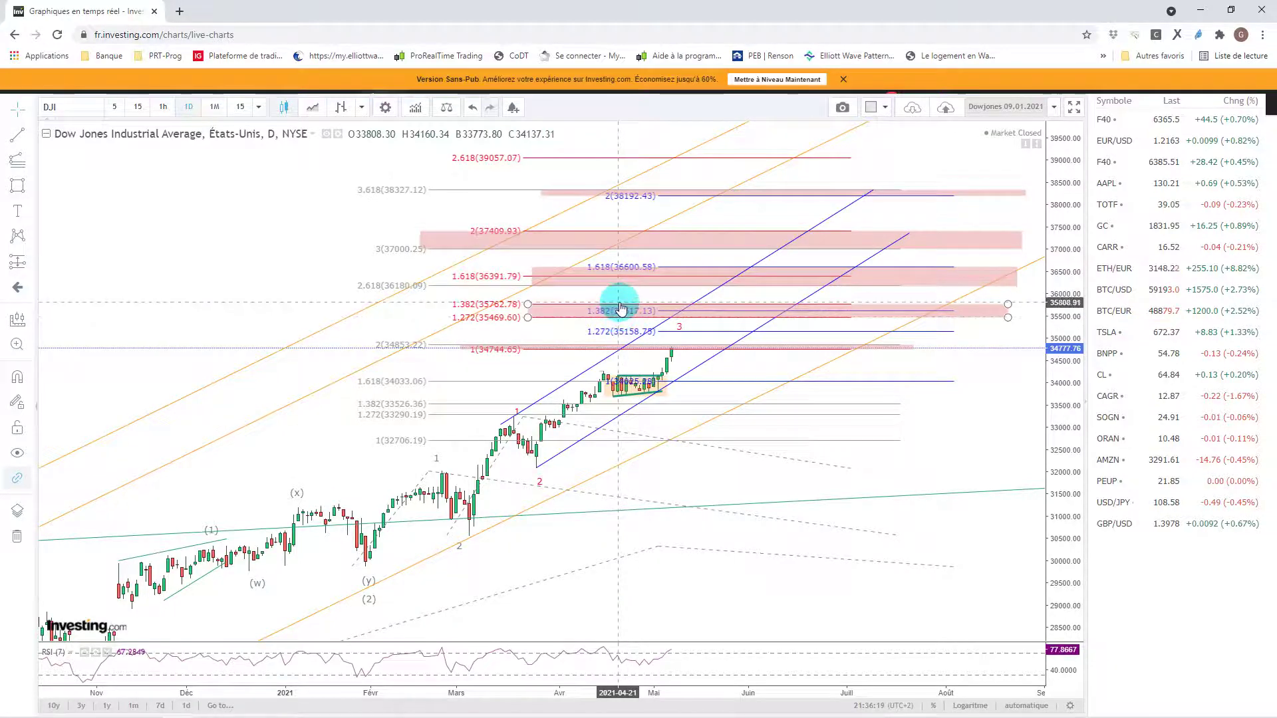
pyautogui.click(679, 327)
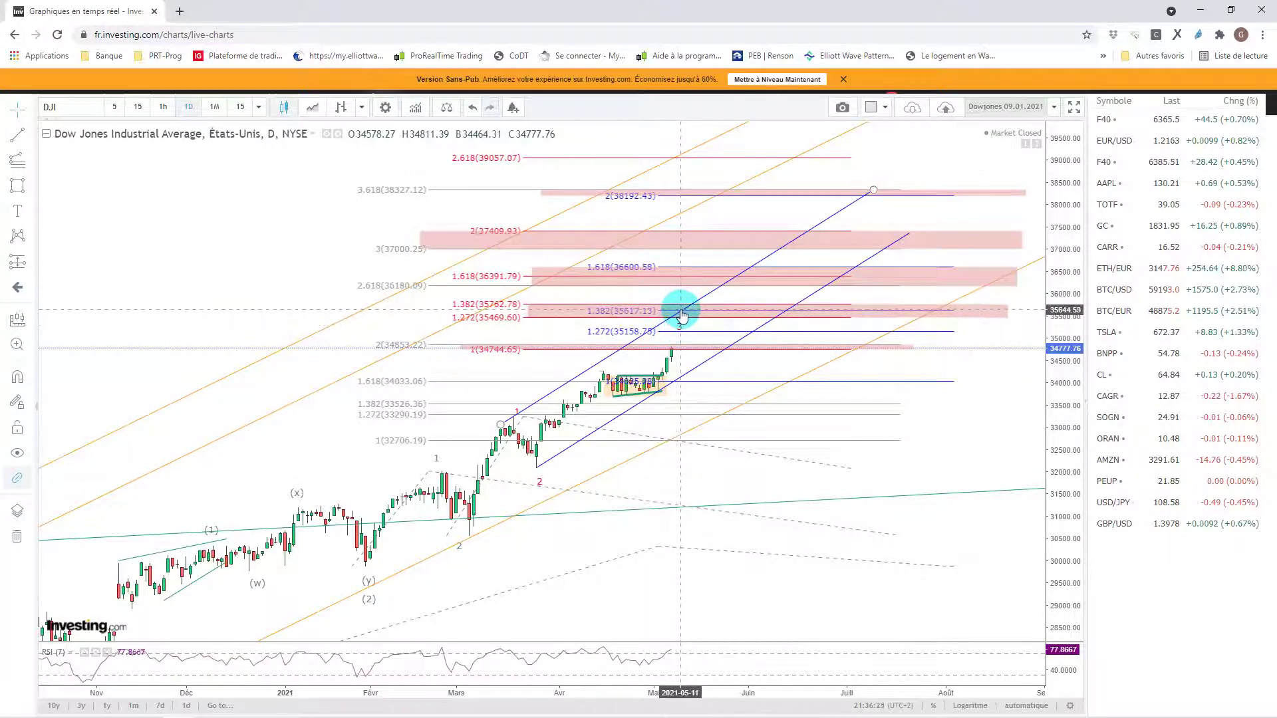
pyautogui.click(678, 327)
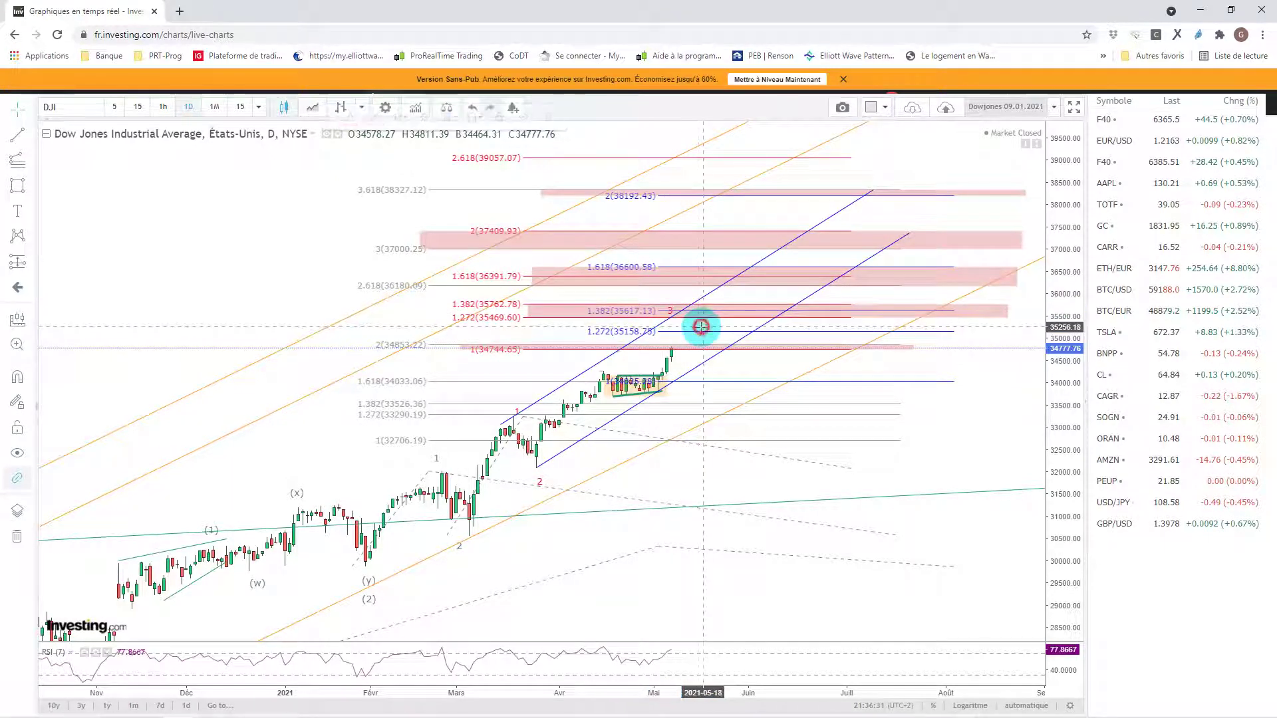
pyautogui.click(669, 325)
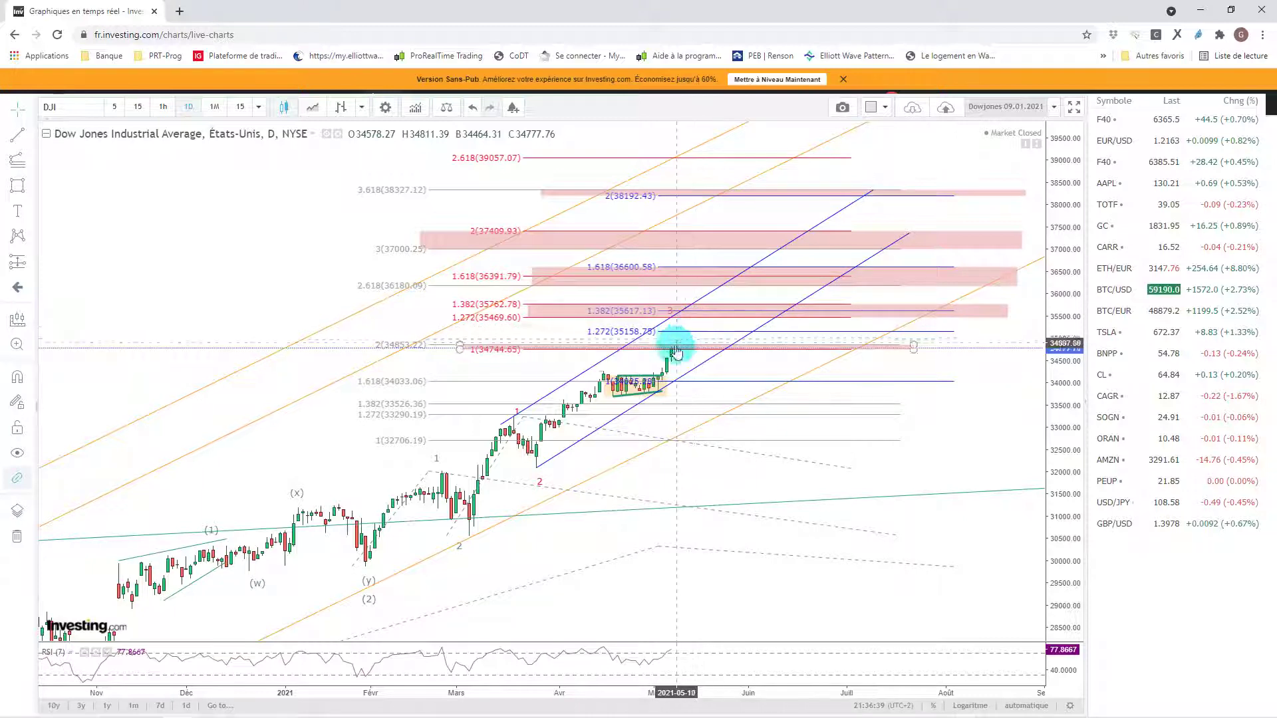
pyautogui.moveTo(686, 314); pyautogui.dragTo(718, 315)
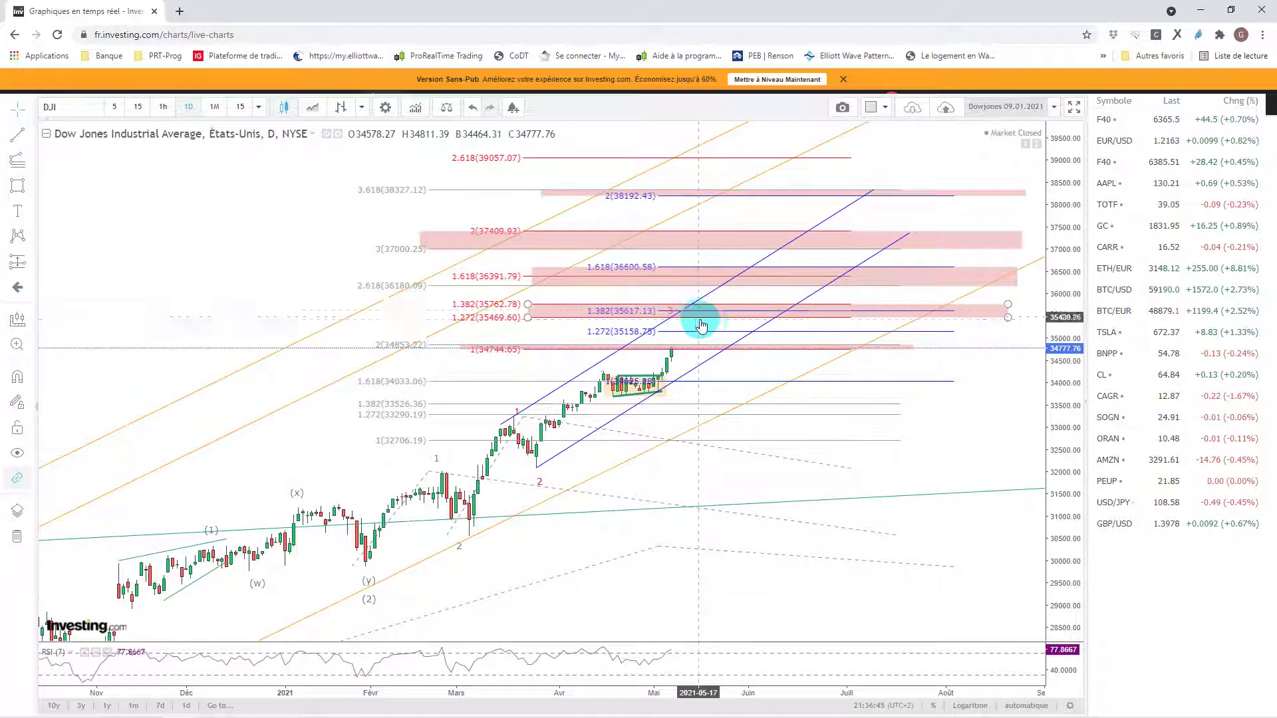
pyautogui.click(723, 324)
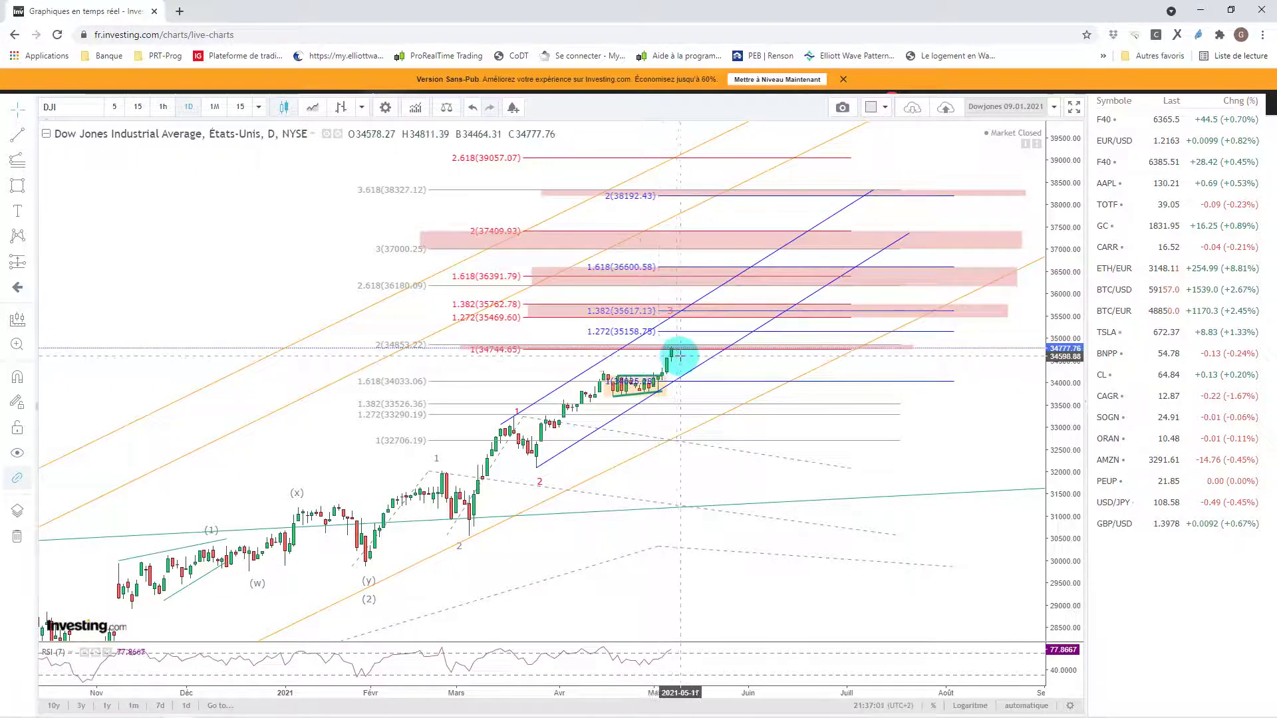
# Step: Draw a blue line rising from the wave 1 top and delete the grey dashed Fibonacci pattern
pyautogui.click(22, 138)
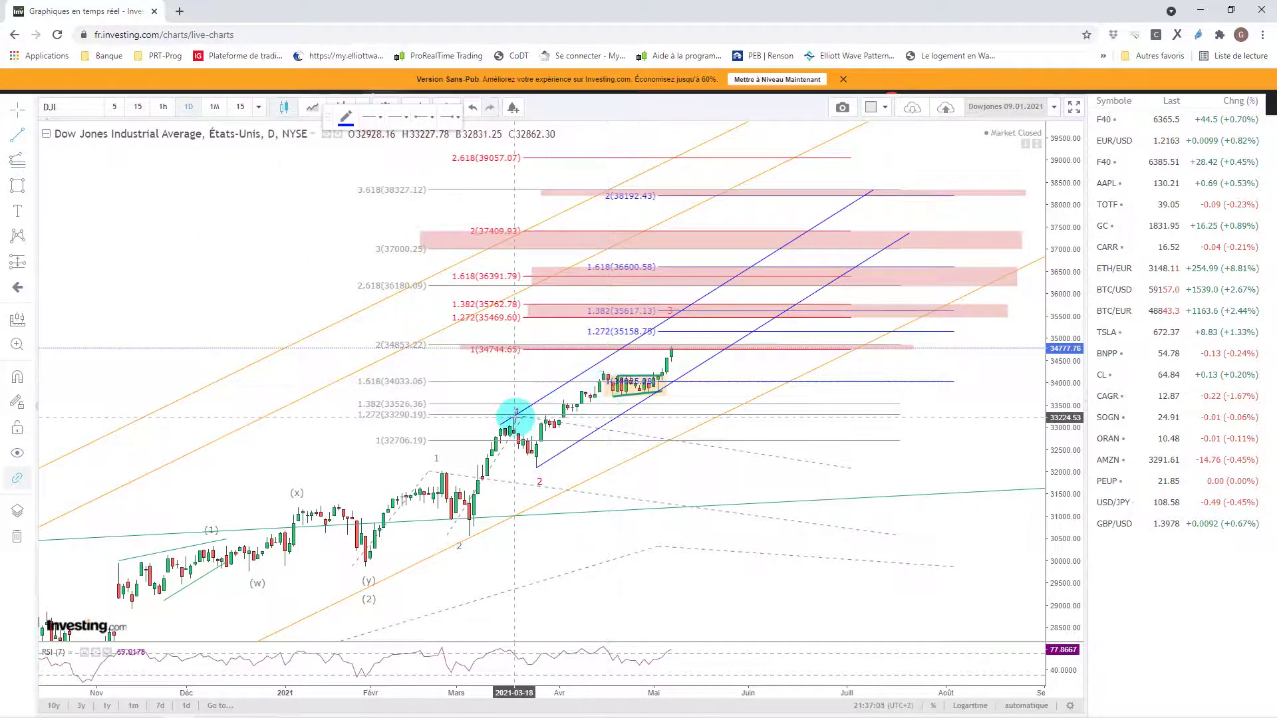
pyautogui.moveTo(514, 416)
pyautogui.mouseDown()
pyautogui.moveTo(907, 251)
pyautogui.moveTo(909, 222)
pyautogui.mouseUp()
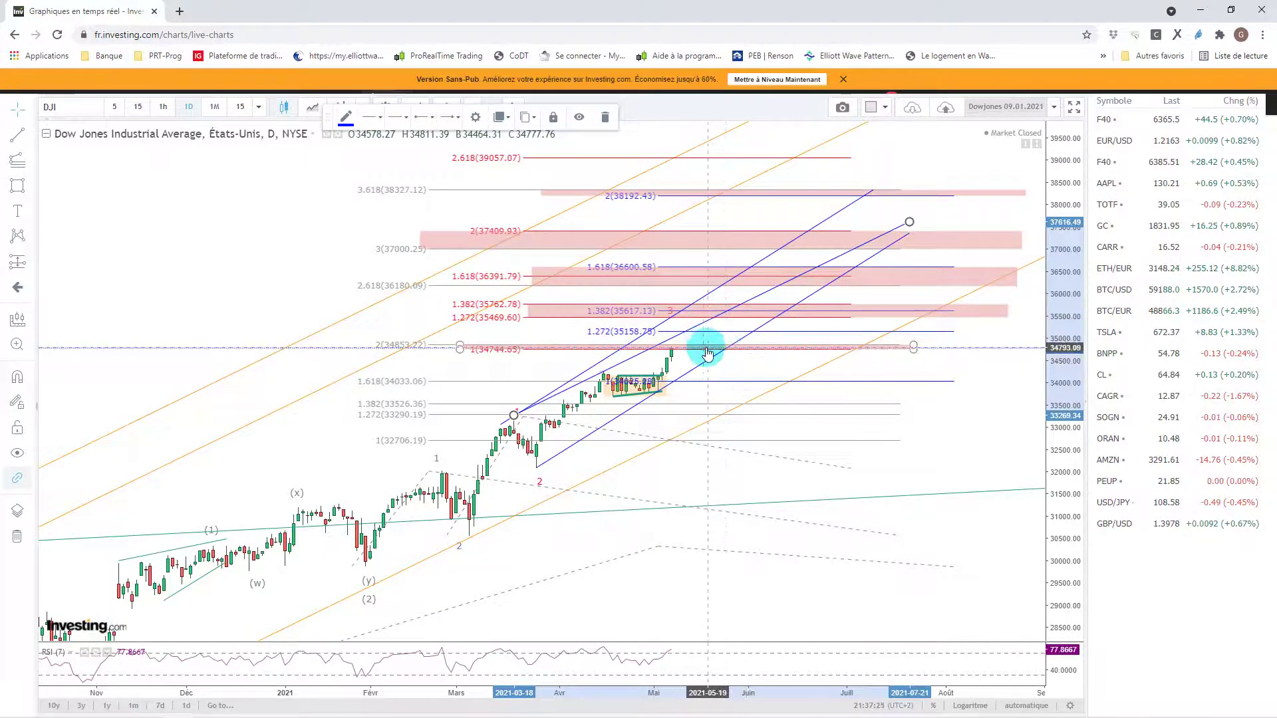
pyautogui.click(766, 419)
pyautogui.press('Delete')
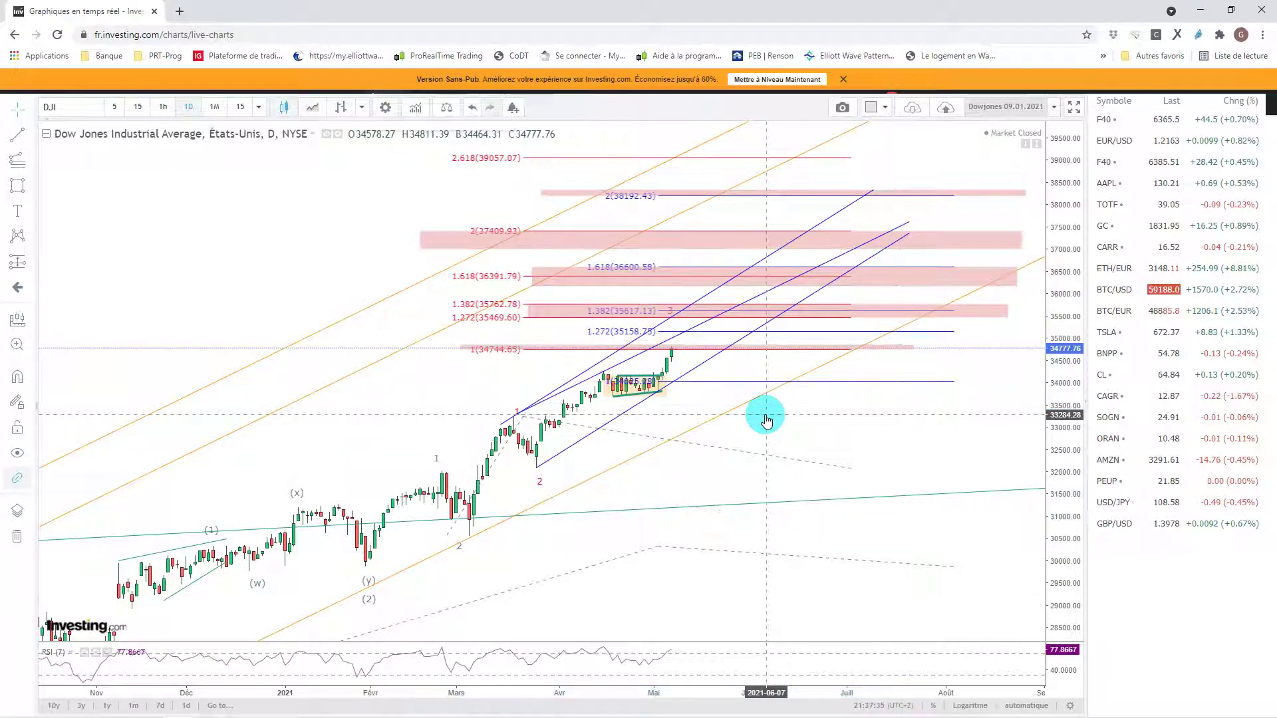
# Step: Delete the red Fibonacci levels and re-anchor the blue extension's base further left
pyautogui.click(742, 452)
pyautogui.press('Delete')
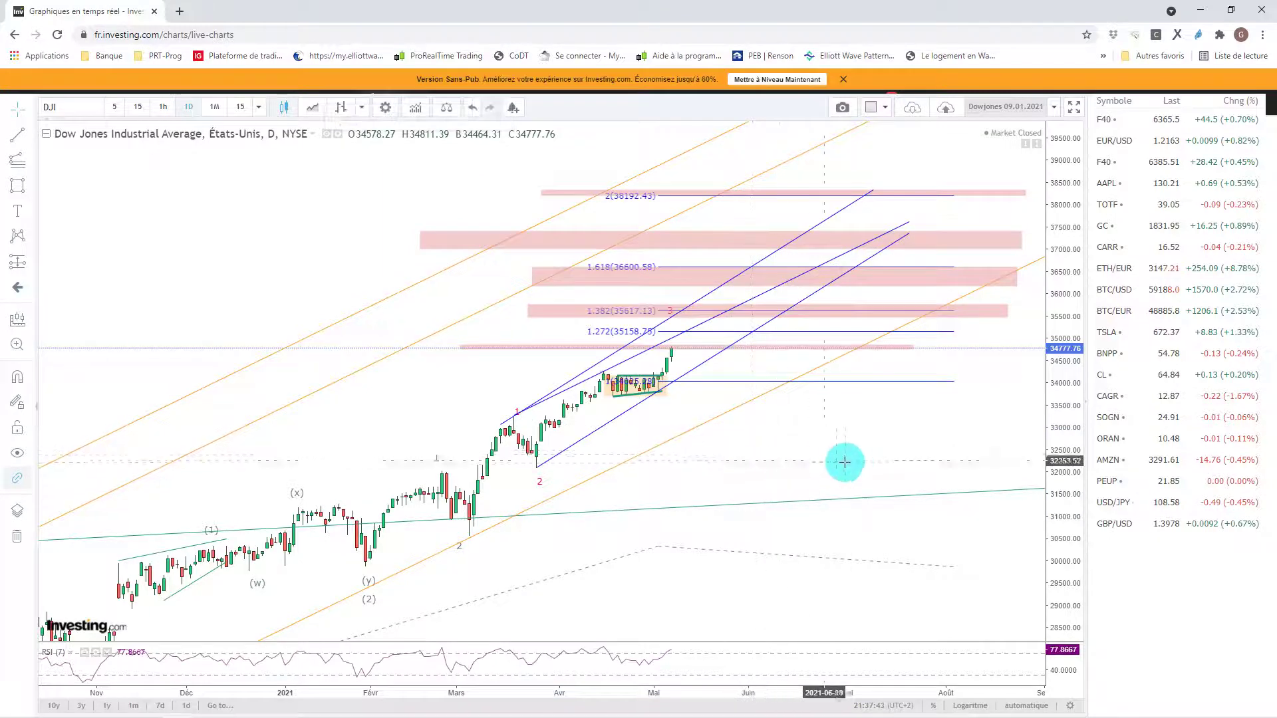
pyautogui.click(657, 548)
pyautogui.moveTo(657, 548); pyautogui.dragTo(403, 546)
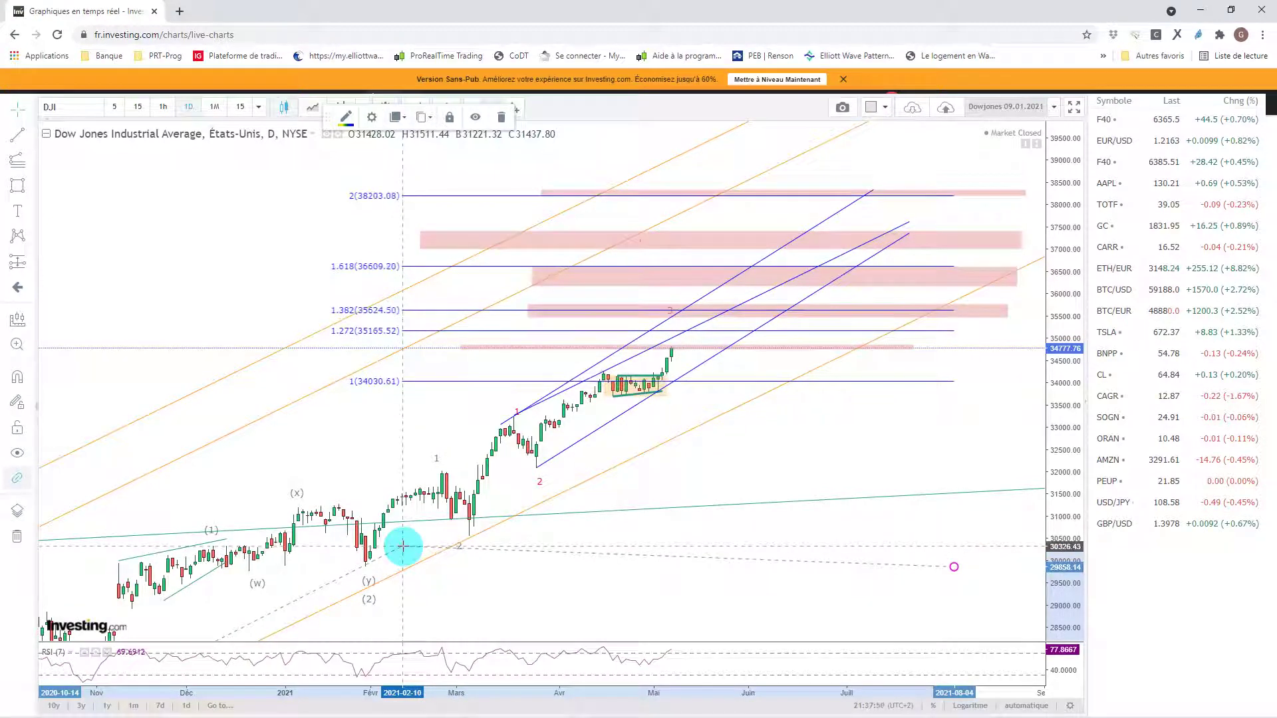
pyautogui.click(819, 469)
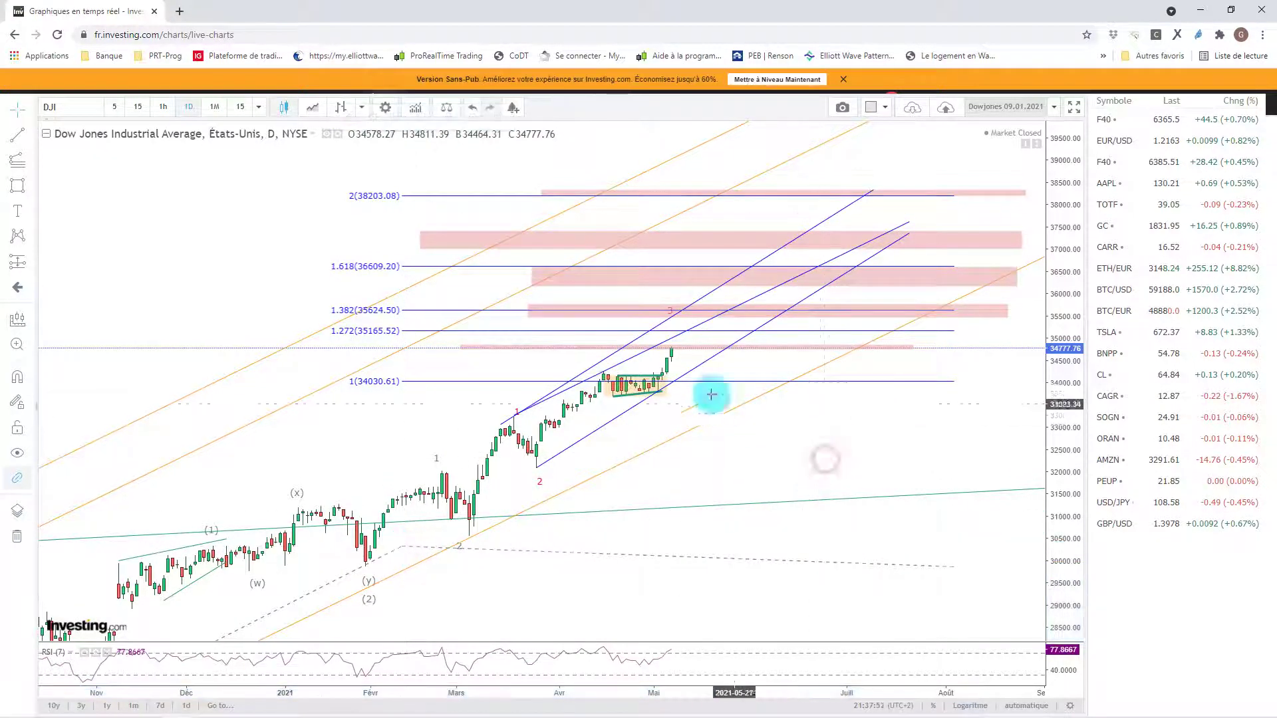
# Step: Review the blue extension's settings, keeping levels 1.272 (35165.52) through 2 (38203.08)
pyautogui.click(521, 384)
pyautogui.doubleClick(522, 384)
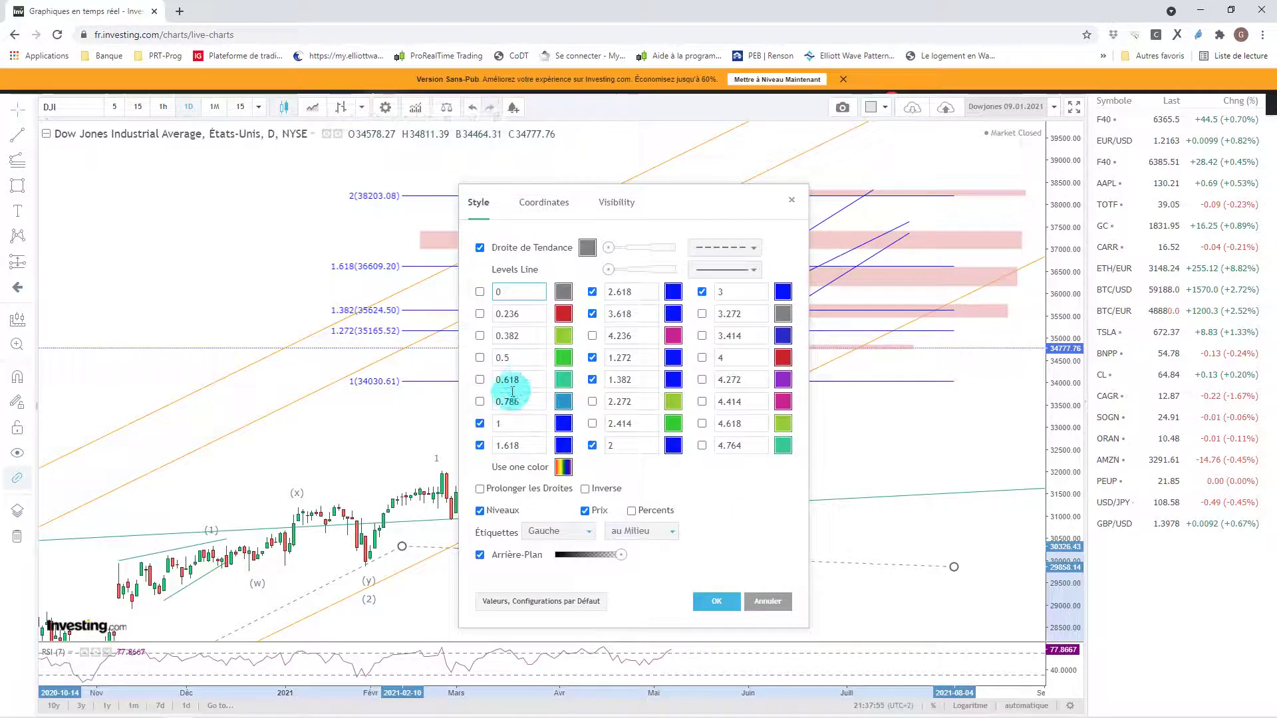
pyautogui.click(719, 602)
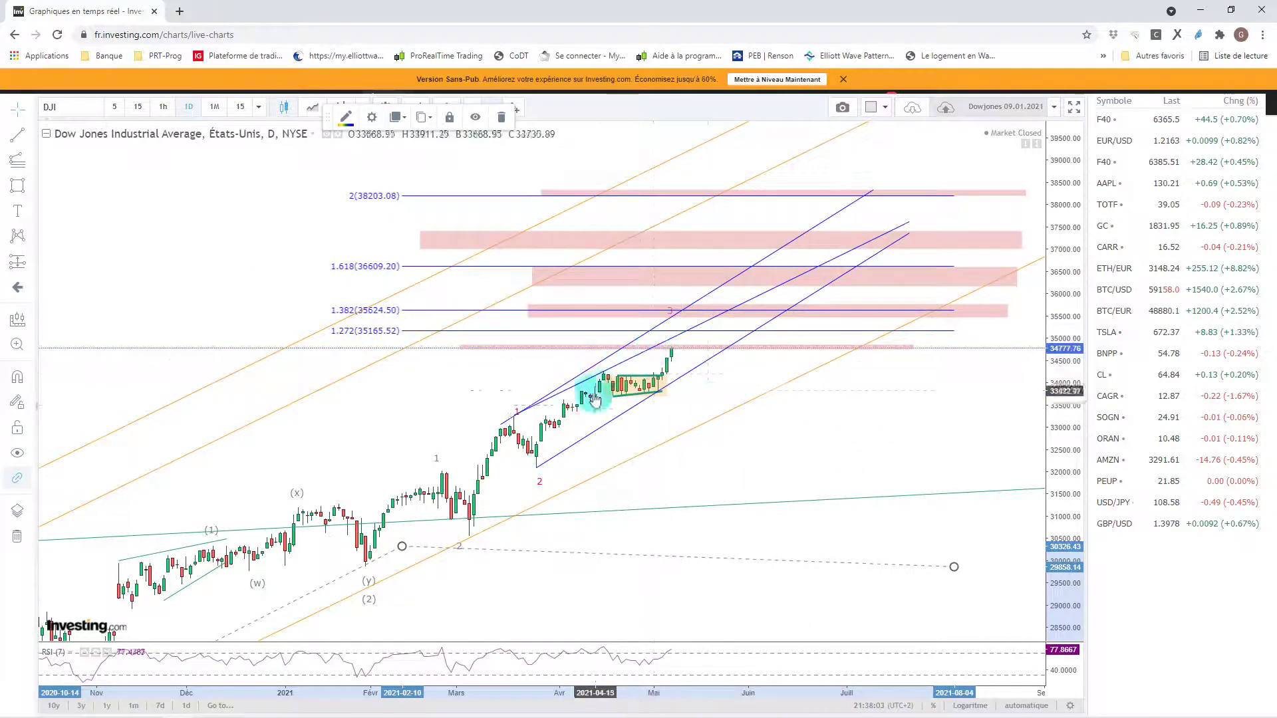
pyautogui.click(672, 407)
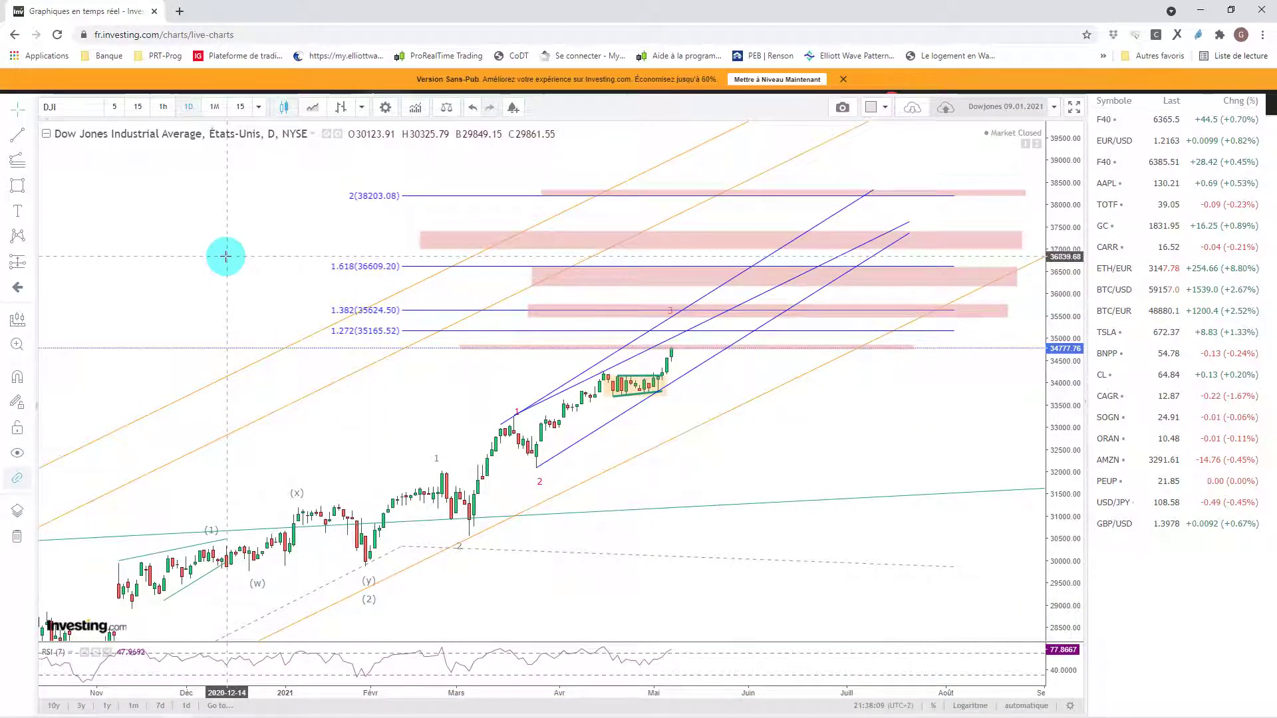
# Step: Switch the Dow Jones chart to 4-hour candles and zoom in on the March–May rally
pyautogui.click(258, 107)
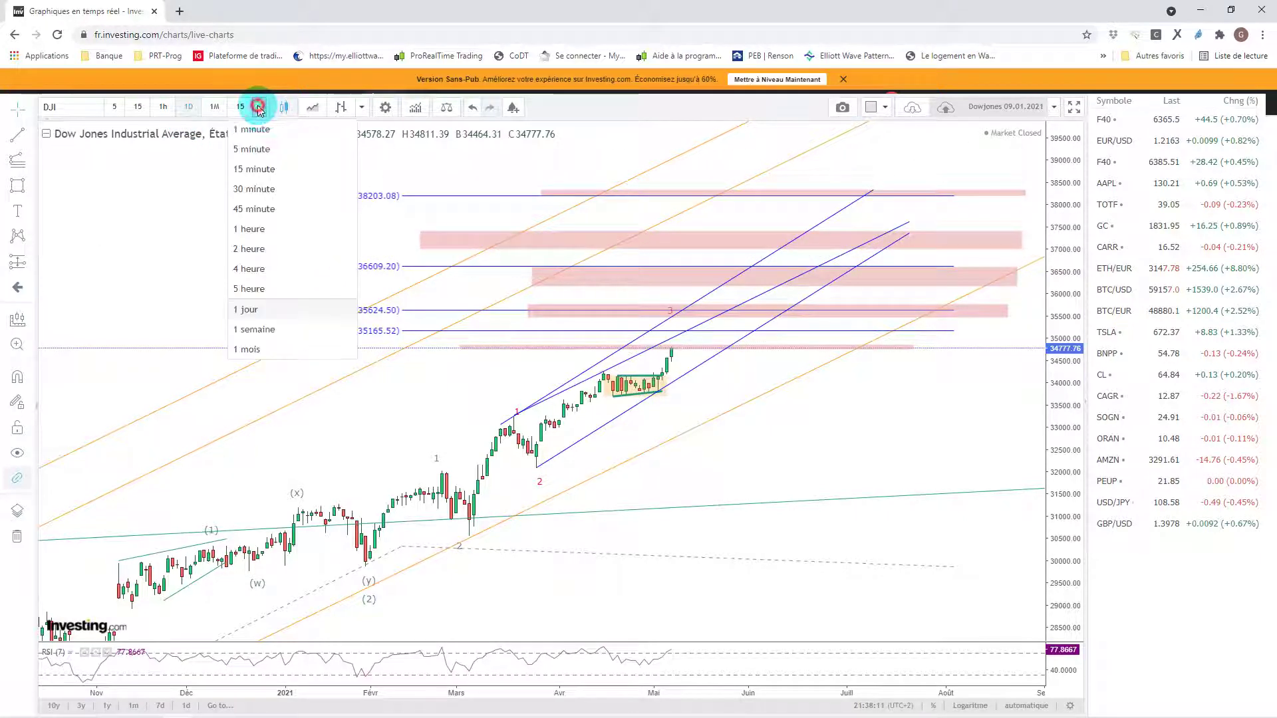
pyautogui.click(251, 269)
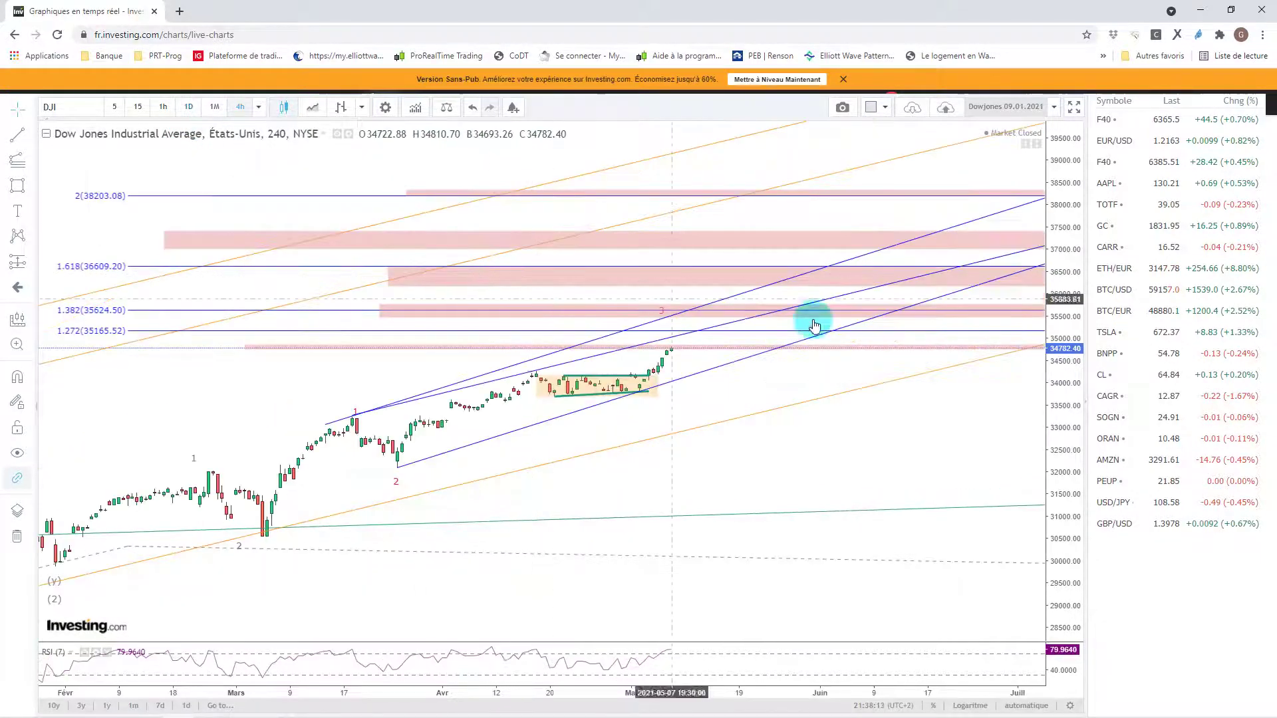
pyautogui.moveTo(1069, 521); pyautogui.dragTo(1091, 190)
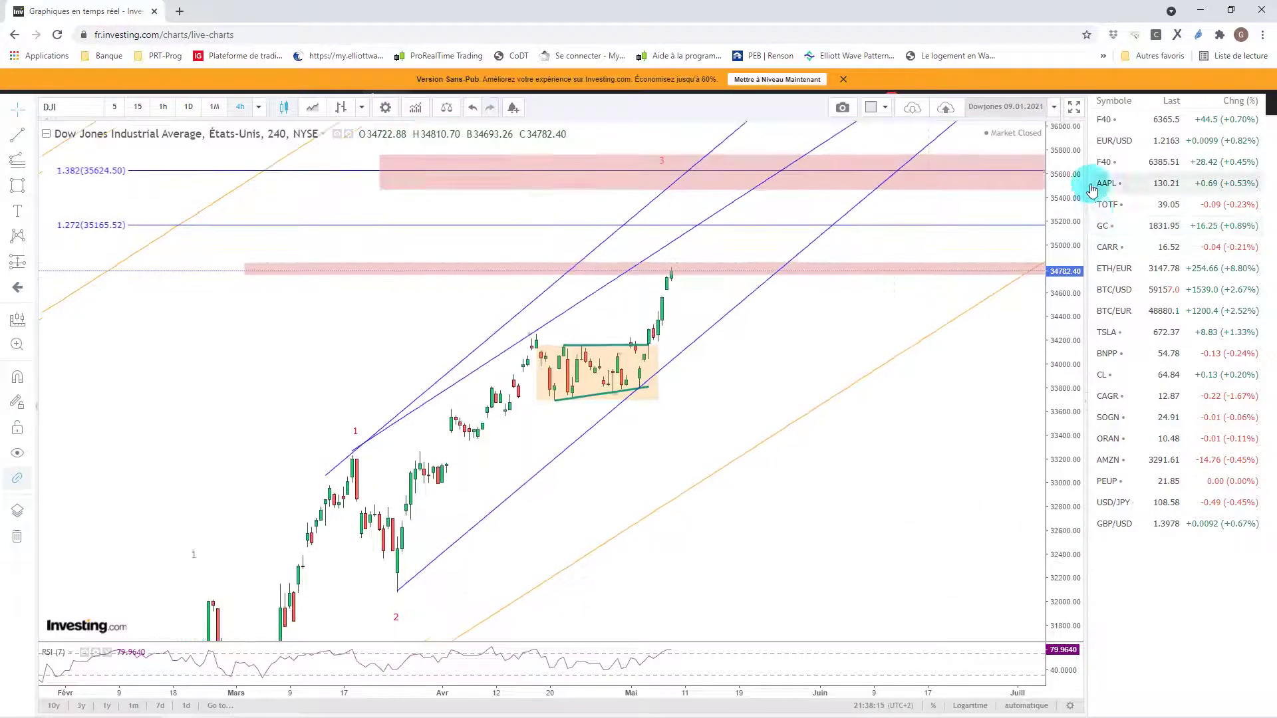
pyautogui.moveTo(664, 362); pyautogui.dragTo(765, 388)
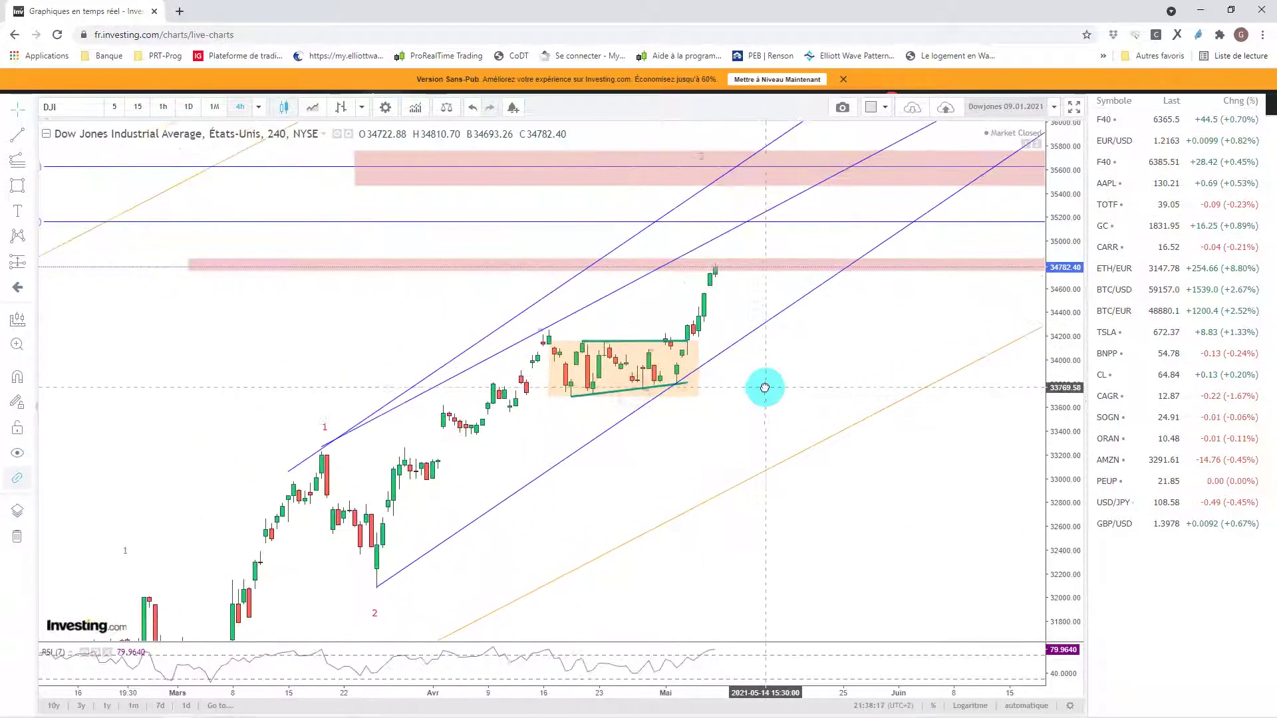
pyautogui.scroll(1, 599, 372)
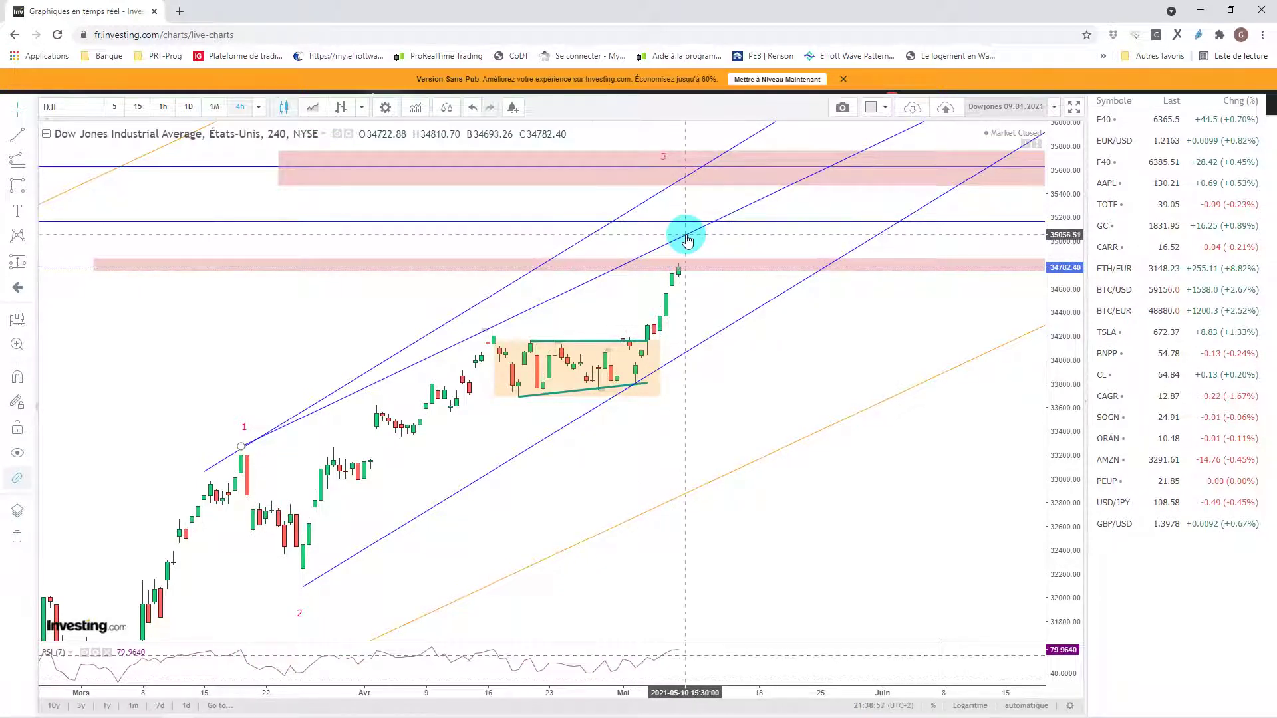
pyautogui.click(513, 318)
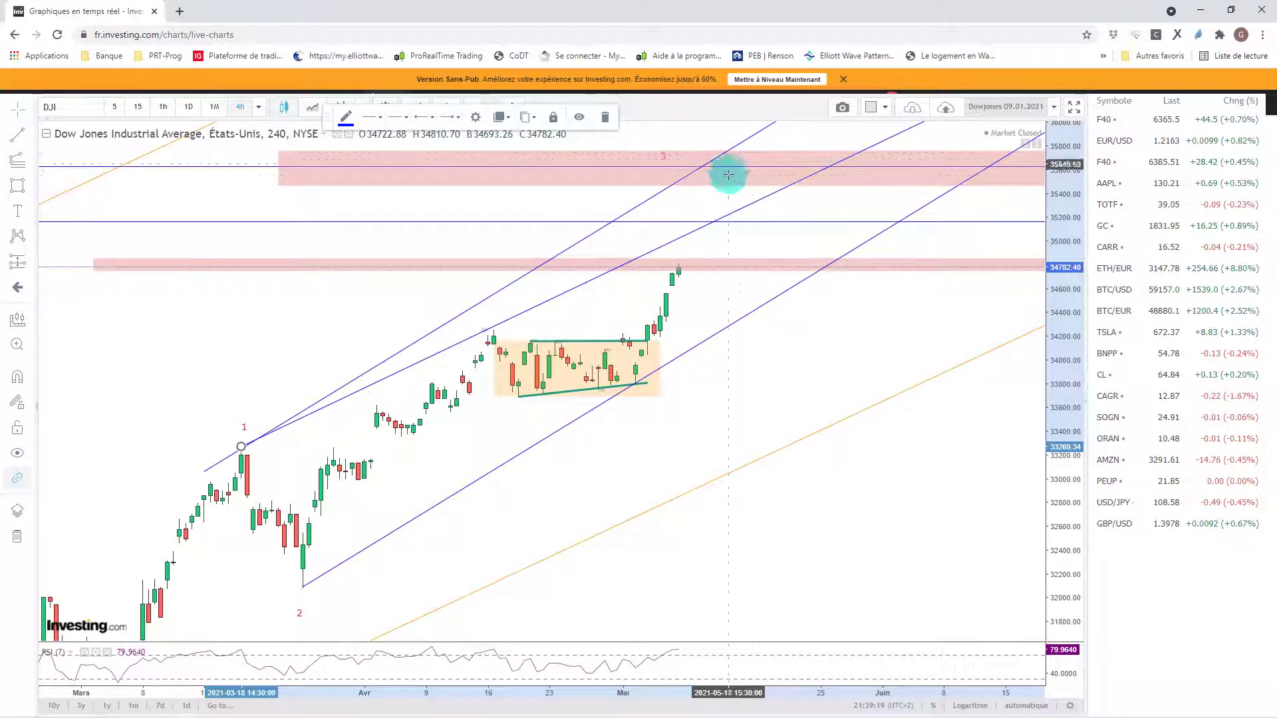
pyautogui.click(664, 157)
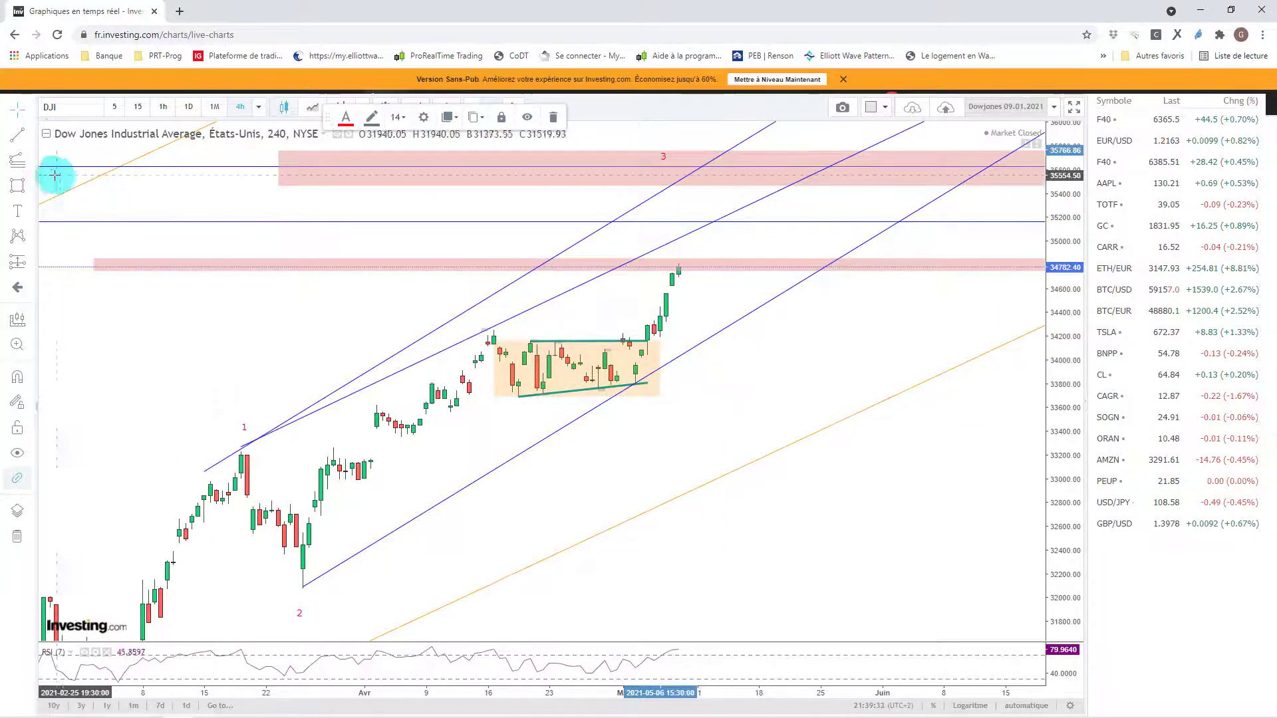
pyautogui.click(18, 186)
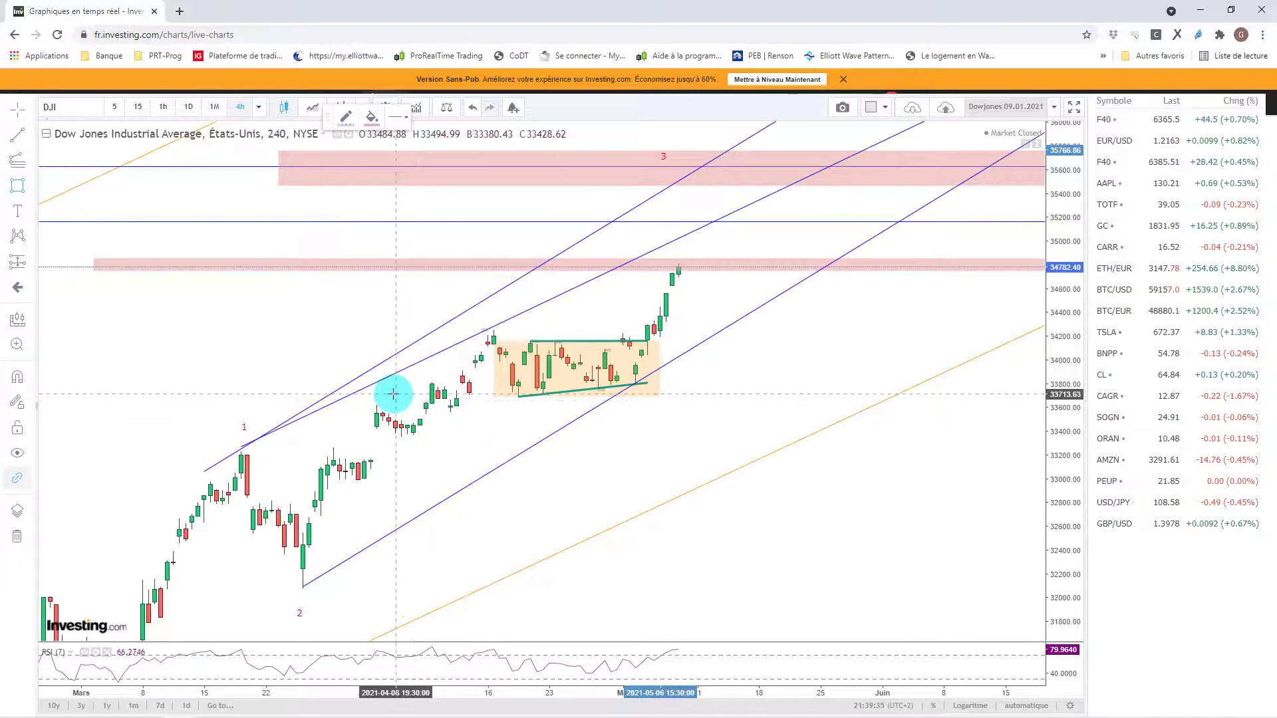
pyautogui.moveTo(387, 396); pyautogui.dragTo(1040, 385)
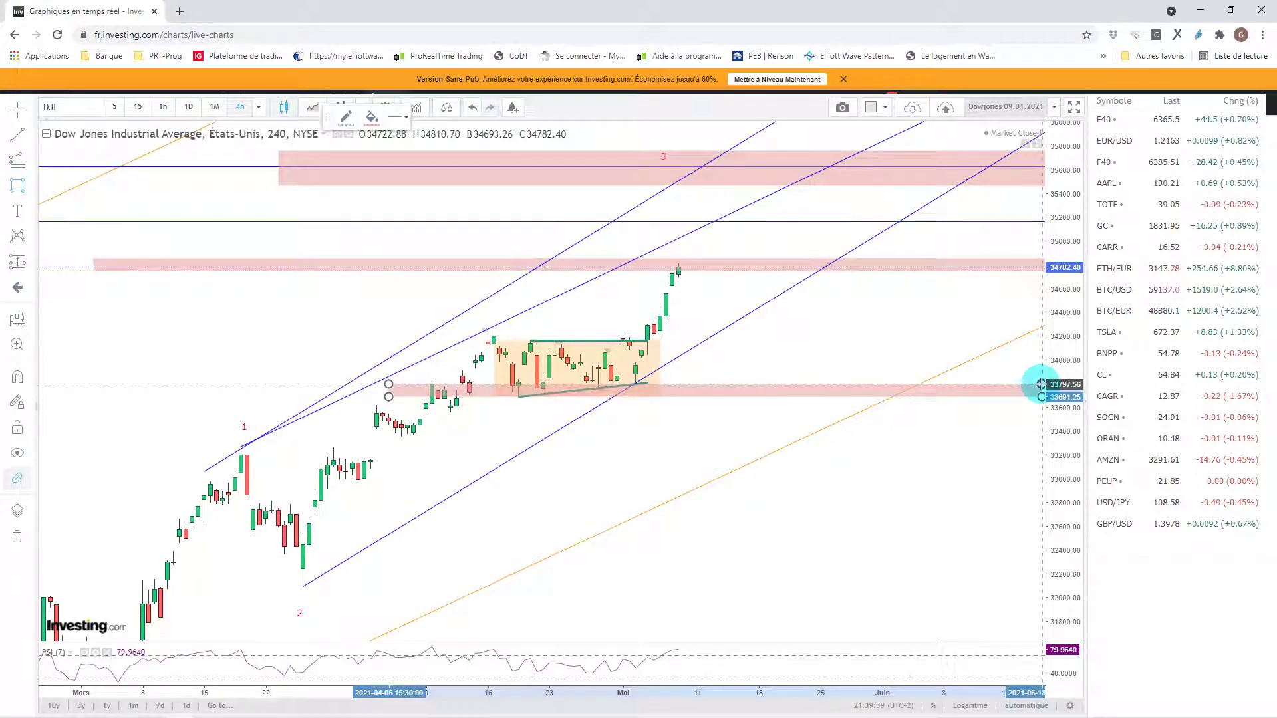
pyautogui.doubleClick(989, 397)
pyautogui.click(594, 412)
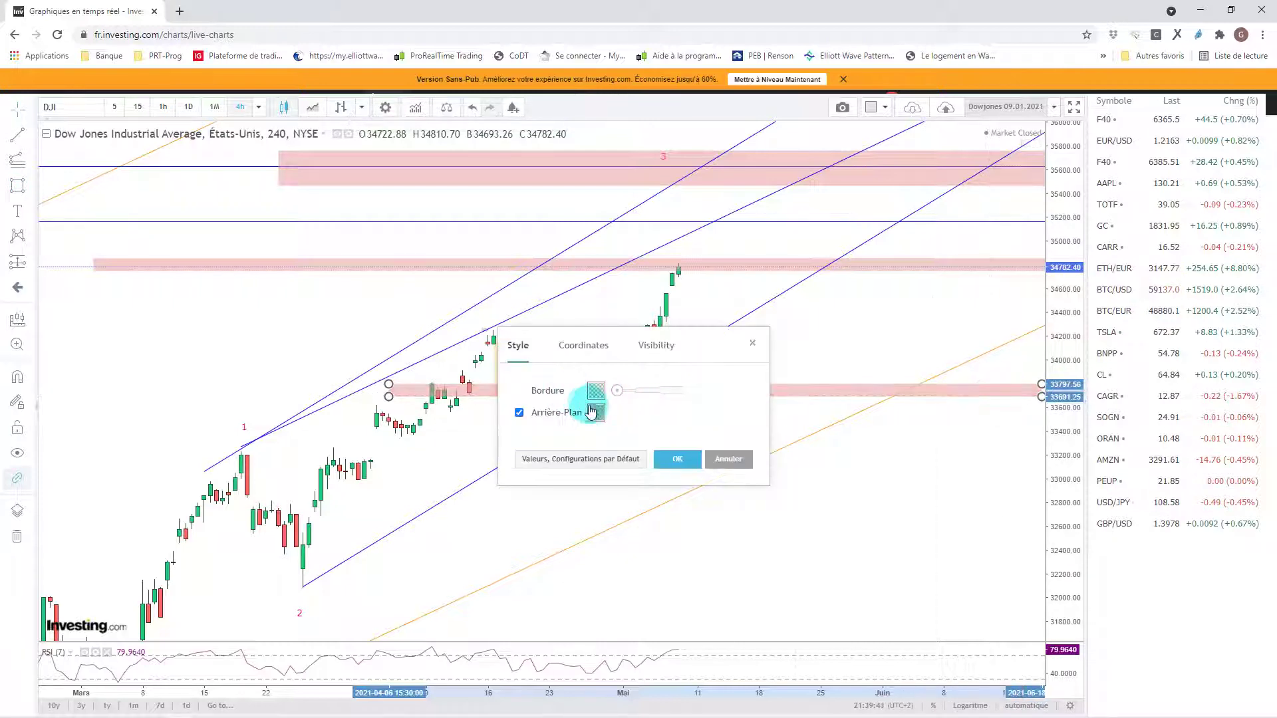
pyautogui.click(596, 413)
pyautogui.click(645, 476)
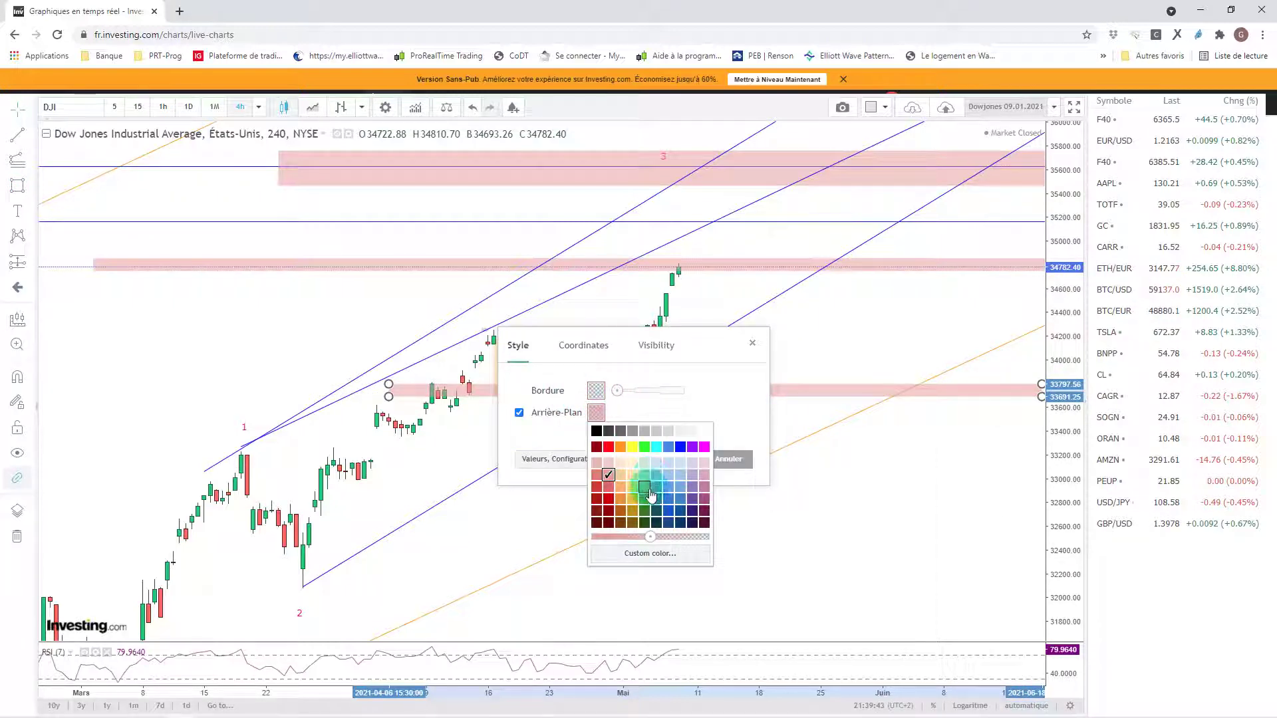
pyautogui.click(650, 504)
pyautogui.click(685, 458)
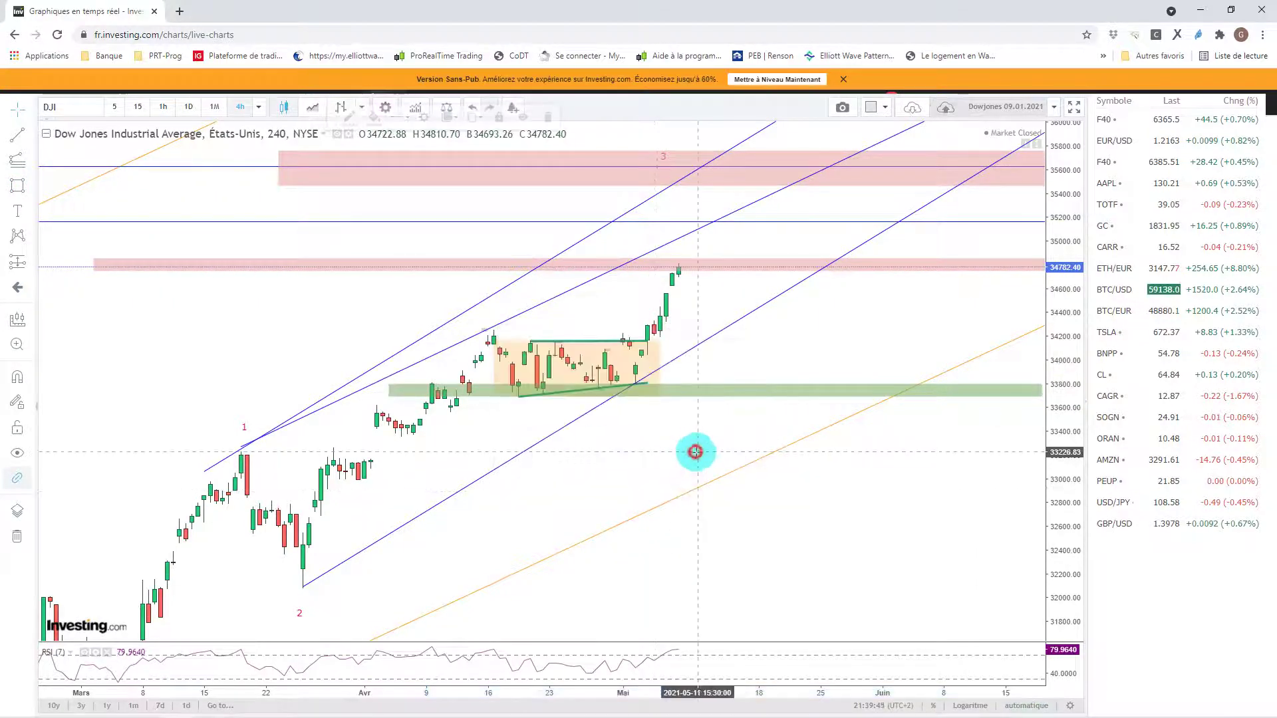
pyautogui.click(592, 406)
pyautogui.click(721, 396)
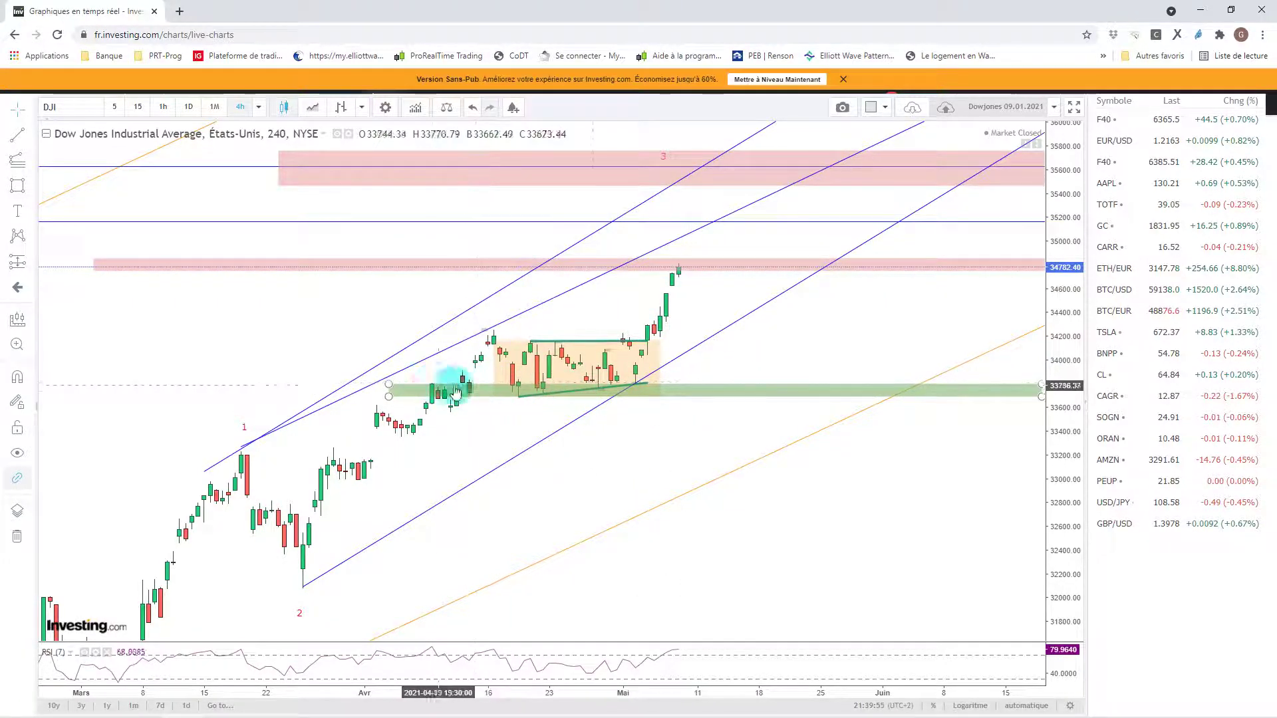
pyautogui.moveTo(676, 421); pyautogui.dragTo(749, 453)
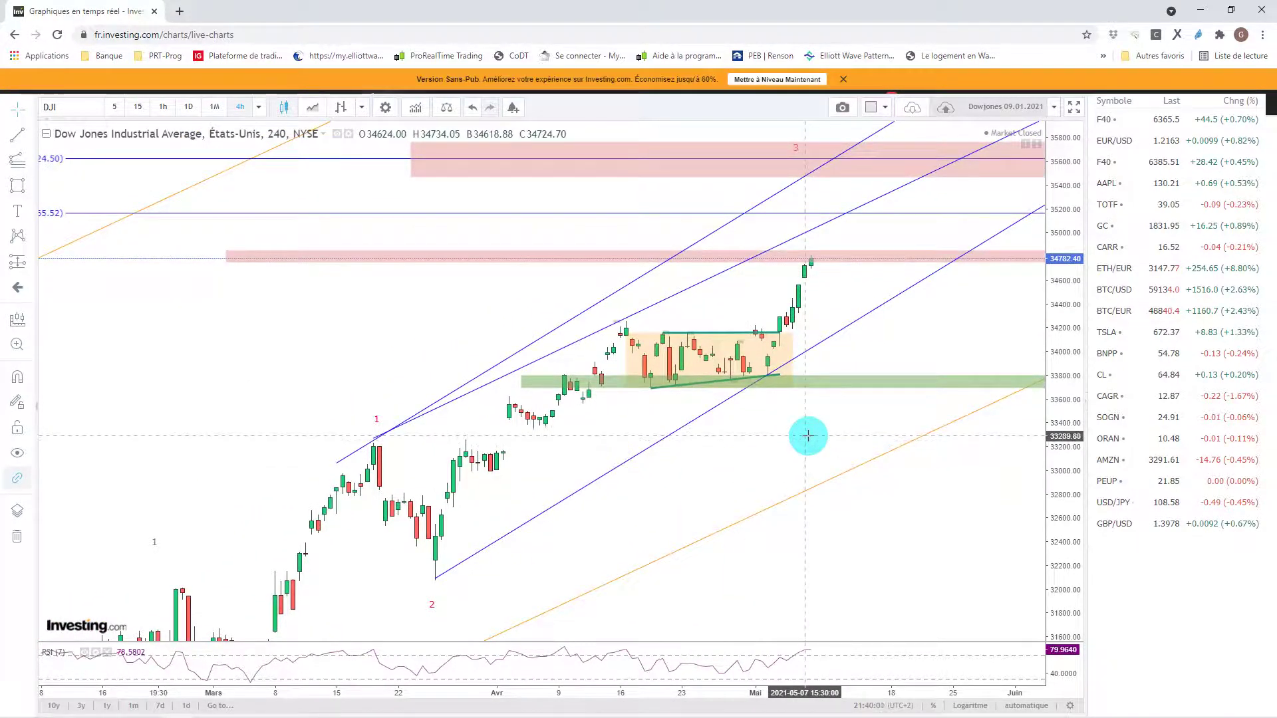
pyautogui.moveTo(807, 436); pyautogui.dragTo(738, 441)
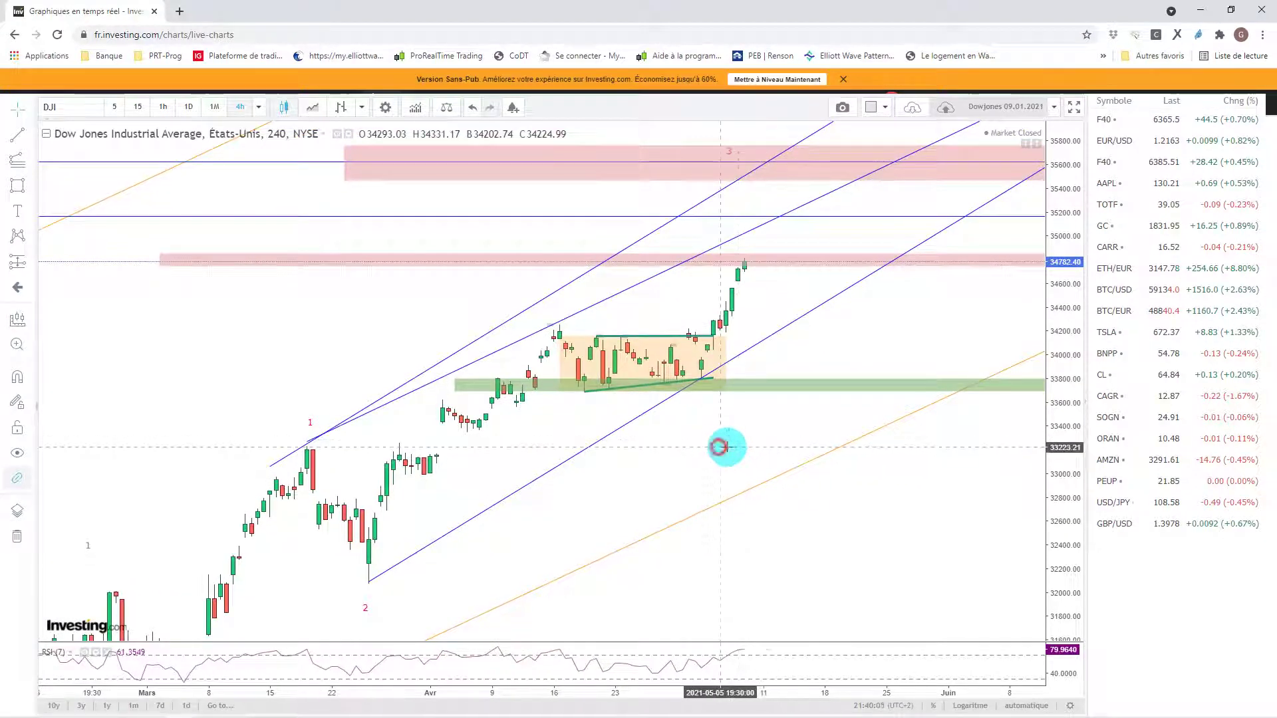
pyautogui.moveTo(724, 445); pyautogui.dragTo(801, 412)
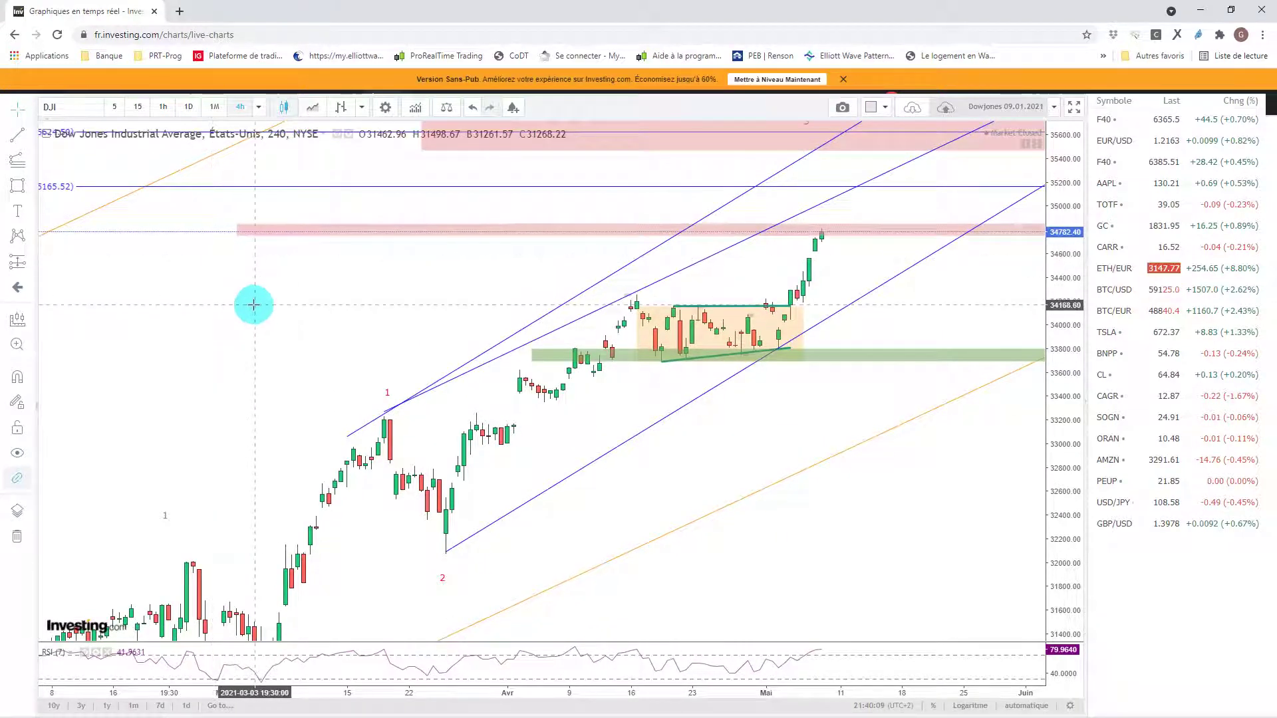
# Step: Bring ProRealTime's 'Wall Street Cash (2$) 4 heures' chart window to the front and reposition it
pyautogui.moveTo(372, 715)
pyautogui.click(311, 706)
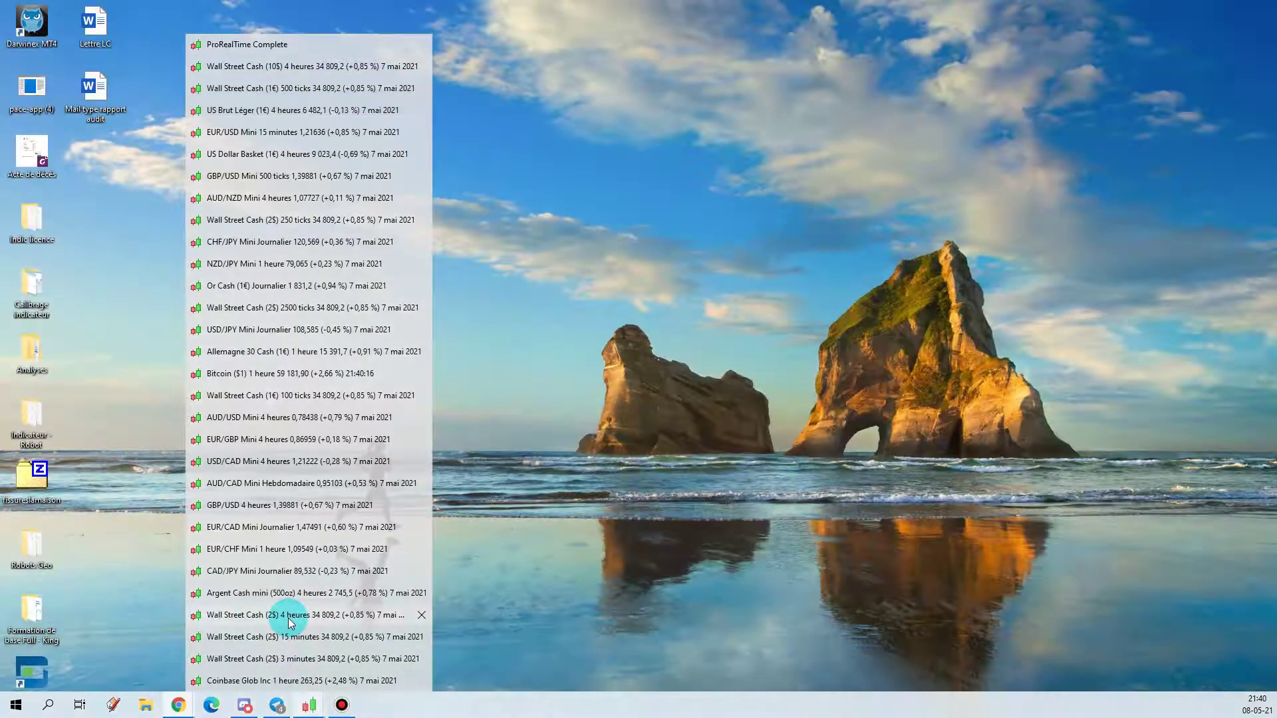
pyautogui.click(272, 607)
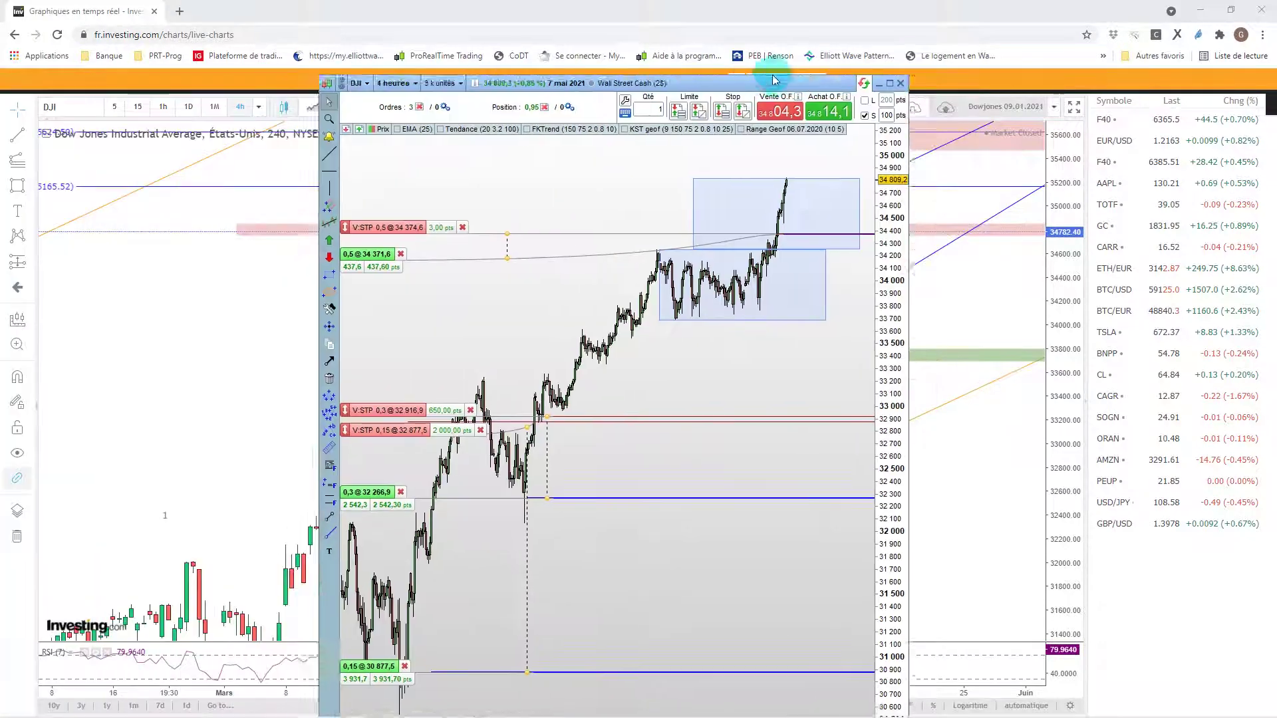
pyautogui.moveTo(821, 86); pyautogui.dragTo(908, 9)
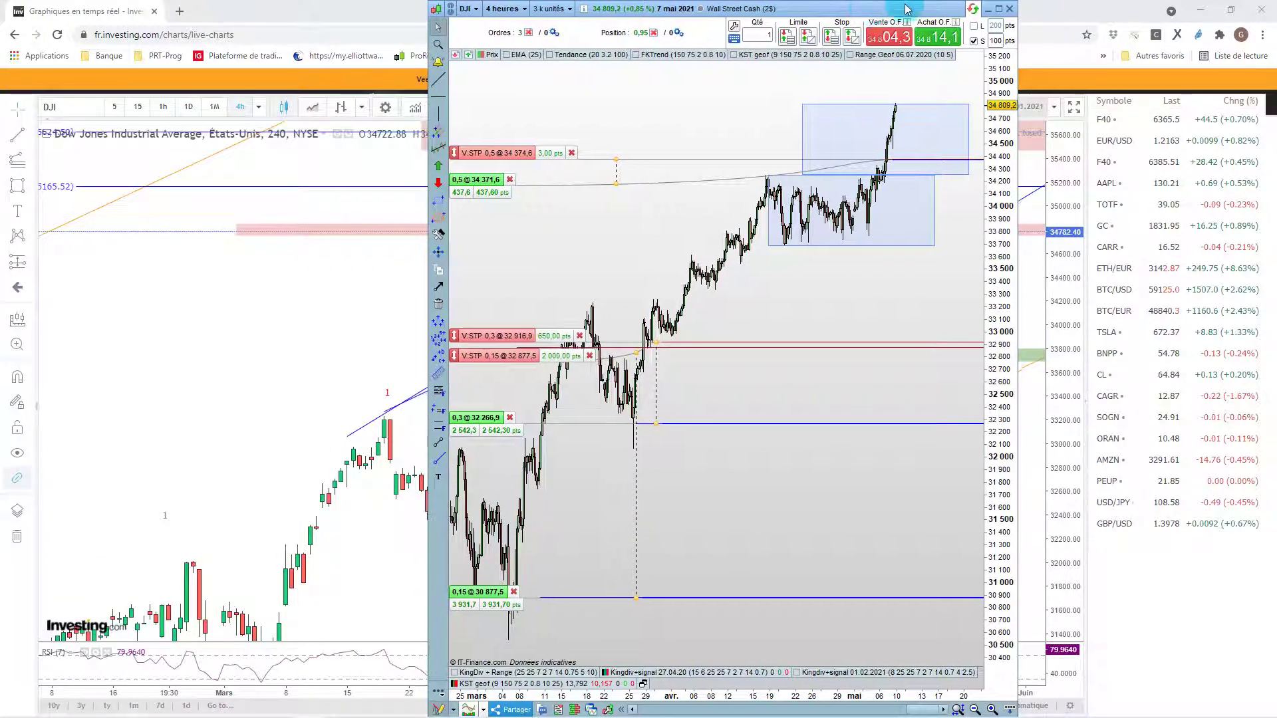
# Step: Maximize the ProRealTime window and zoom out to show late January to May with both range boxes
pyautogui.click(999, 8)
pyautogui.scroll(-5, 783, 228)
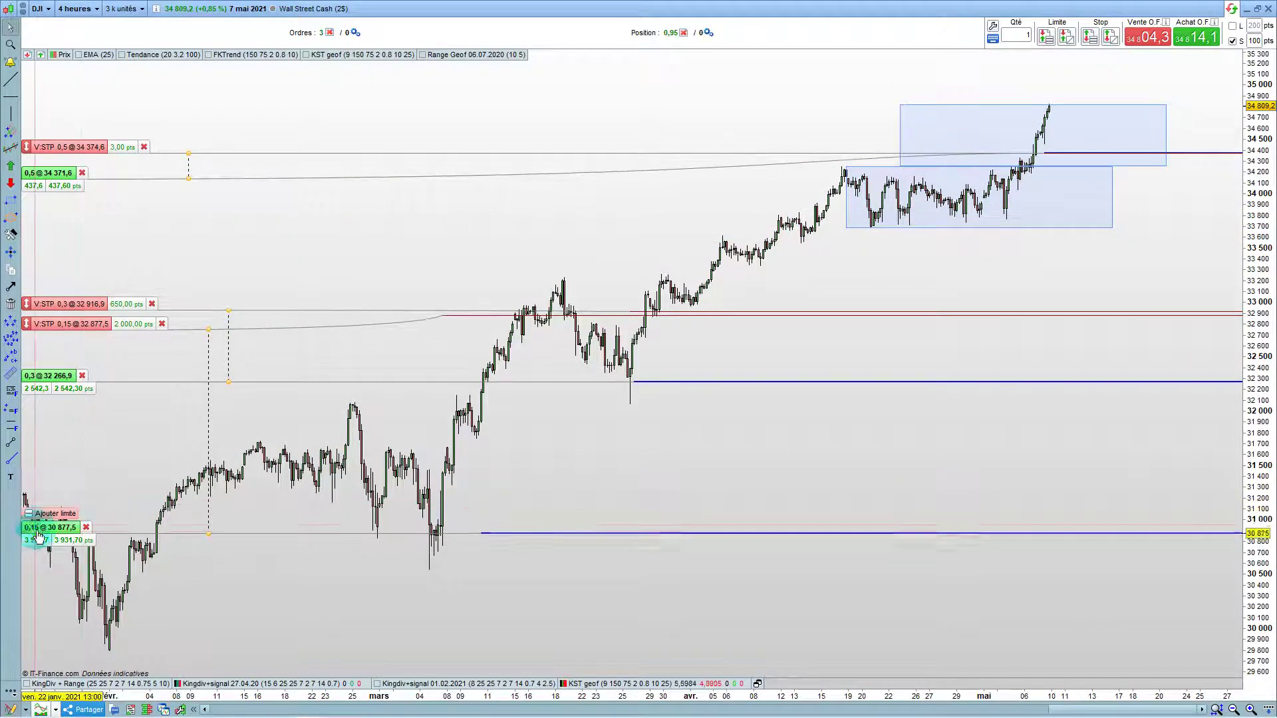
pyautogui.moveTo(50, 378)
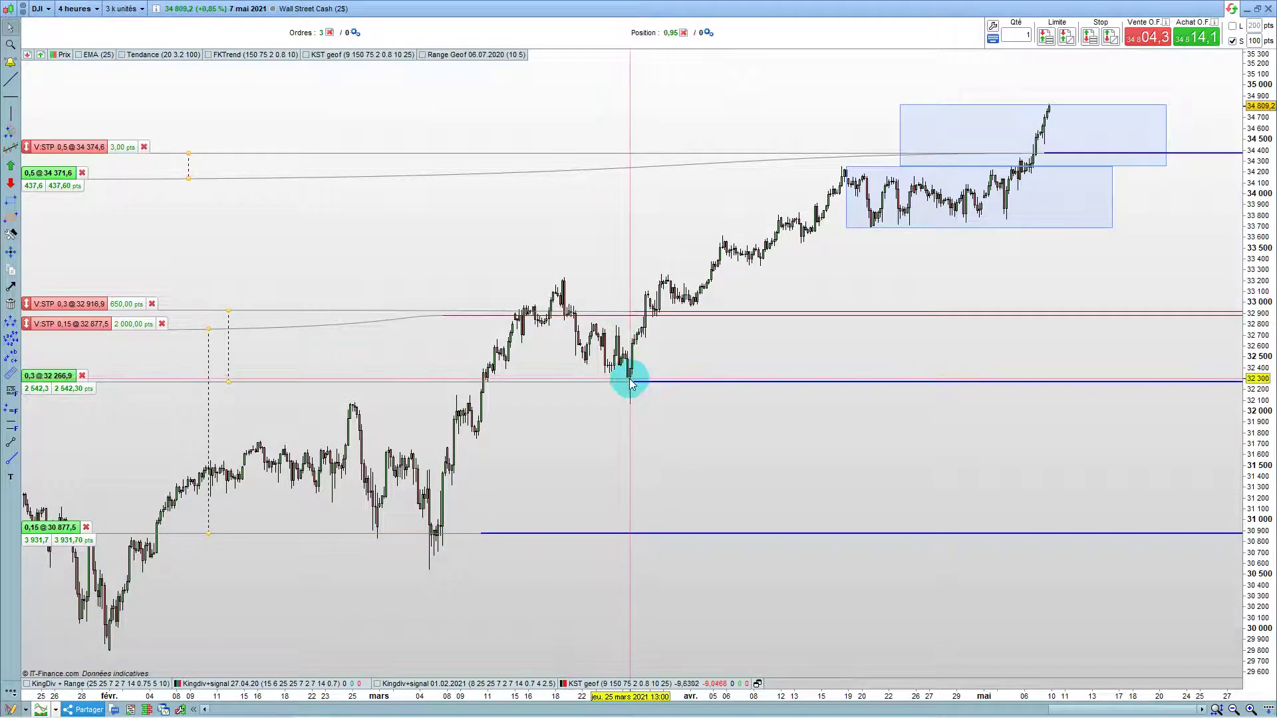
pyautogui.moveTo(634, 386); pyautogui.dragTo(835, 234)
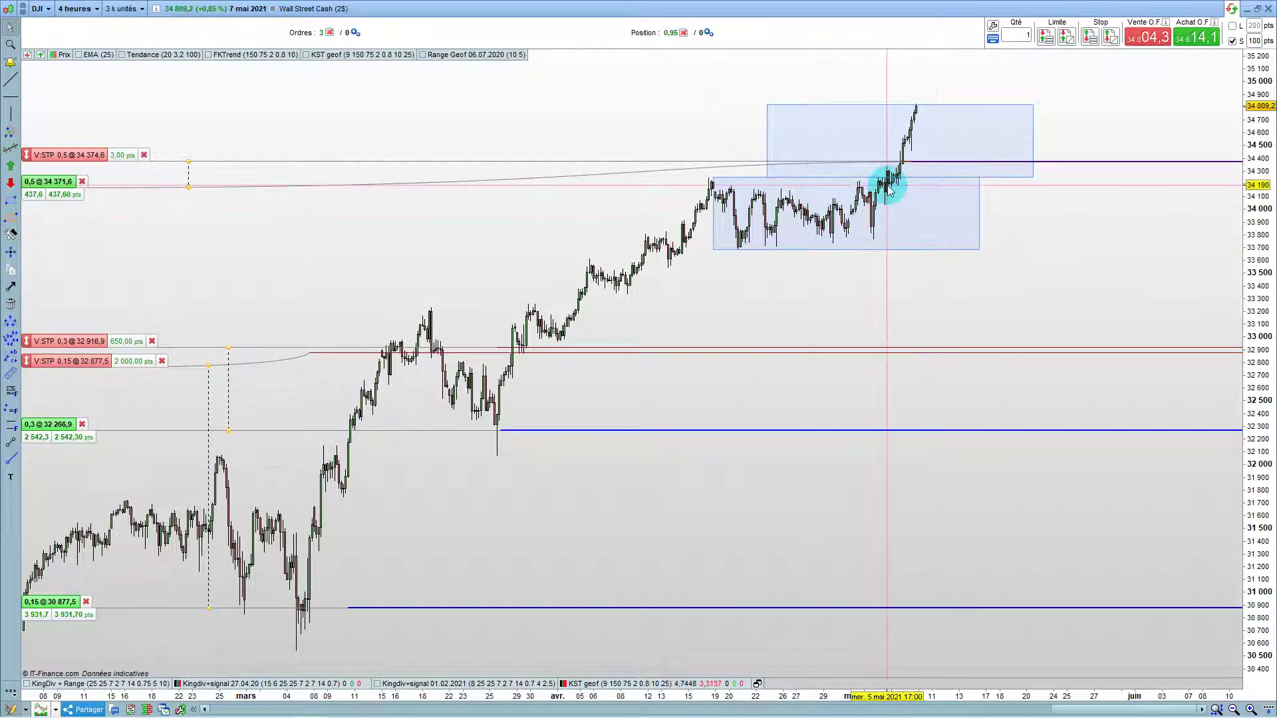
pyautogui.moveTo(904, 166)
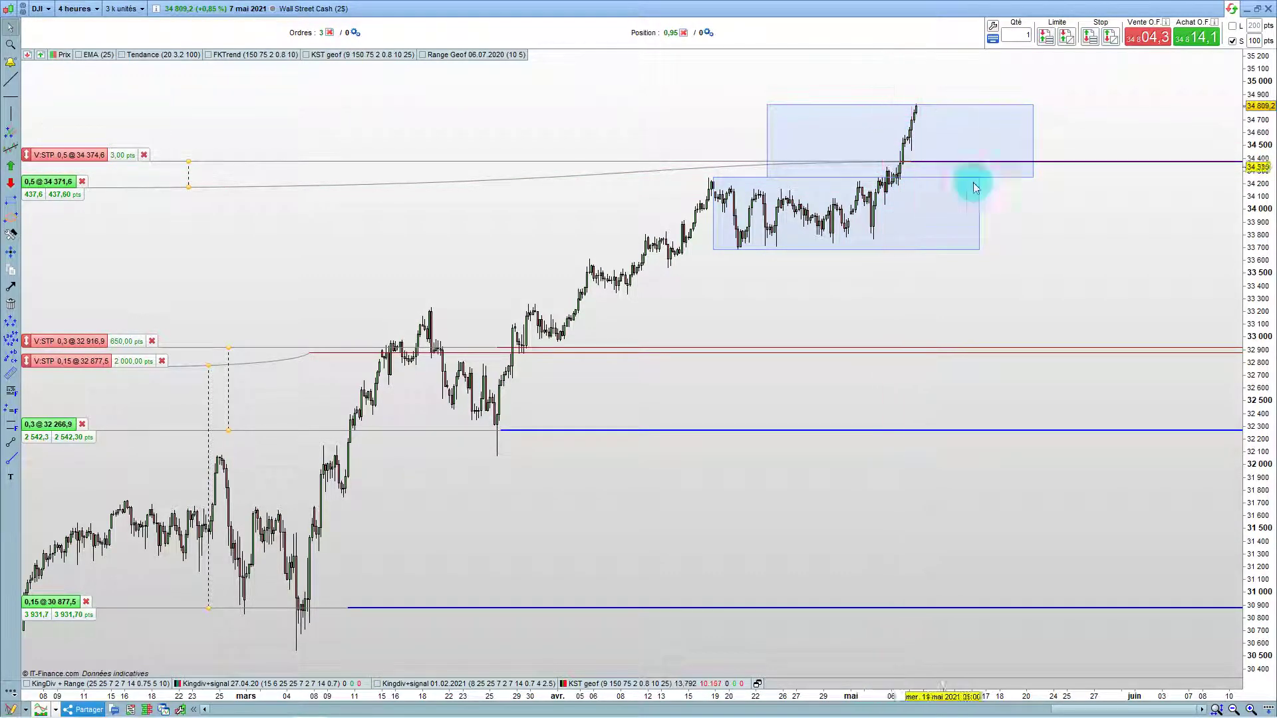
# Step: Shift the chart down and inspect the upper range box's properties without changes
pyautogui.moveTo(1015, 256); pyautogui.dragTo(995, 328)
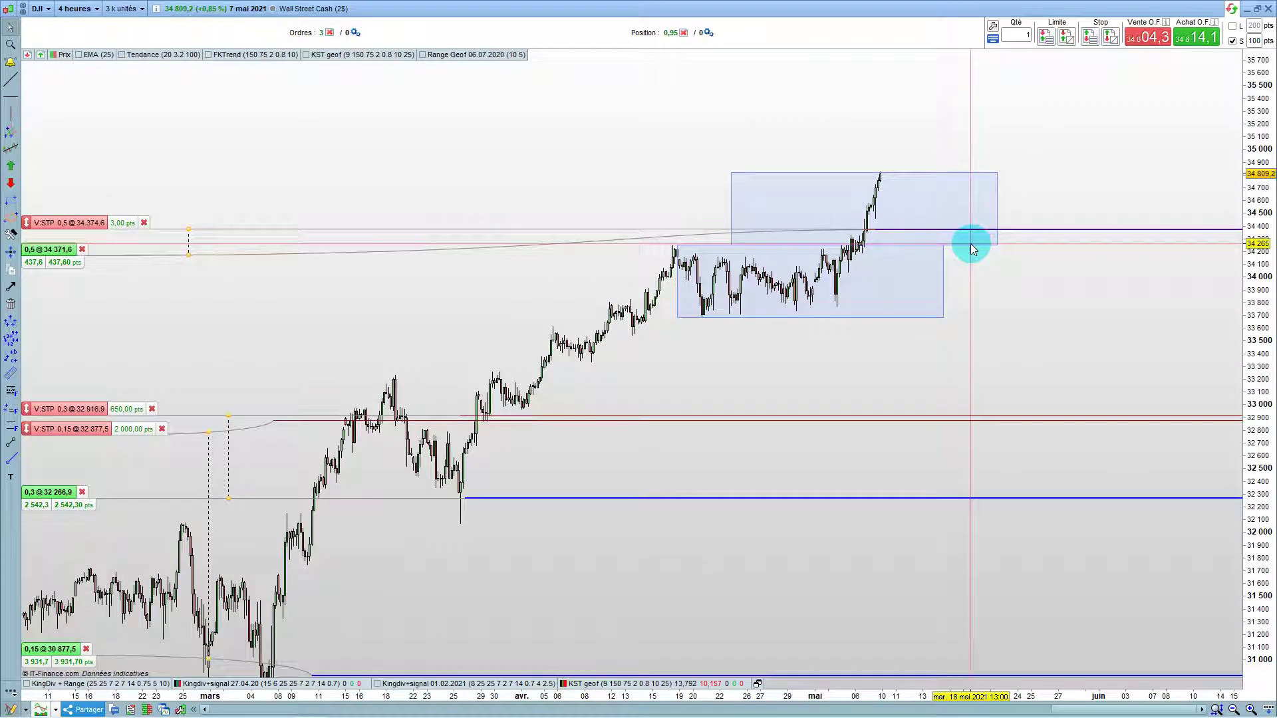
pyautogui.click(971, 244)
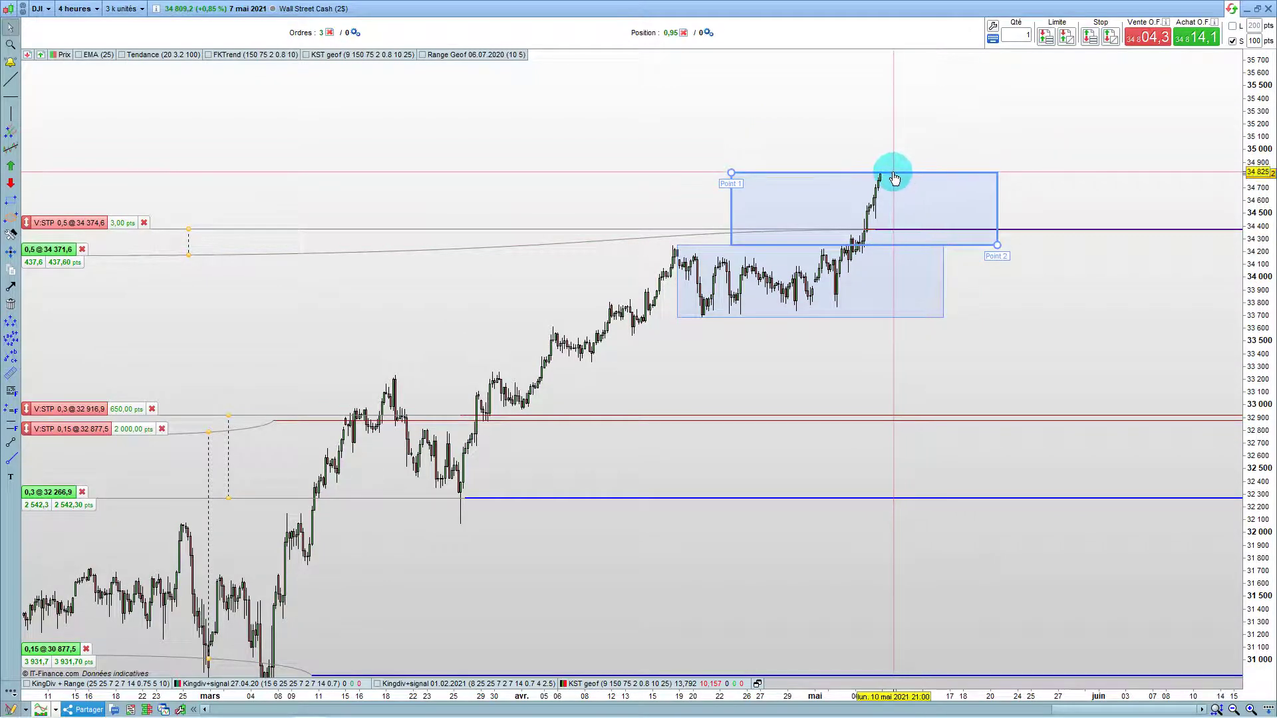
pyautogui.doubleClick(962, 253)
pyautogui.click(287, 238)
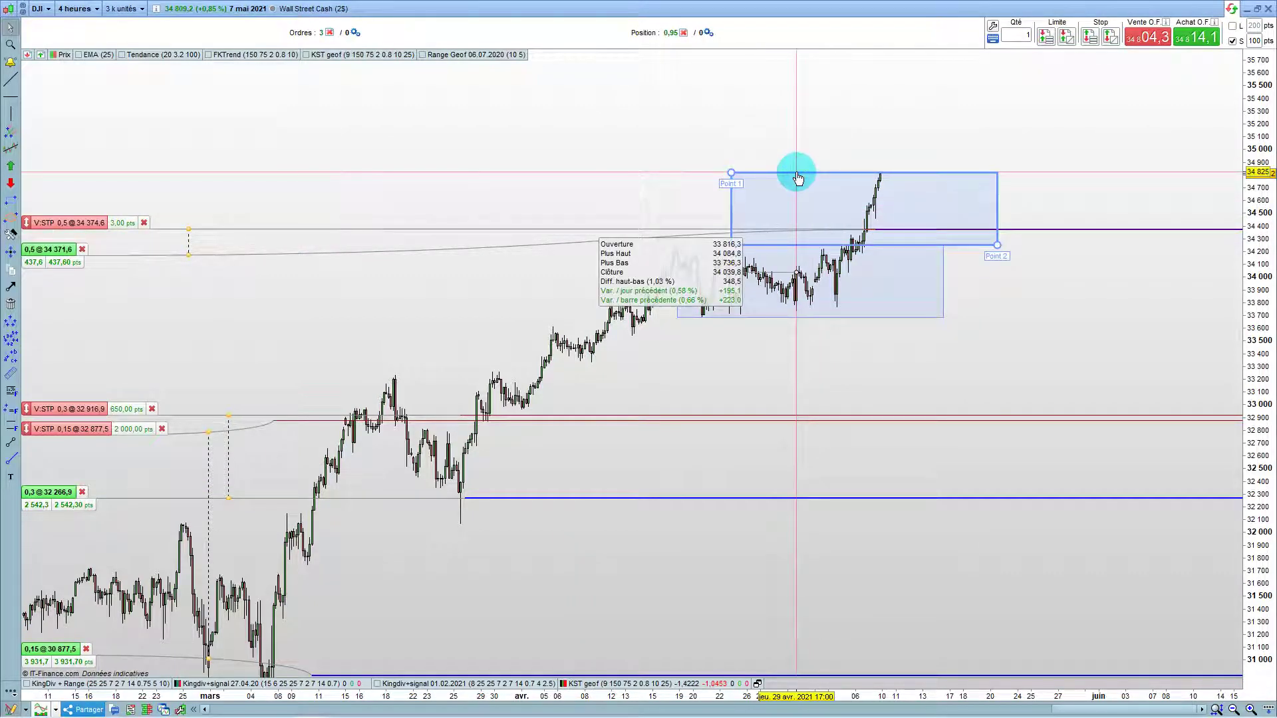
pyautogui.click(798, 178)
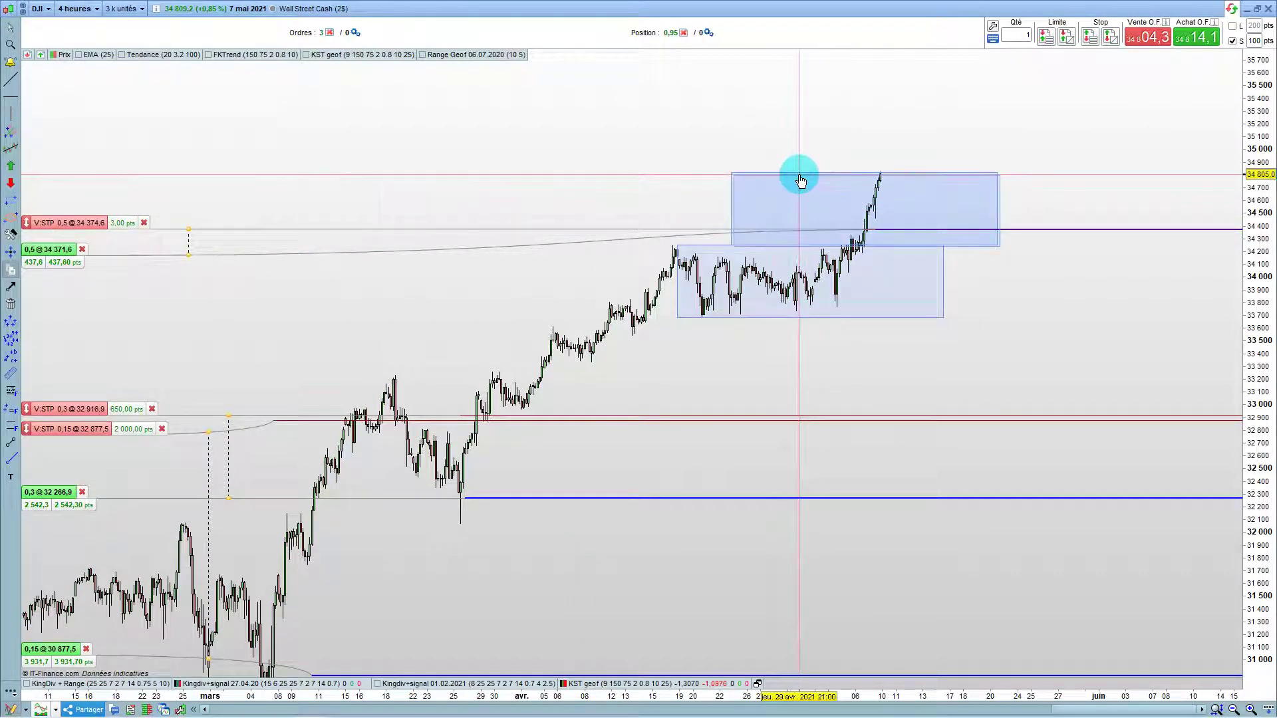
# Step: Copy the upper range box above the latest highs, spanning roughly 34,800 to 35,370
pyautogui.click(804, 178)
pyautogui.moveTo(804, 179); pyautogui.dragTo(892, 101)
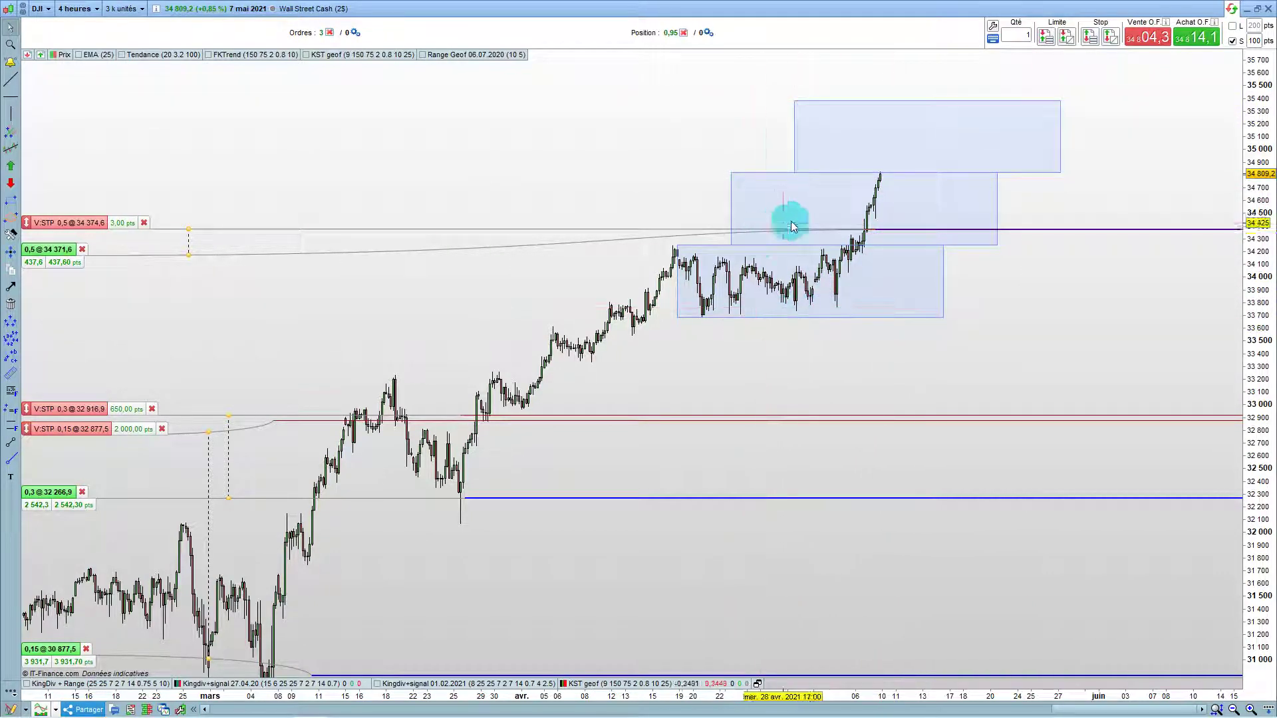
pyautogui.moveTo(885, 105); pyautogui.dragTo(1011, 309)
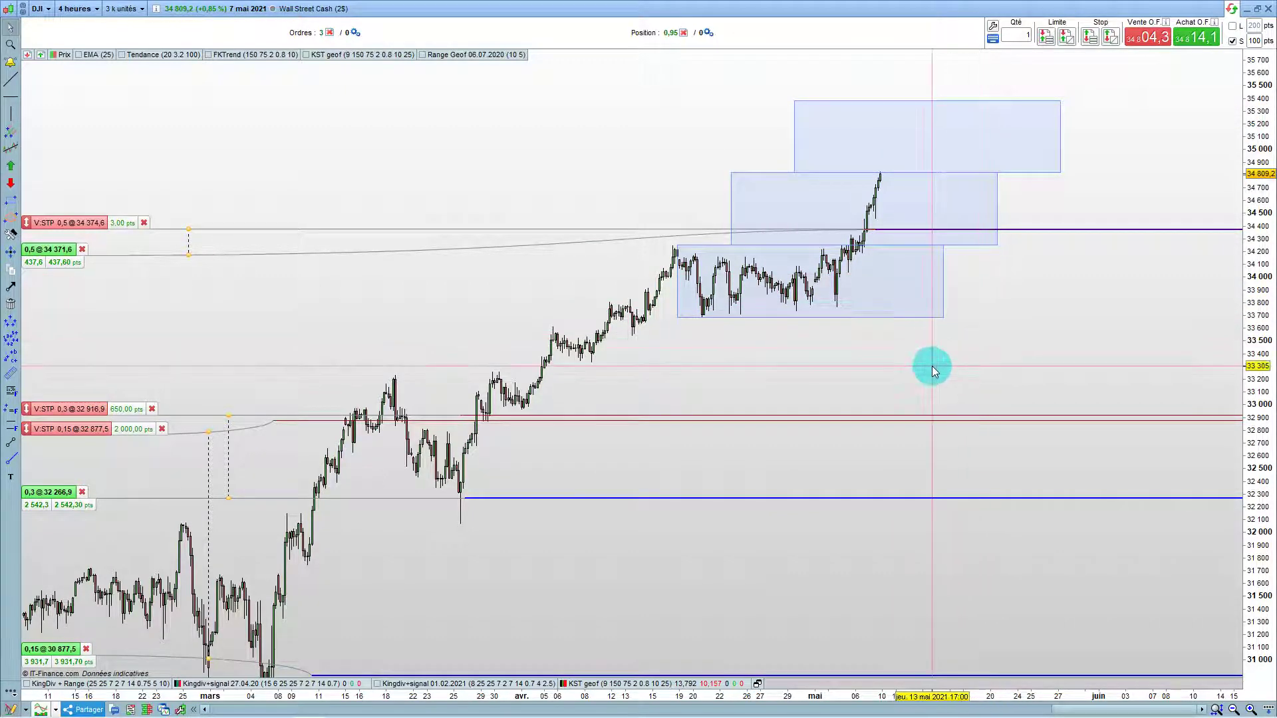
pyautogui.moveTo(208, 546); pyautogui.dragTo(317, 516)
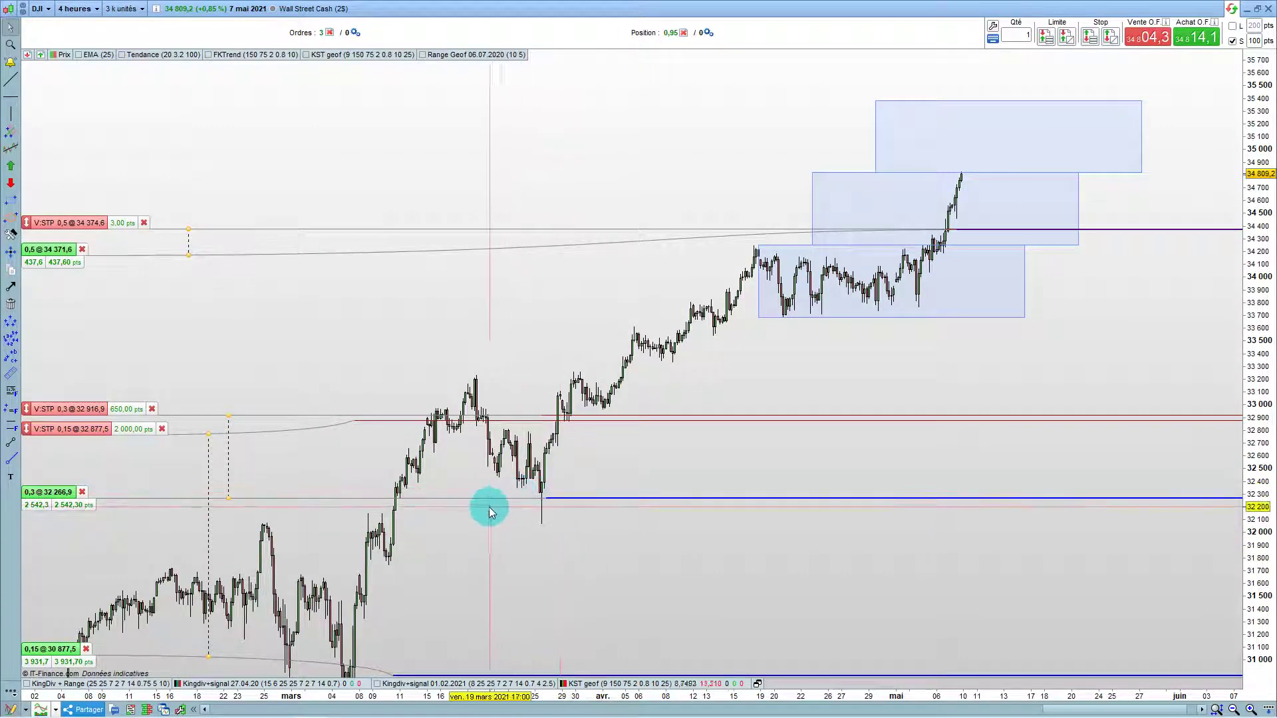
pyautogui.moveTo(488, 507)
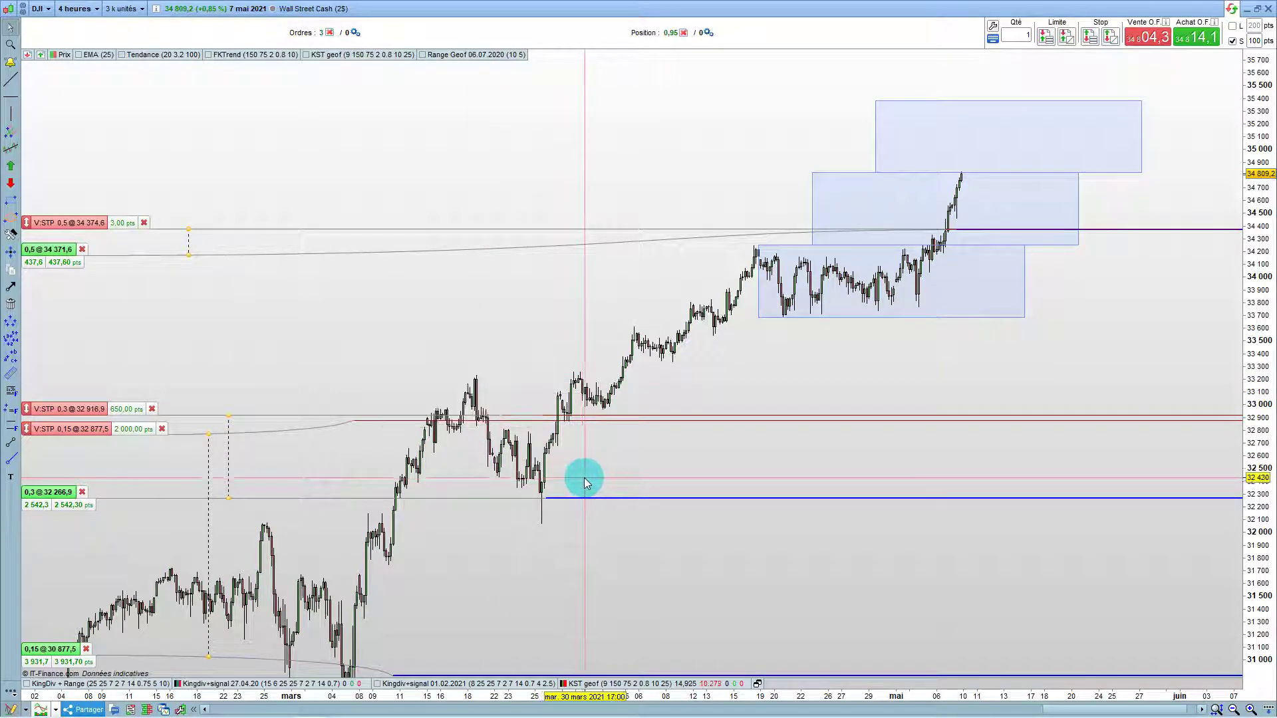
pyautogui.moveTo(584, 473)
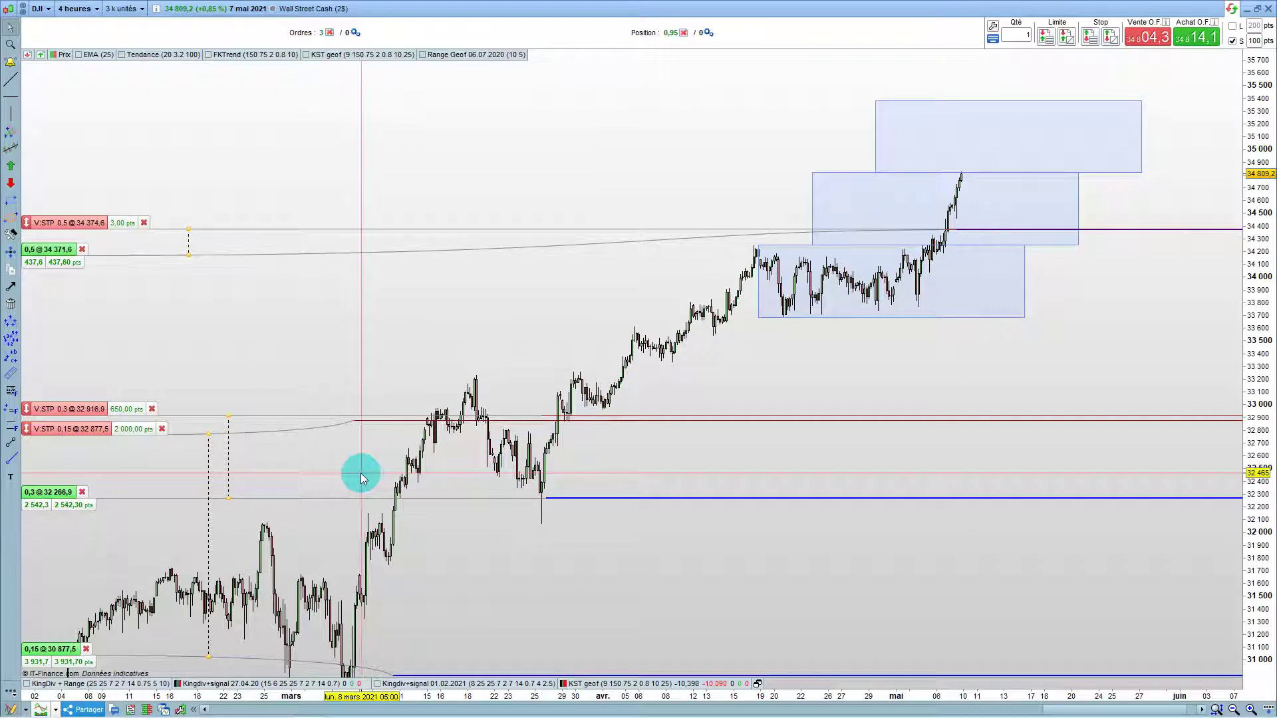
pyautogui.moveTo(361, 473)
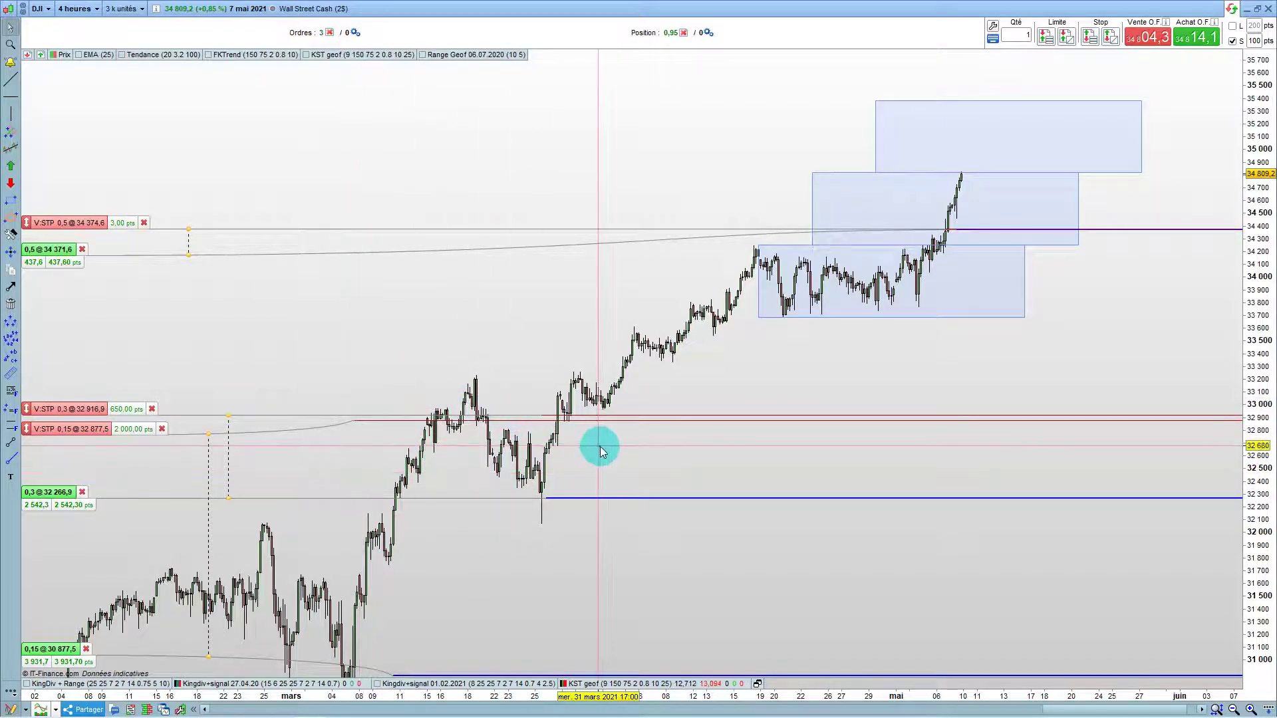
pyautogui.moveTo(603, 452)
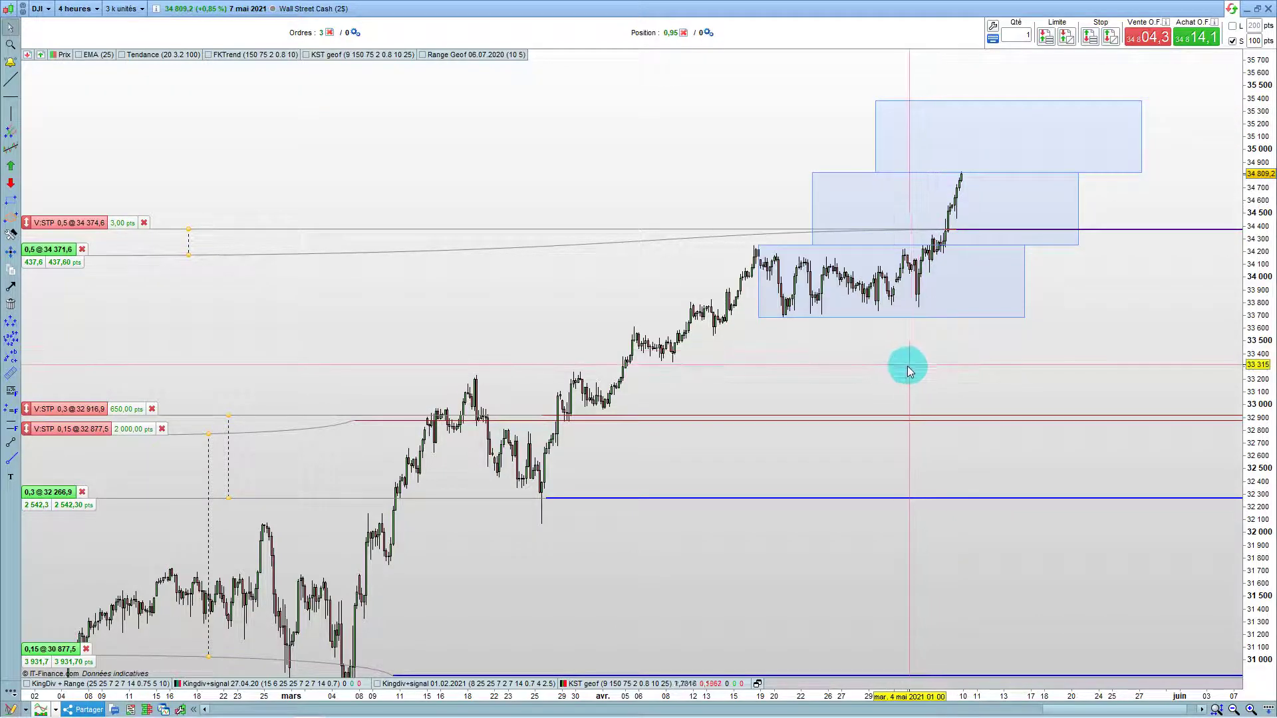
pyautogui.moveTo(886, 381)
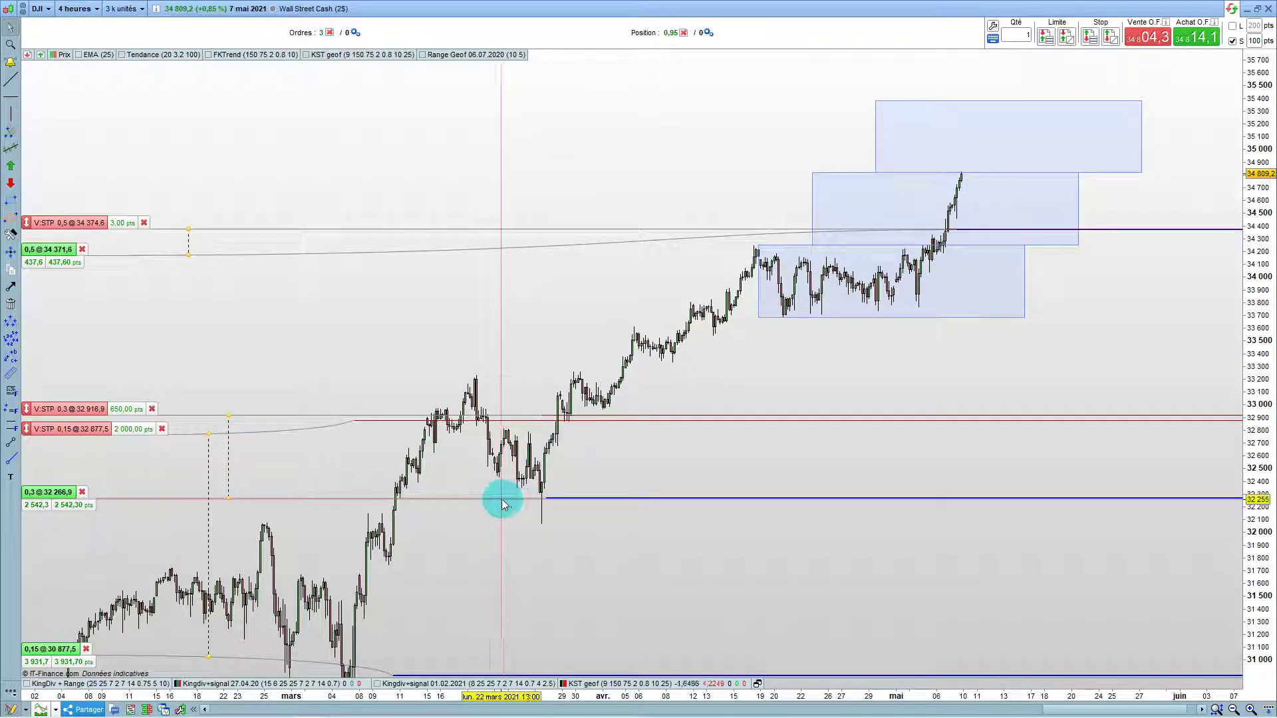
pyautogui.moveTo(119, 213)
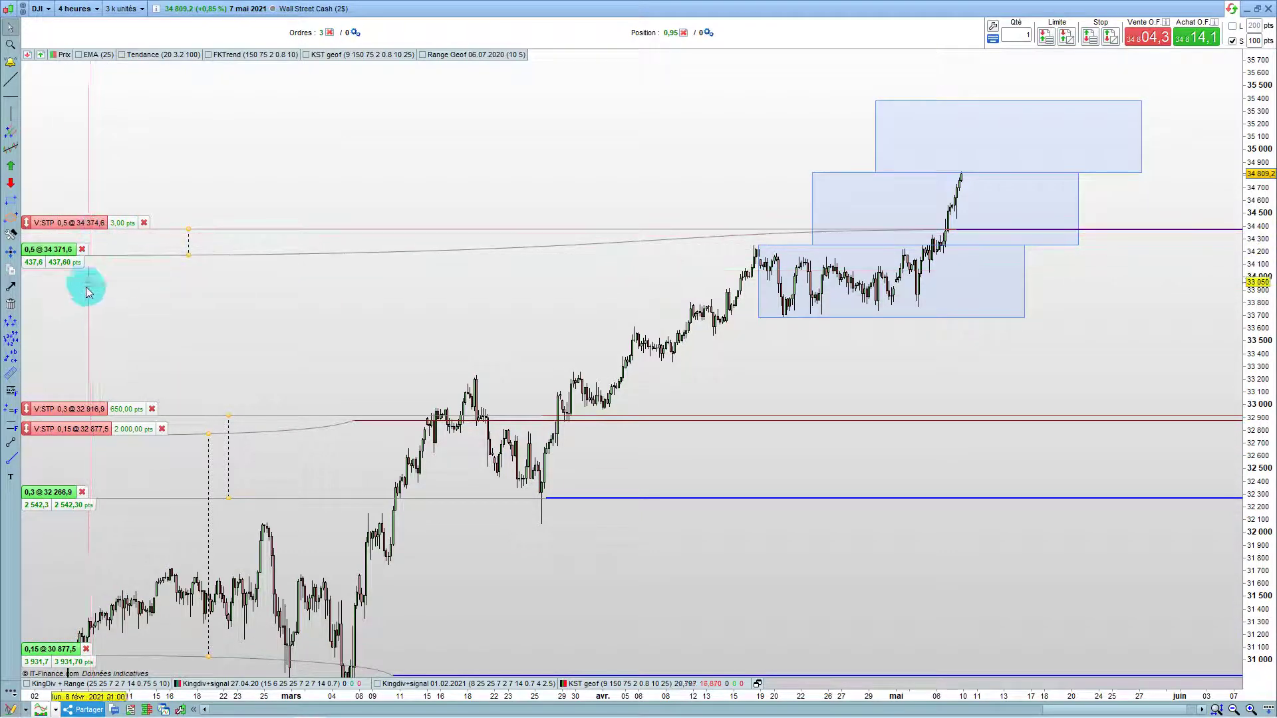
pyautogui.moveTo(57, 602)
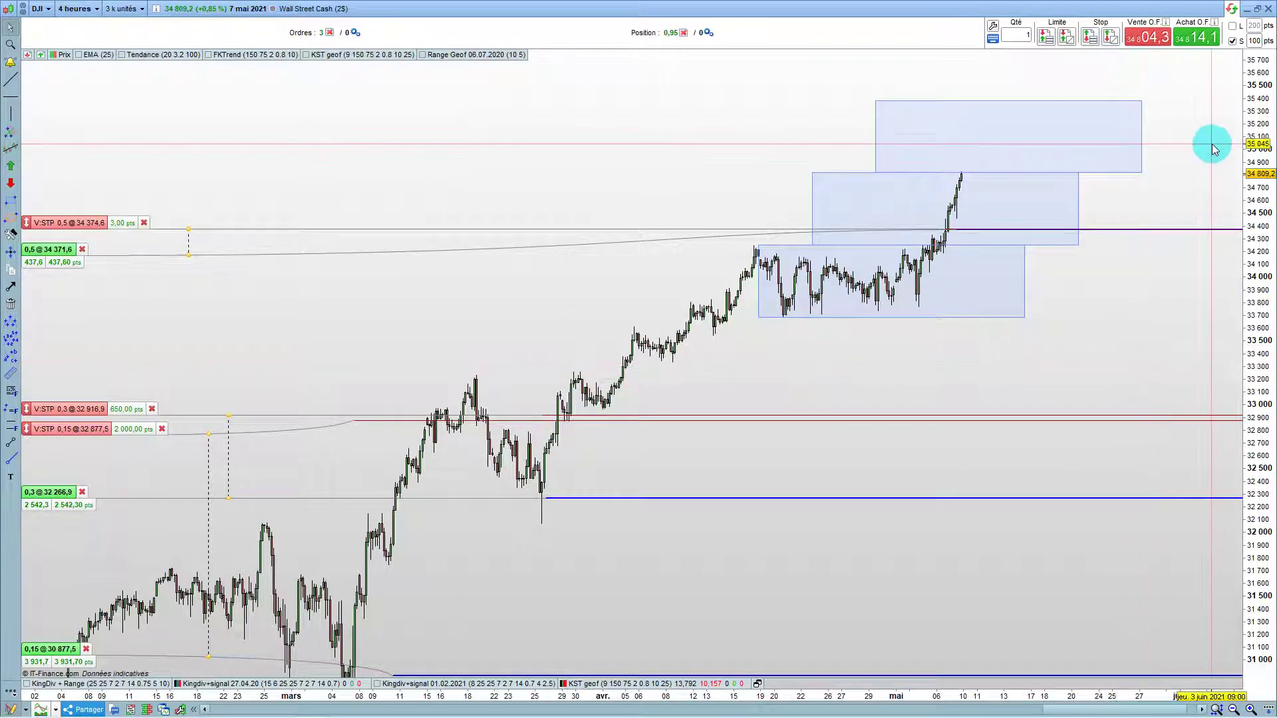
pyautogui.moveTo(1092, 327); pyautogui.dragTo(975, 330)
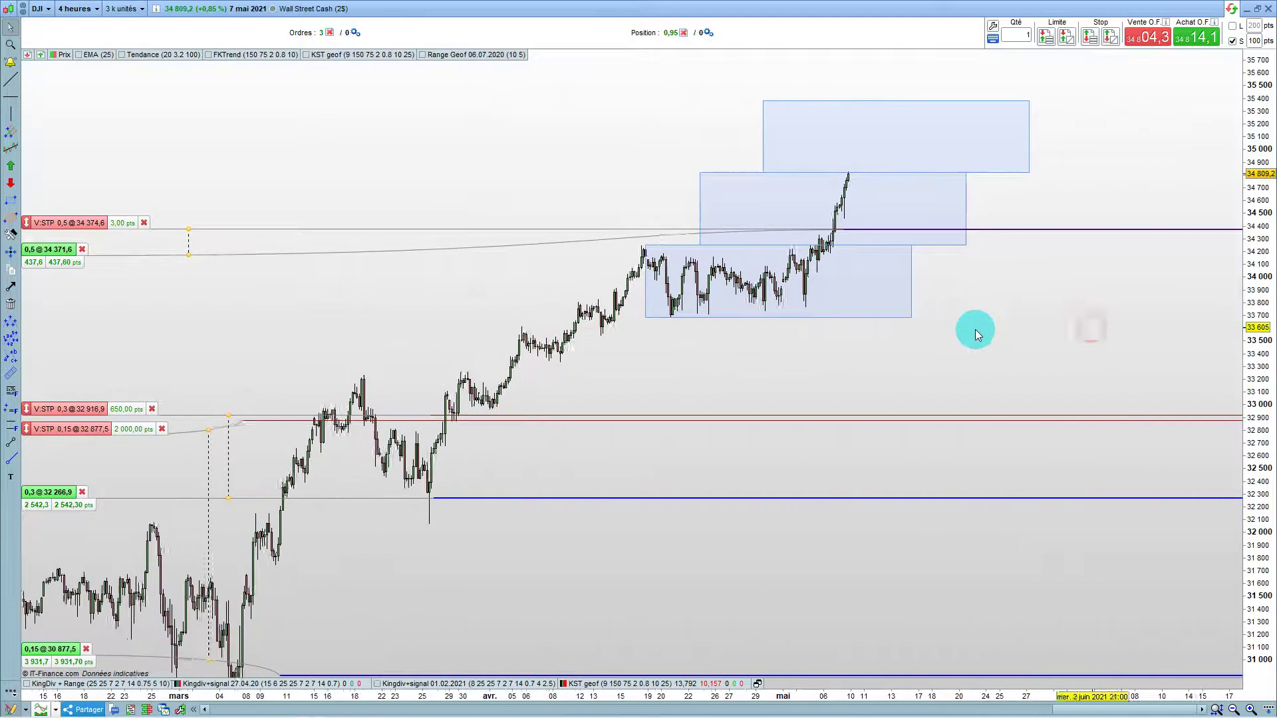